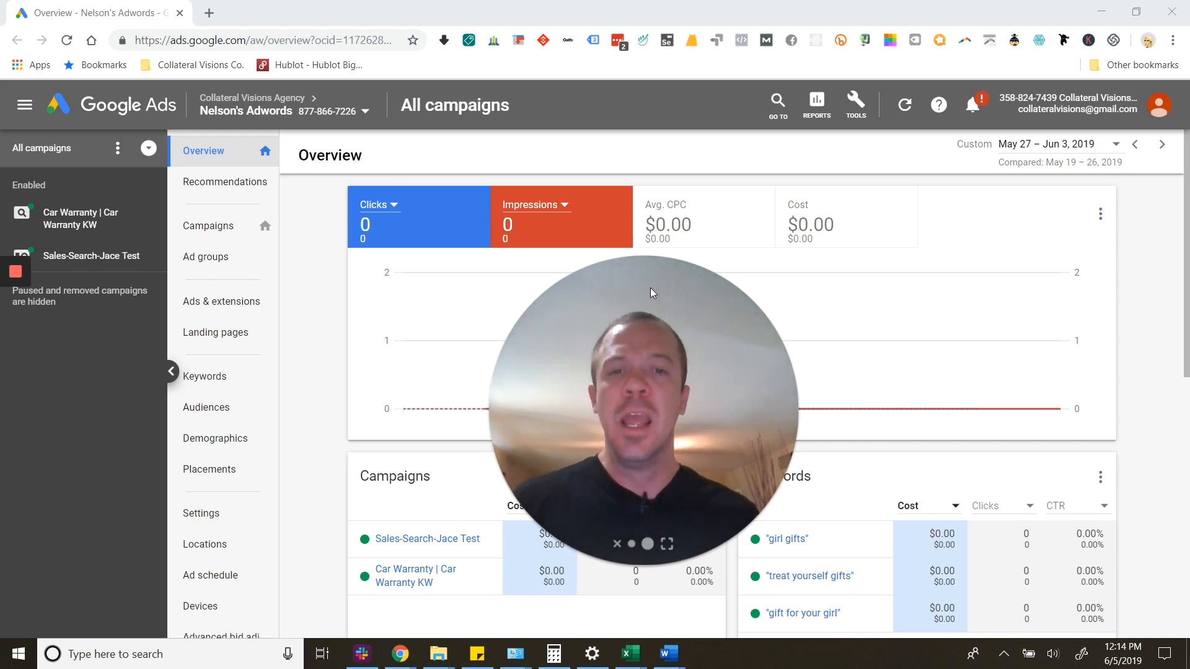
Look through the recent and agency-managed accounts in the account switcher and close the list.
left_click(618, 544)
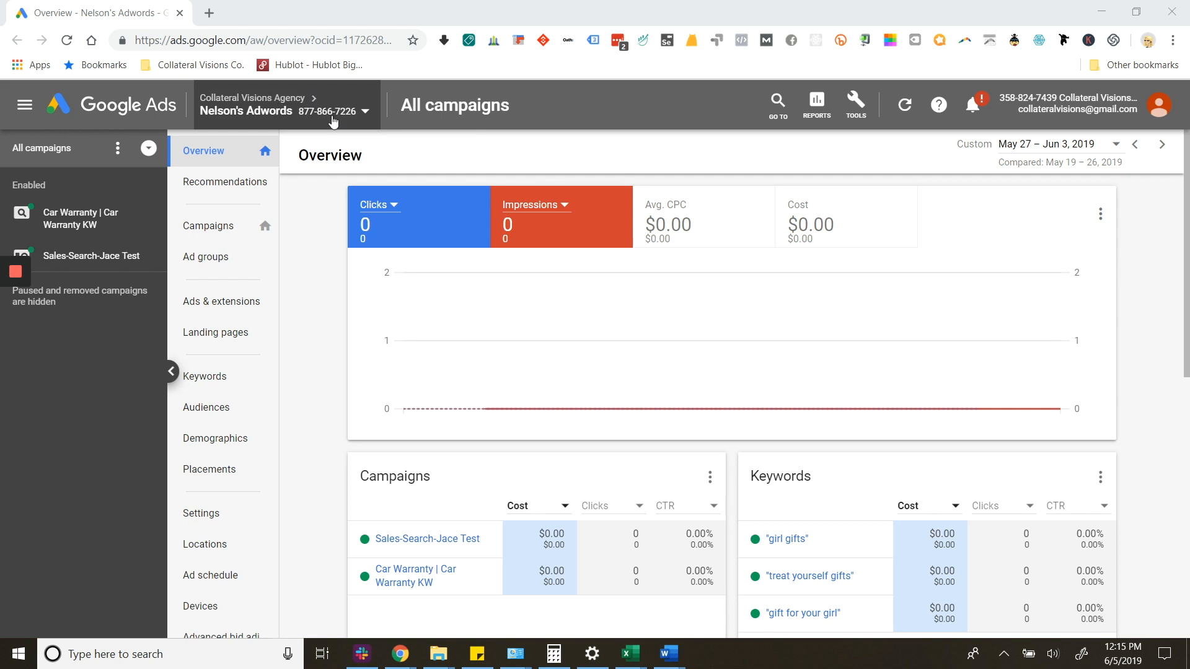
left_click(365, 112)
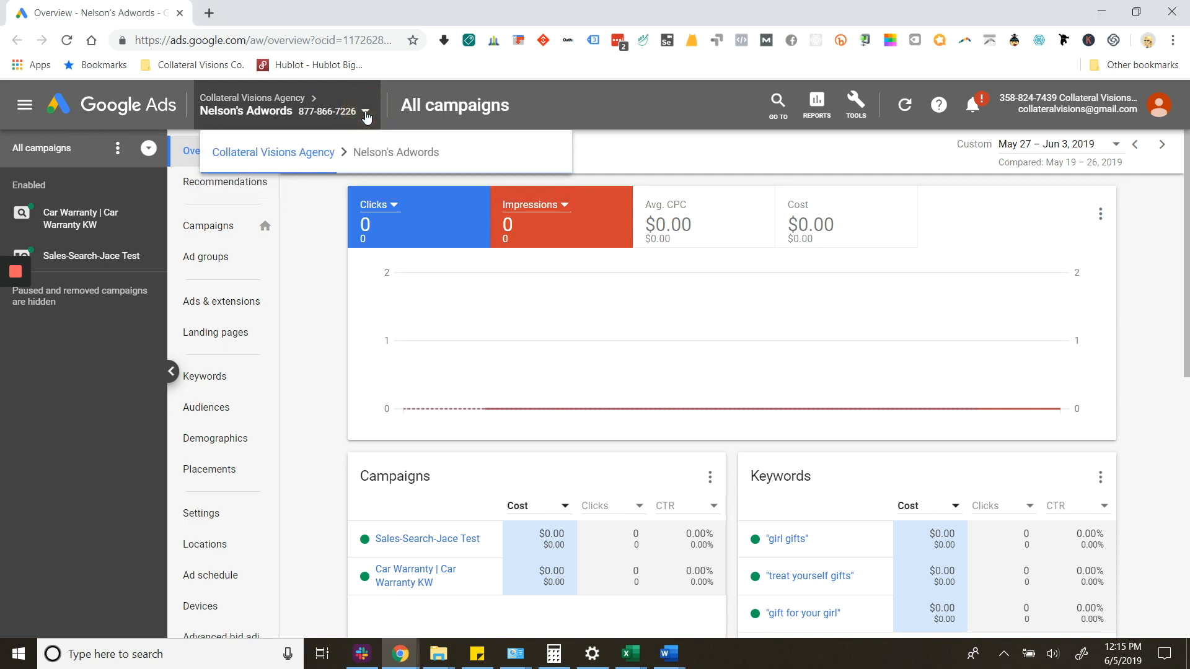
left_click(366, 116)
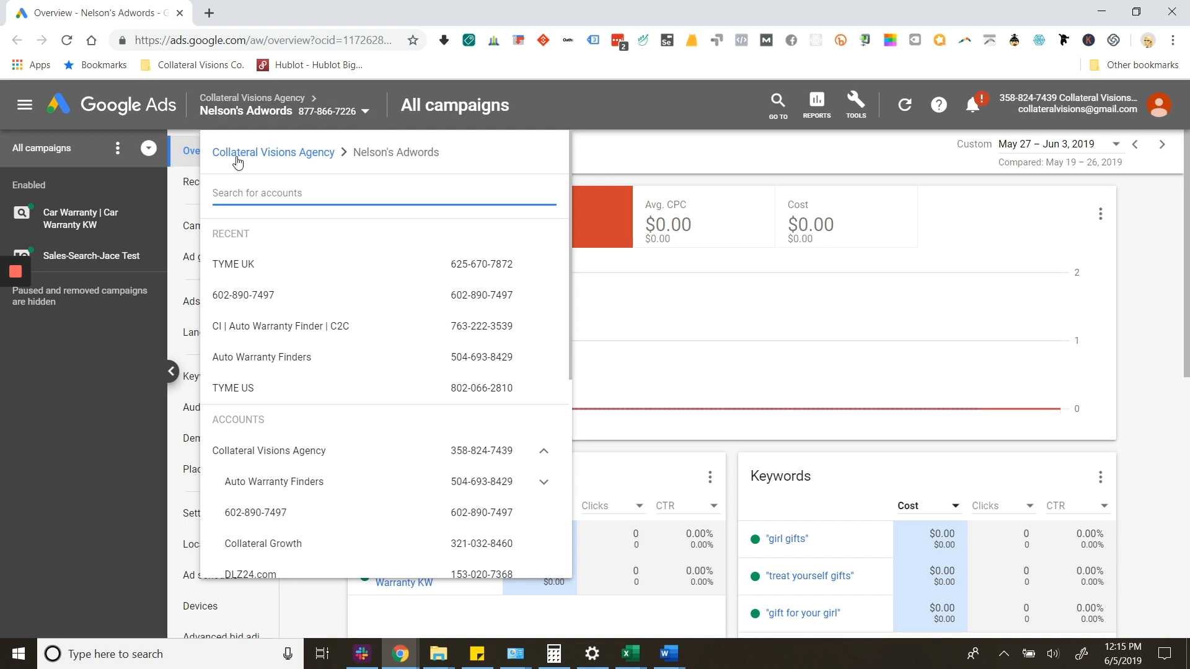
left_click(369, 114)
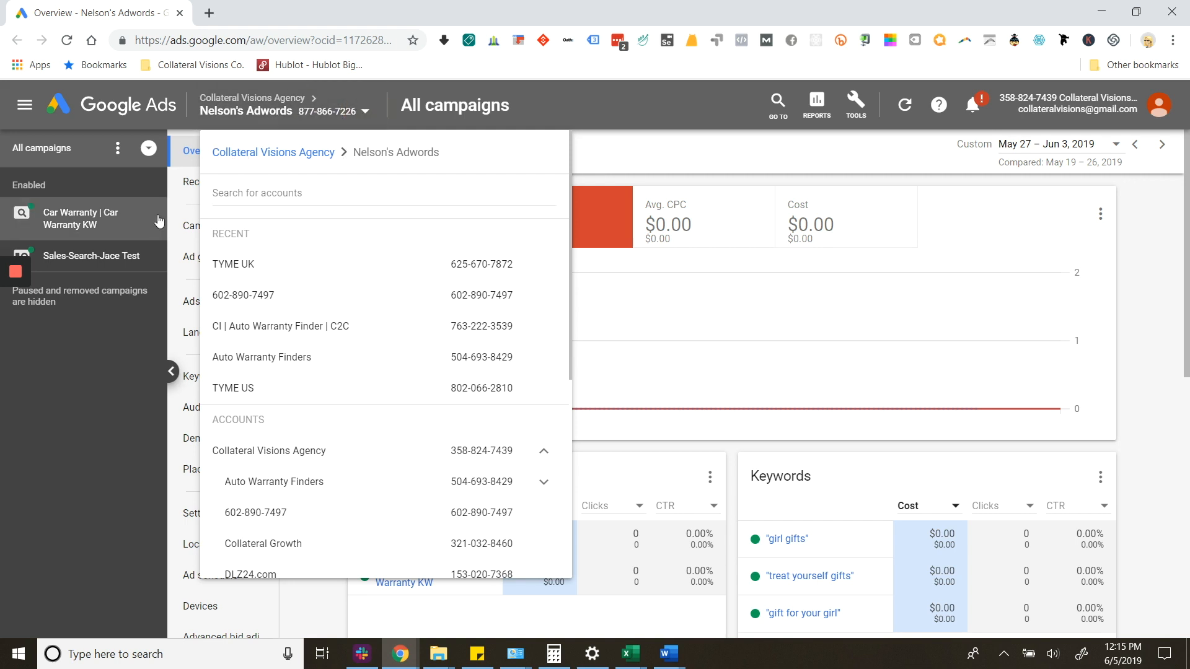
left_click(119, 380)
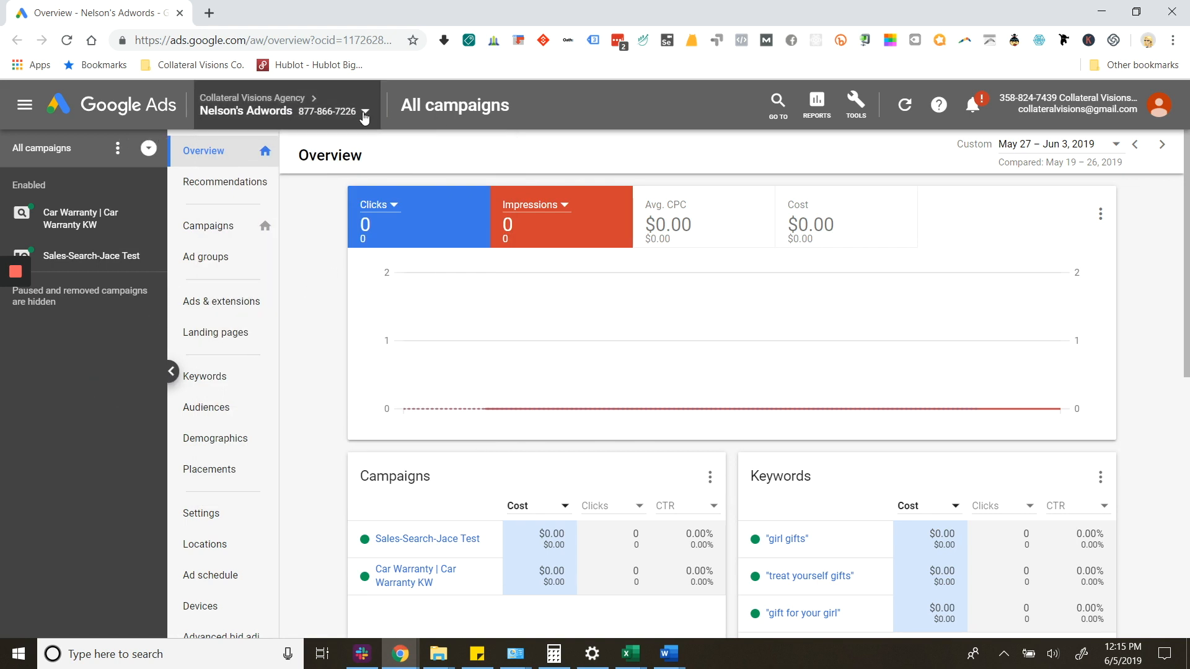
mouse_move(364, 112)
Look up "search histo" and "change" in the page search.
left_click(779, 118)
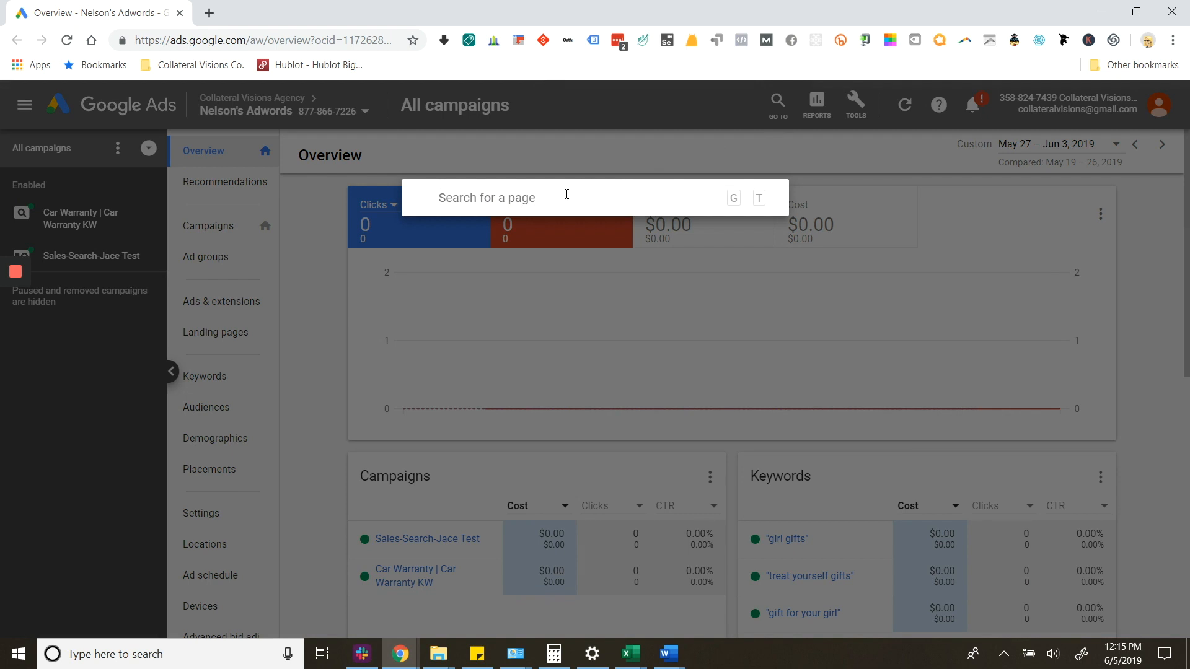
type("search")
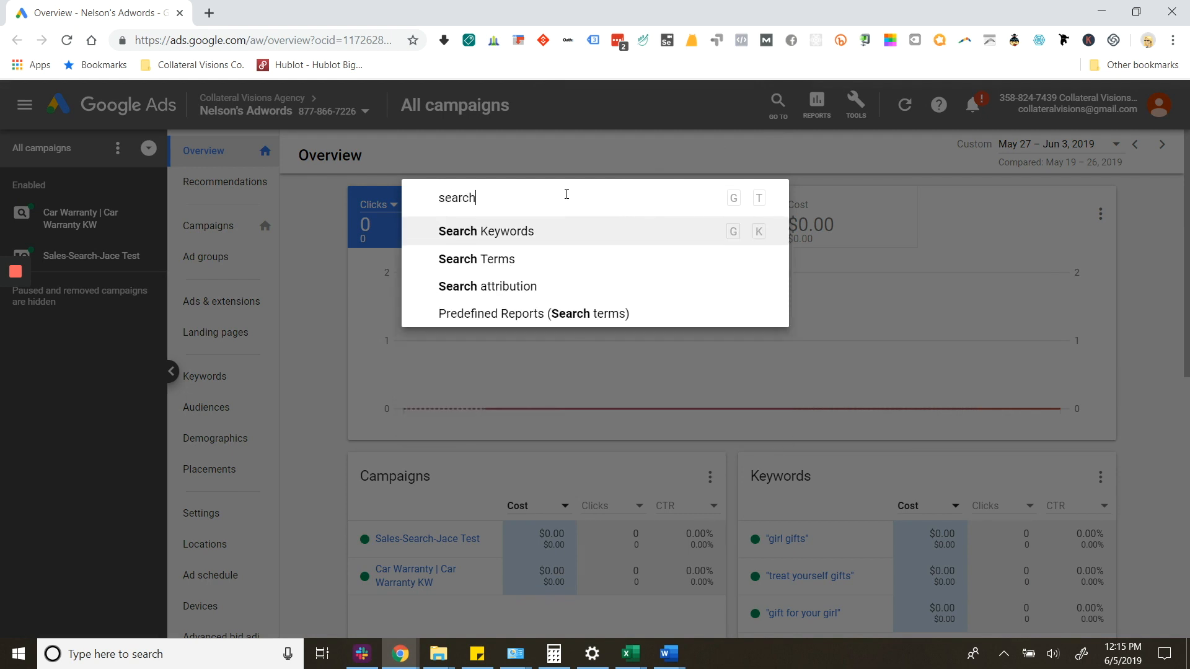
key("BackSpace")
type("h histo")
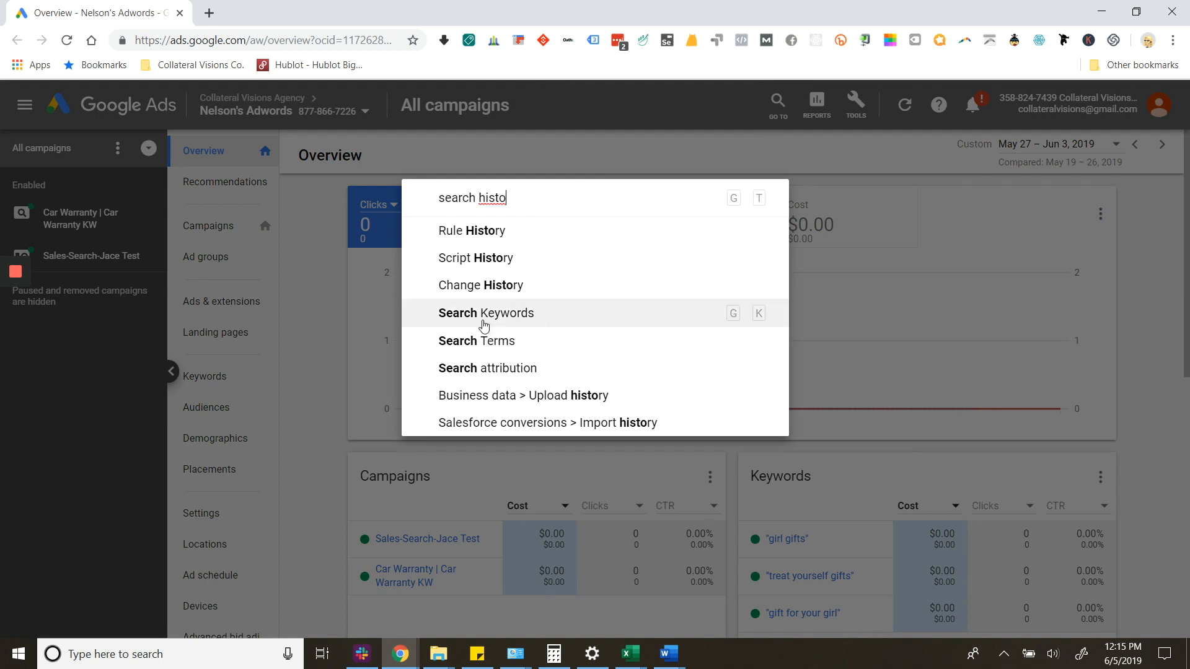
left_click_drag(507, 199, 447, 199)
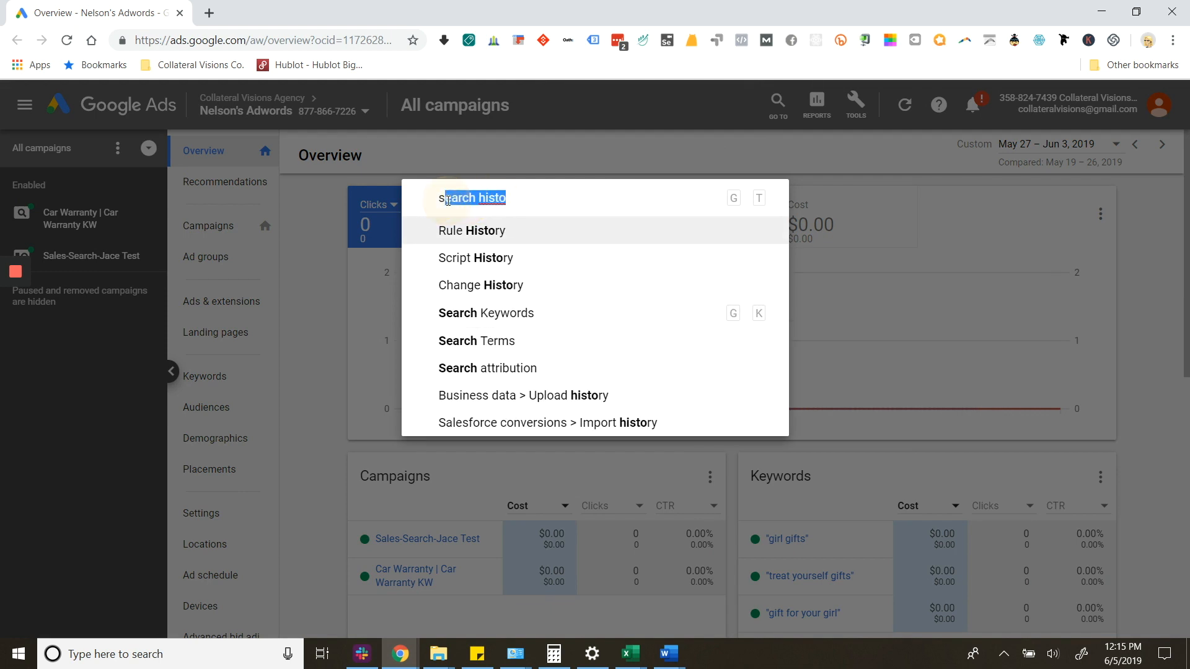
key("BackSpace")
key("BackSpace")
type("c")
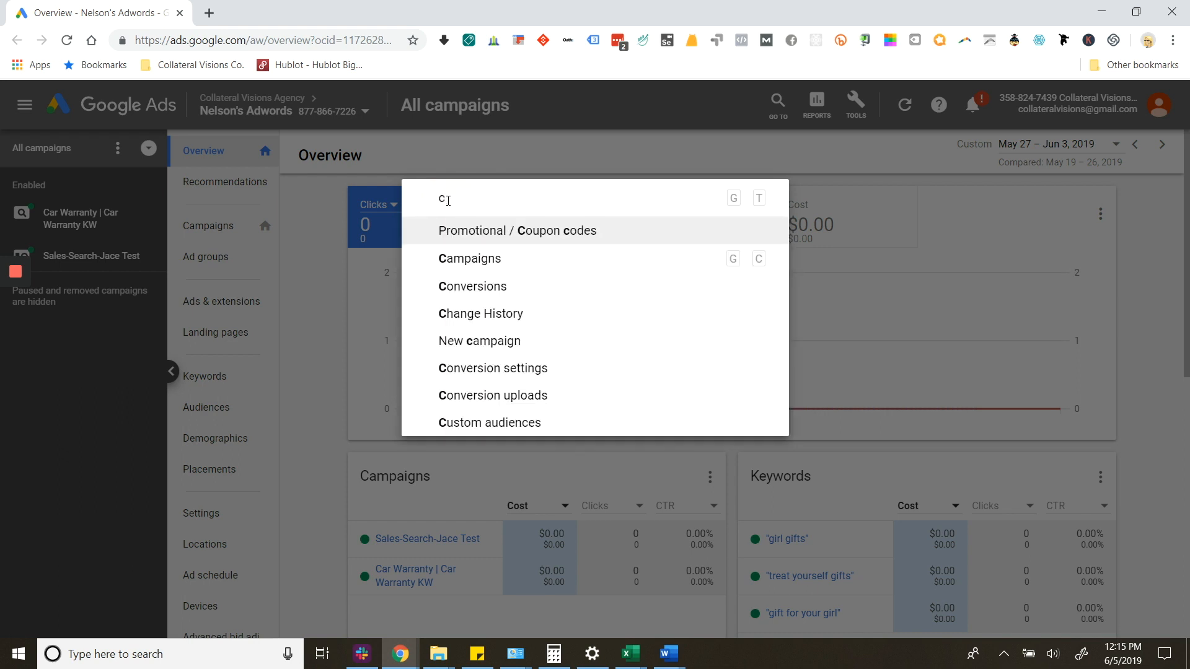
type("hange")
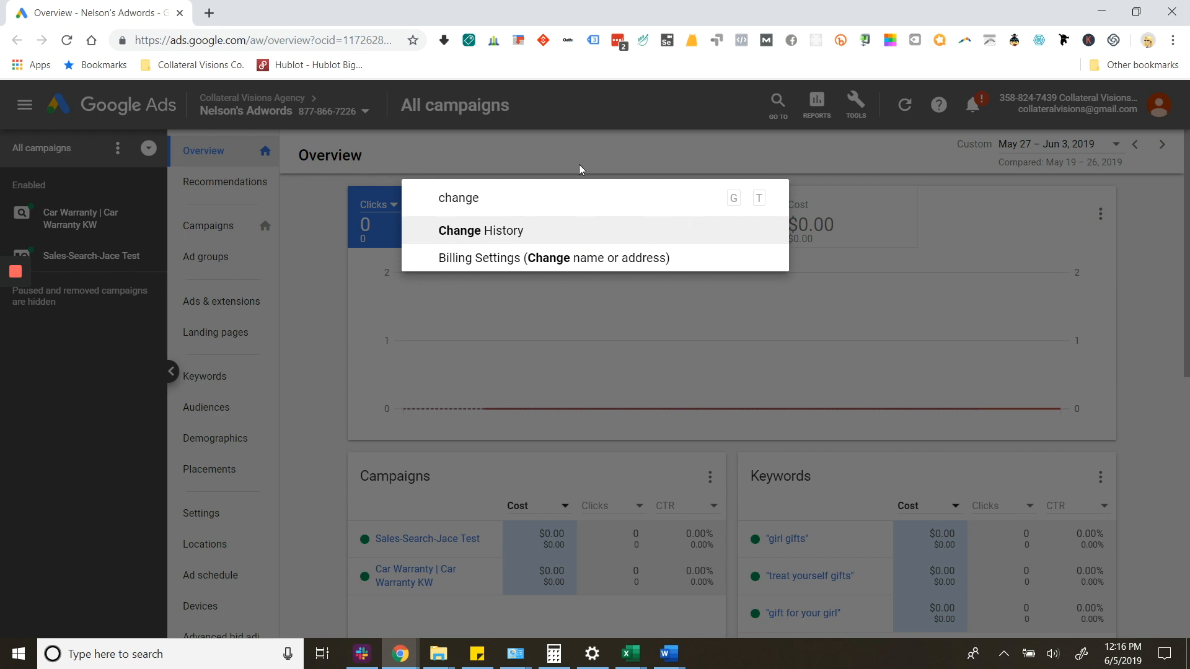
Replace the page search query with "search term" and open the Search Terms page.
left_click_drag(489, 197, 454, 196)
key("BackSpace")
key("BackSpace")
key("BackSpace")
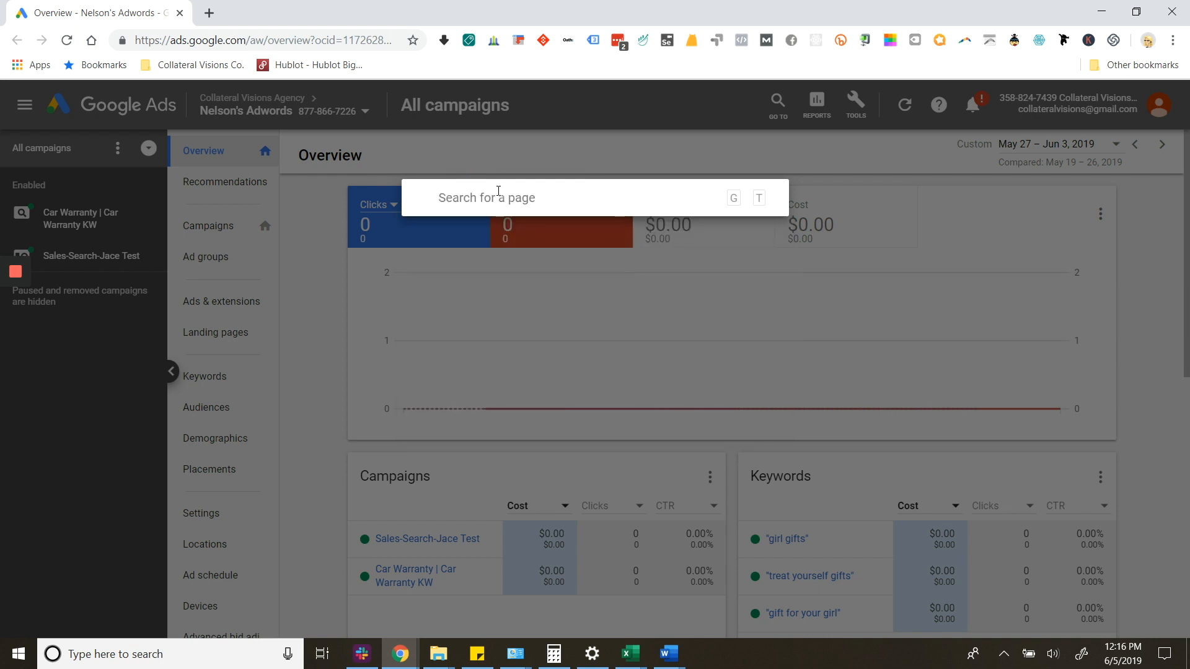
type("search term")
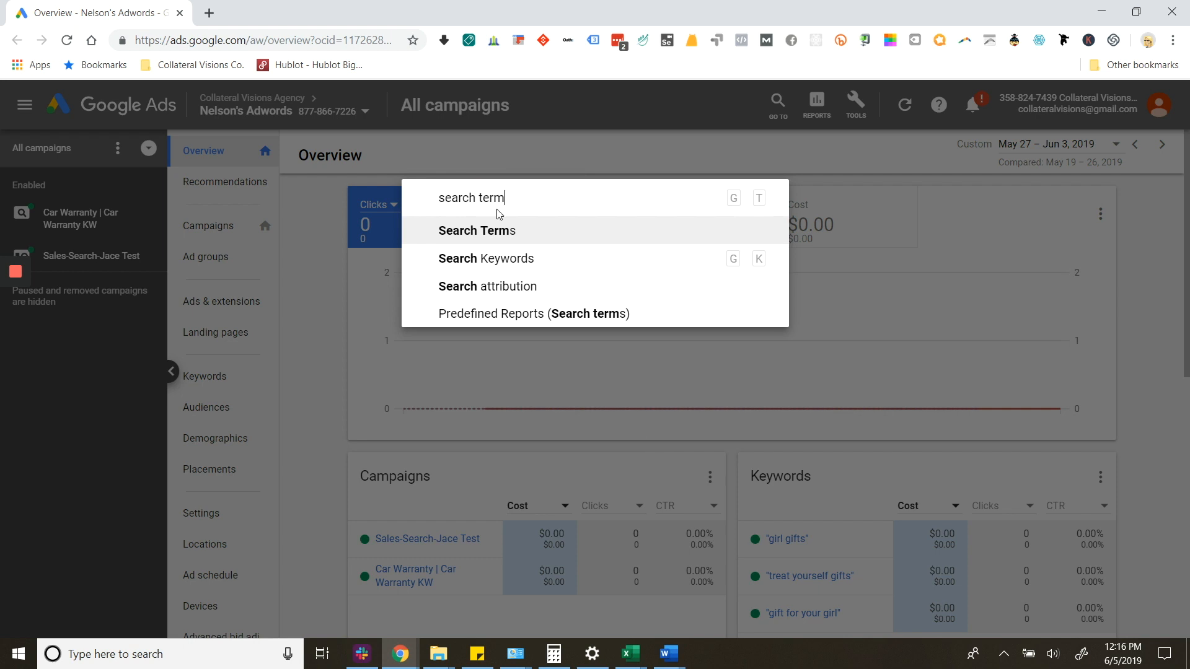
left_click(495, 236)
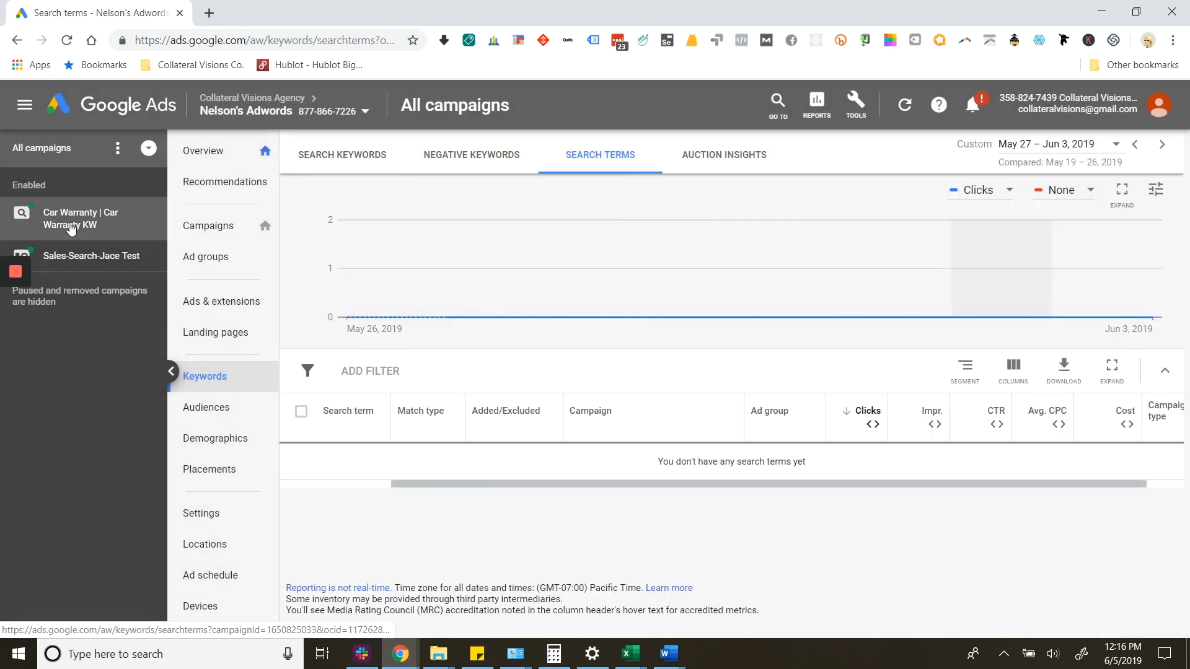
left_click(778, 106)
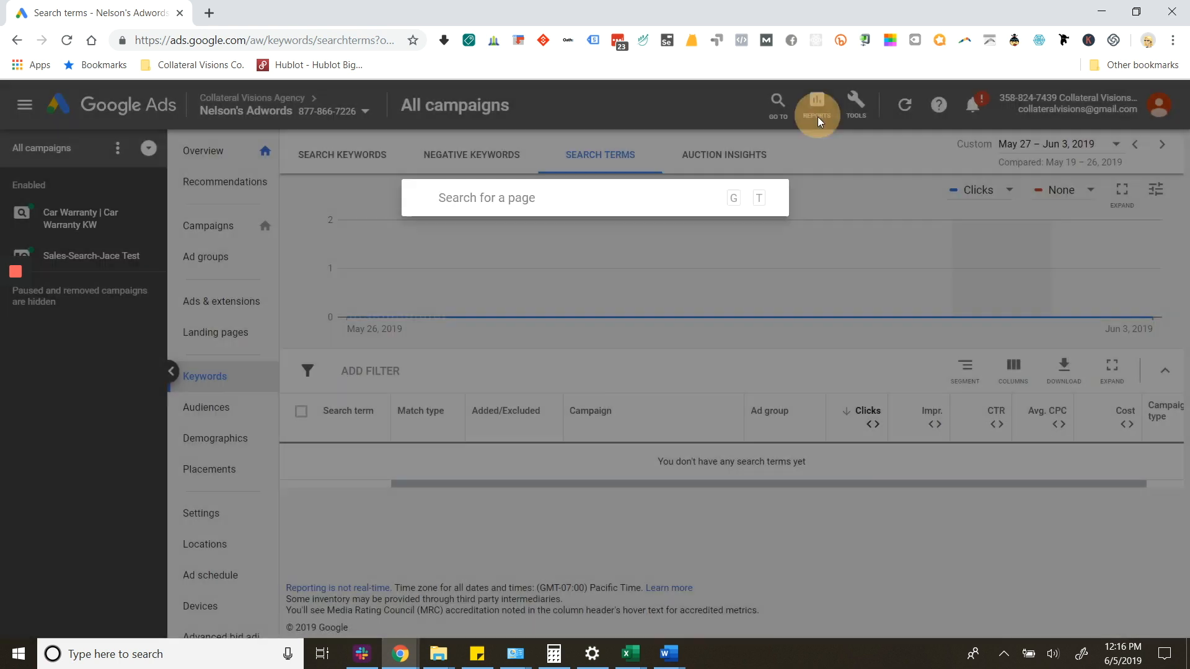
left_click(816, 118)
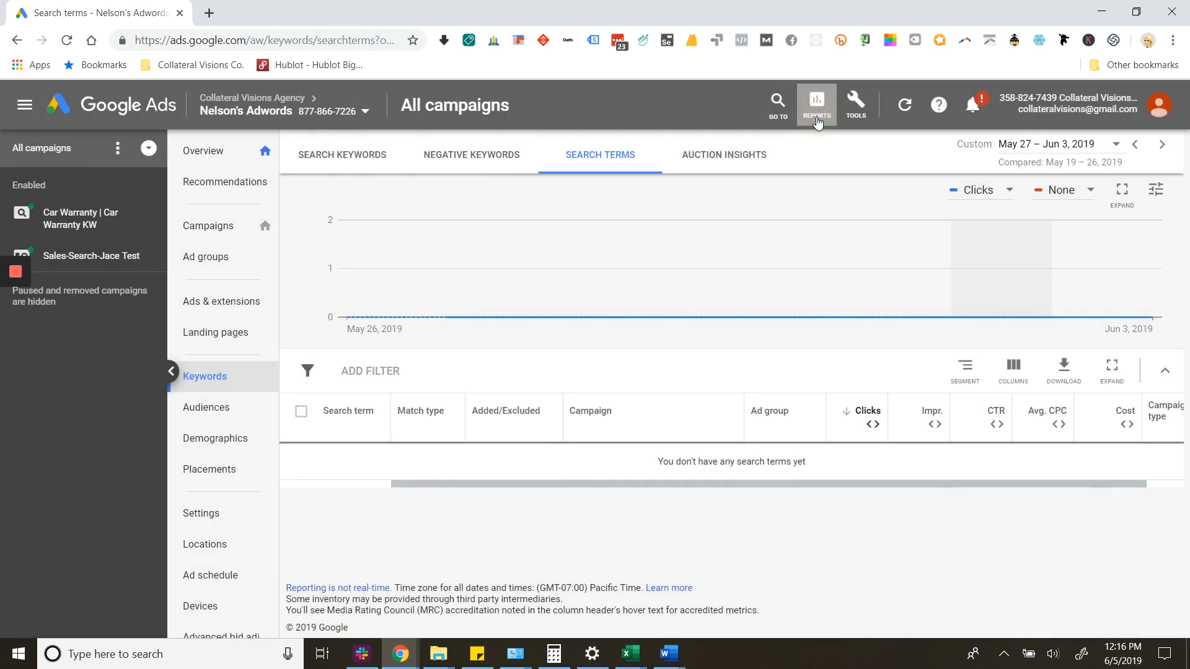
left_click(818, 115)
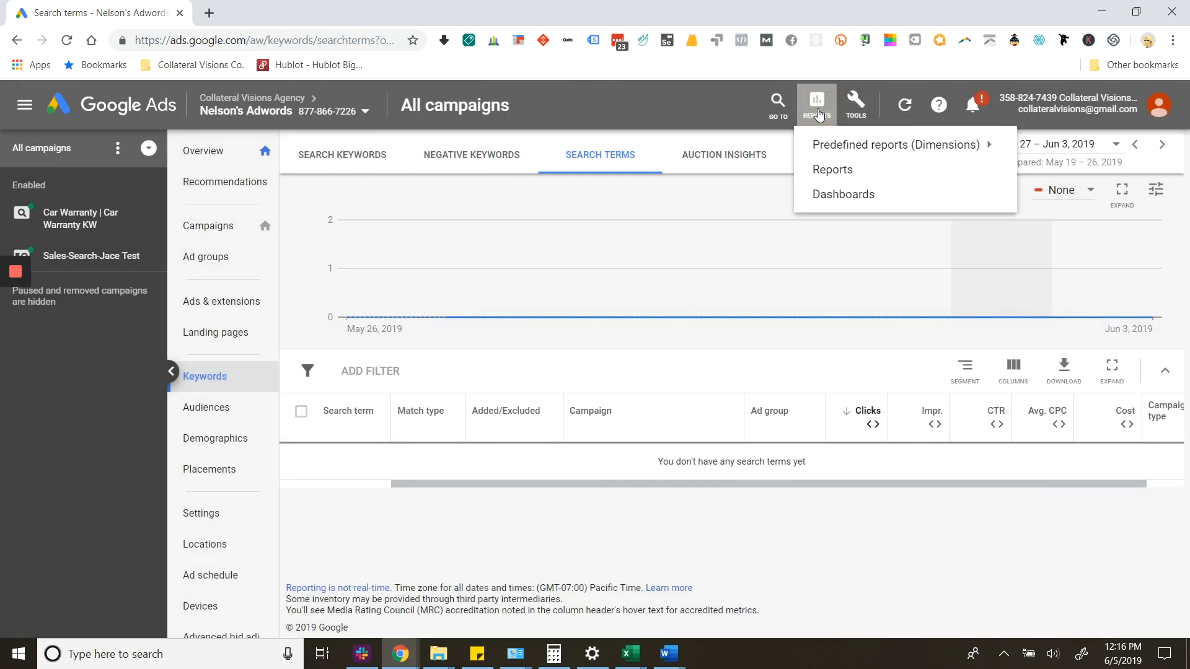
left_click(863, 109)
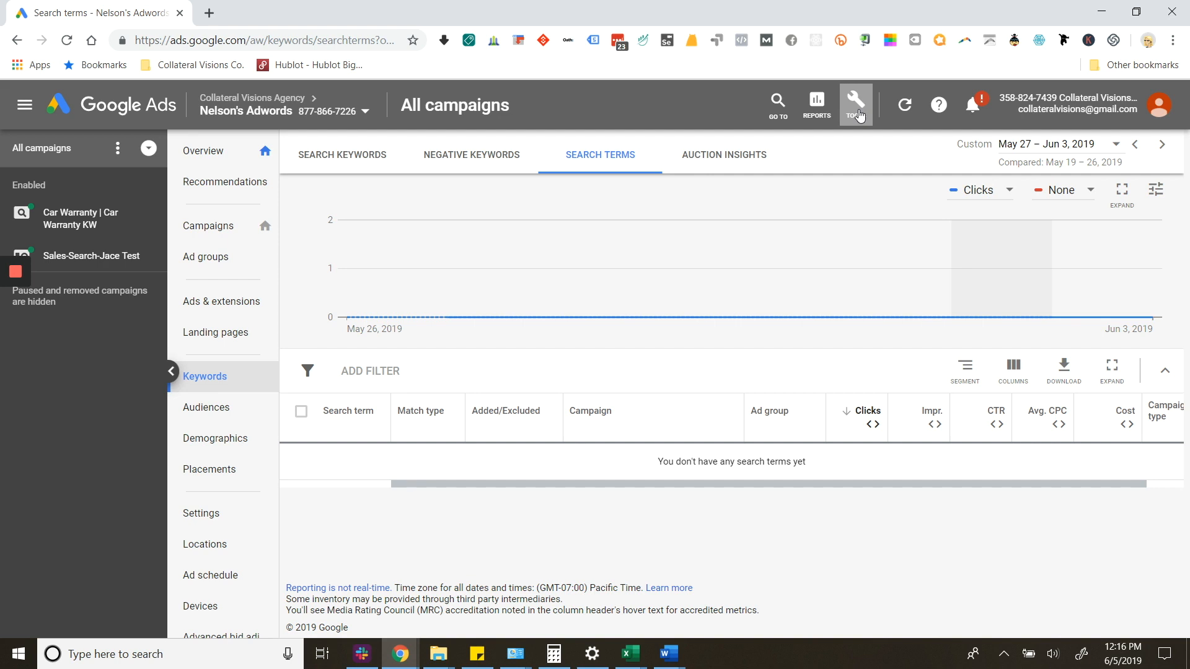
Open the account-level settings for all campaigns and review the Ad suggestions auto-apply options.
left_click(62, 151)
left_click(189, 180)
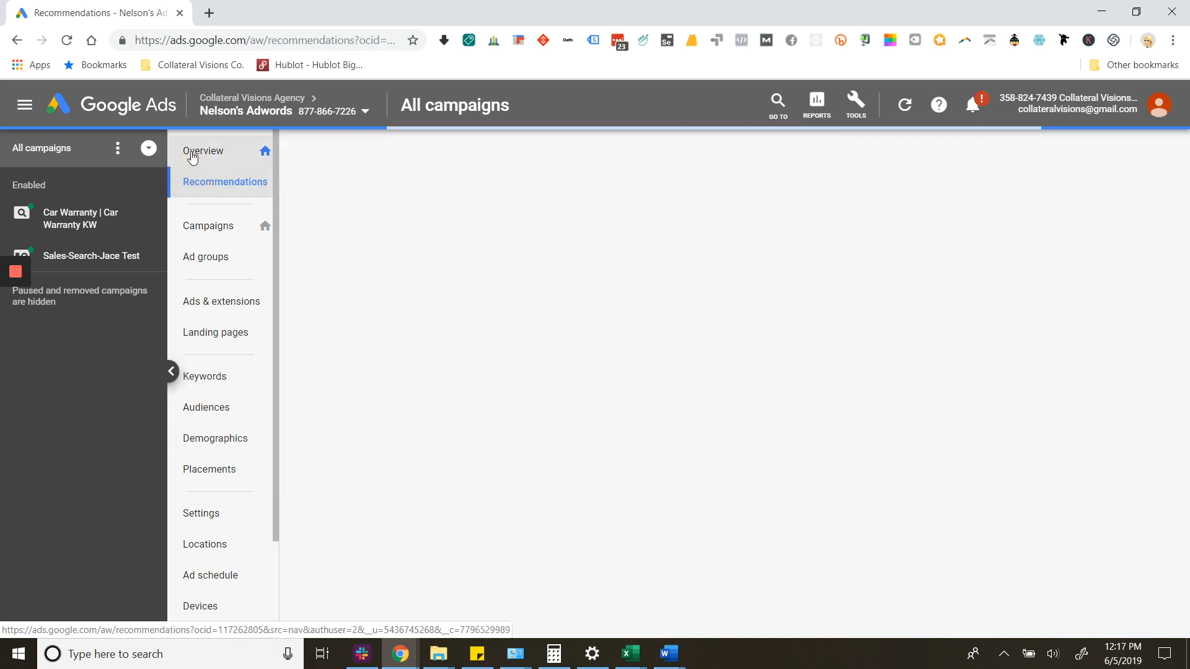
left_click(215, 512)
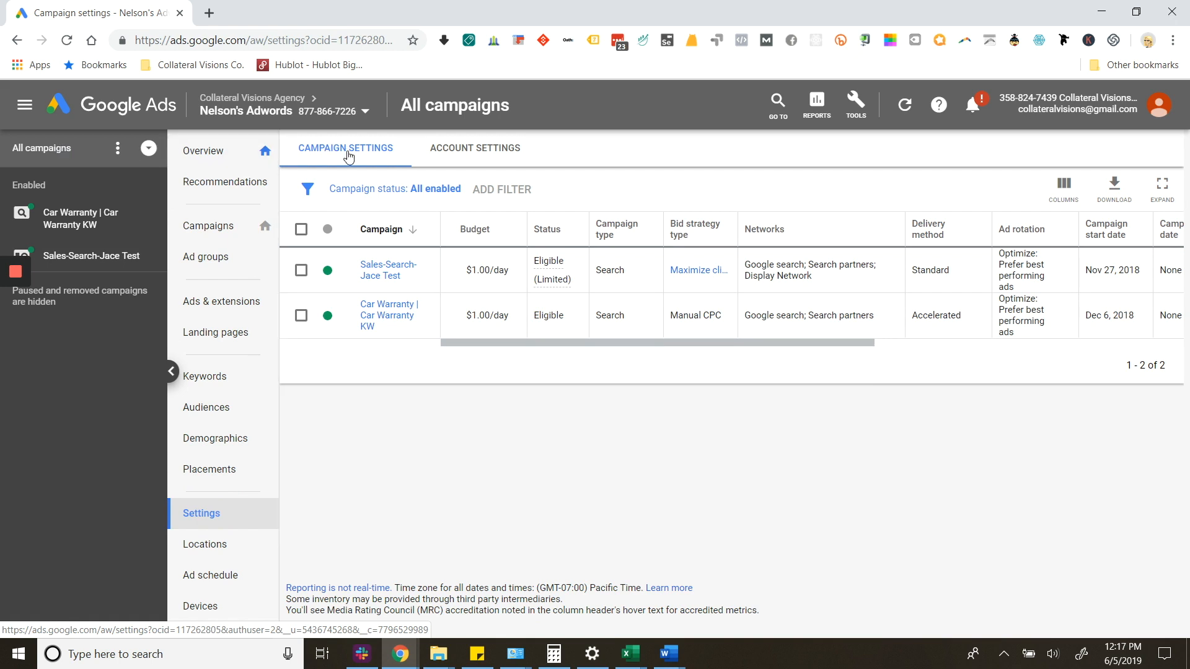
left_click(474, 152)
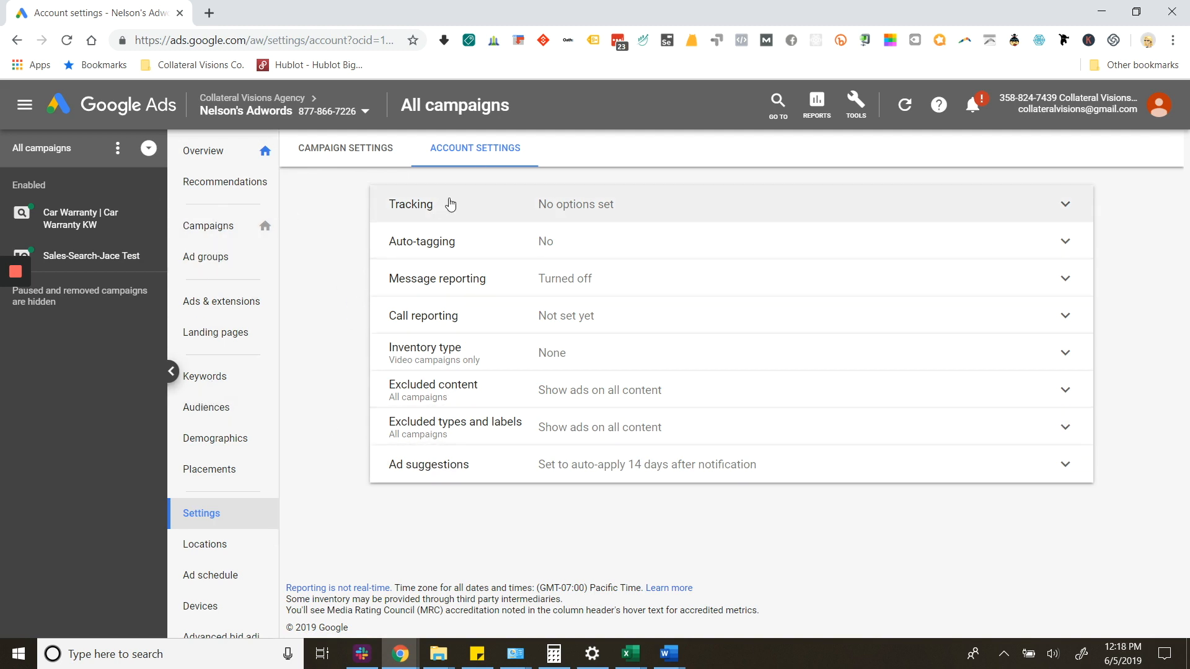
left_click(541, 480)
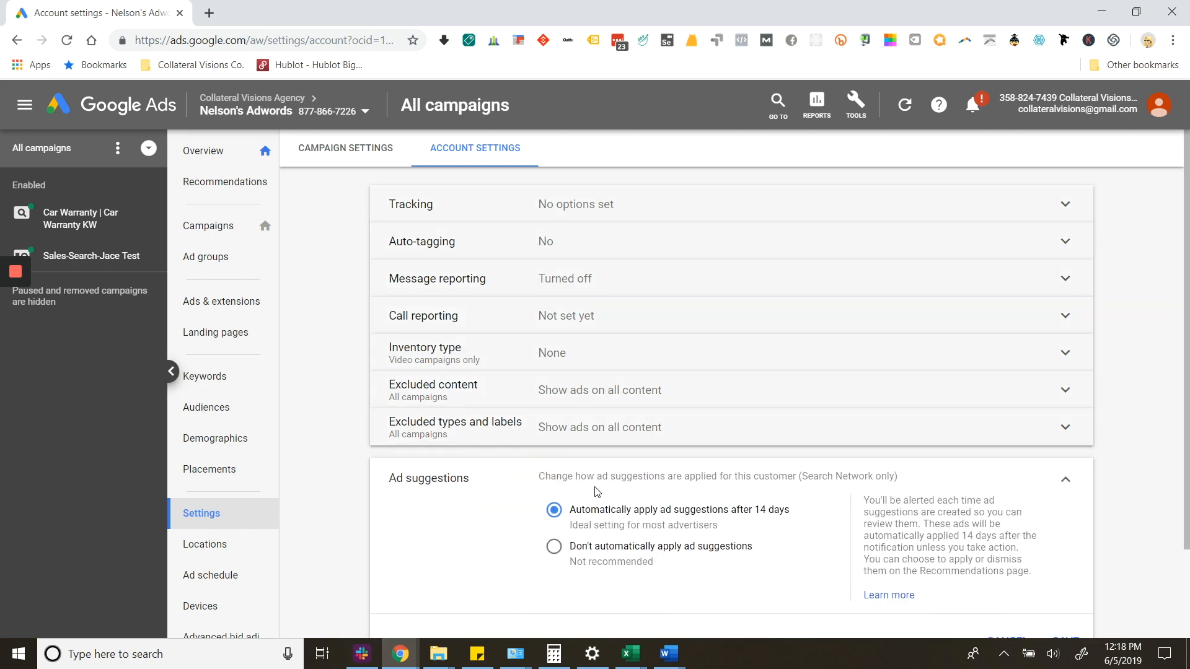
scroll(549, 380, "down", 2)
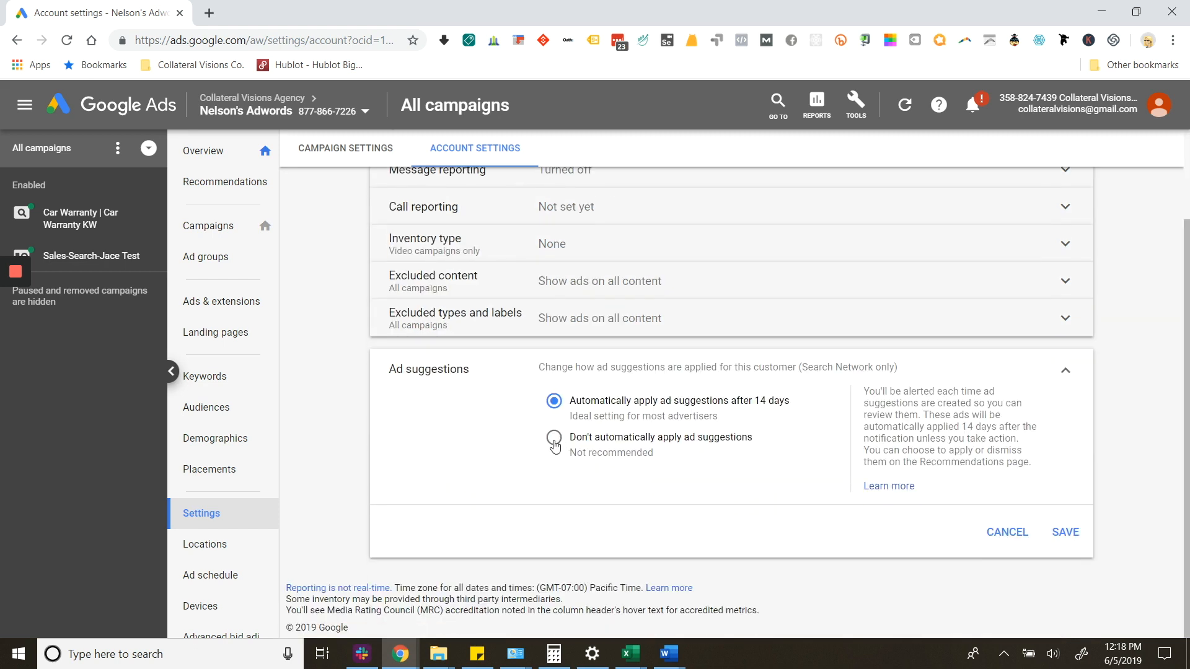
scroll(449, 346, "up", 2)
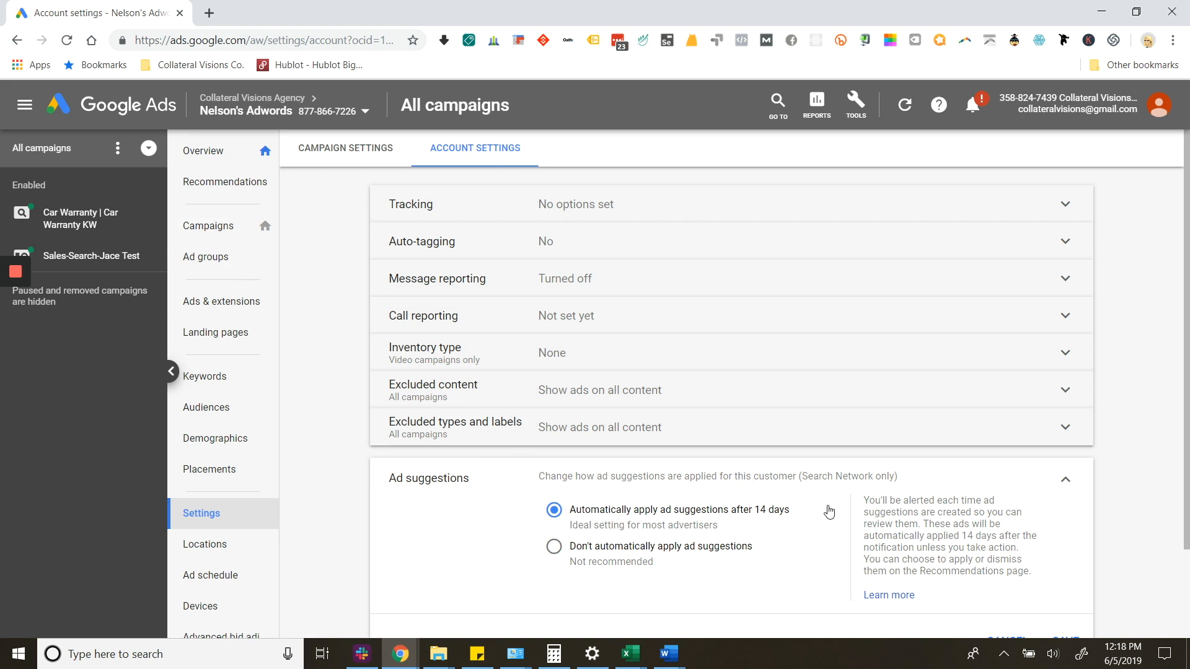
scroll(829, 512, "down", 2)
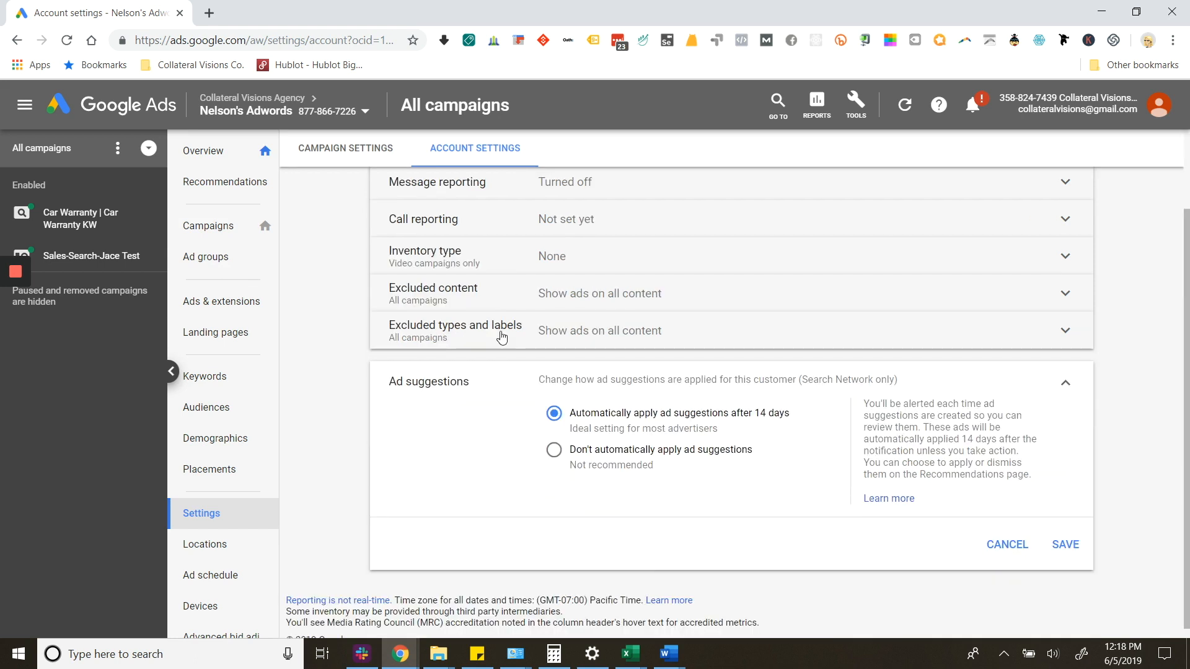
View the account's Recommendations page and return to the overview.
left_click(224, 181)
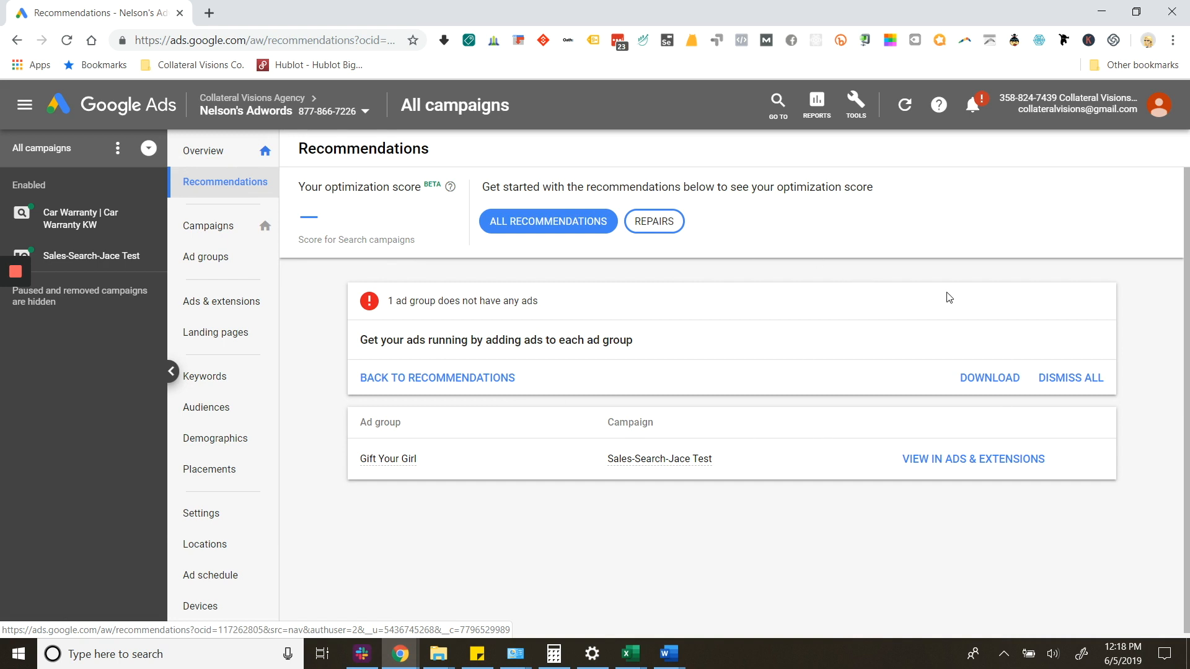
left_click(226, 155)
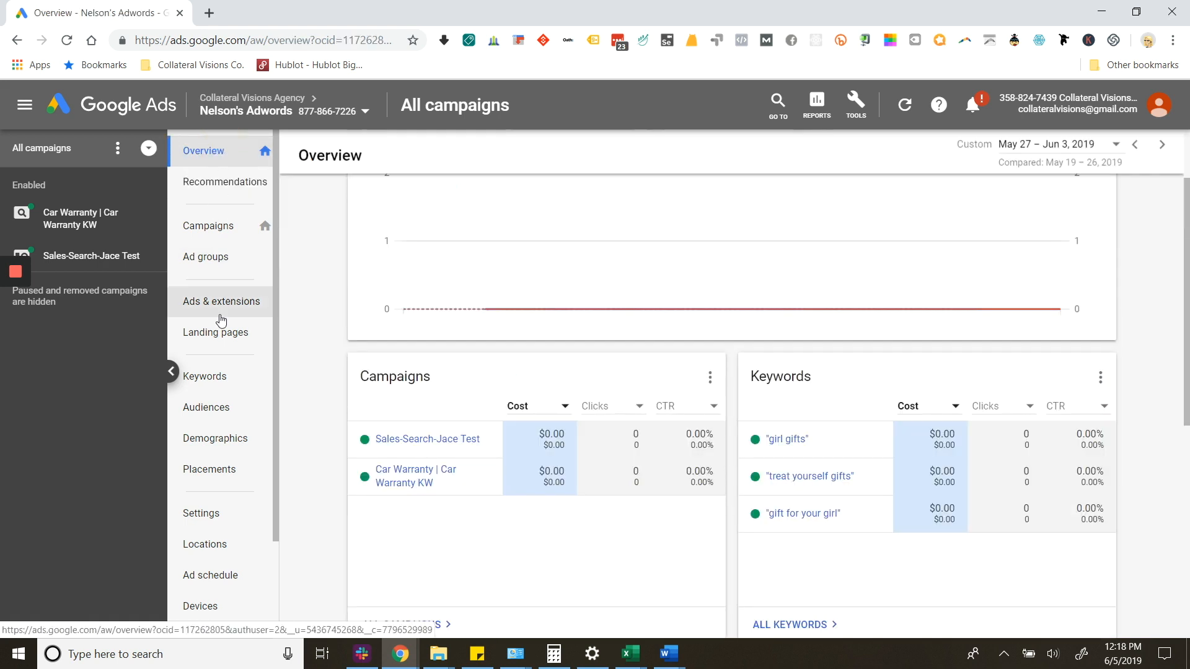
In the account settings, set Ad suggestions to "Don't automatically apply ad suggestions" and save the change.
left_click(211, 513)
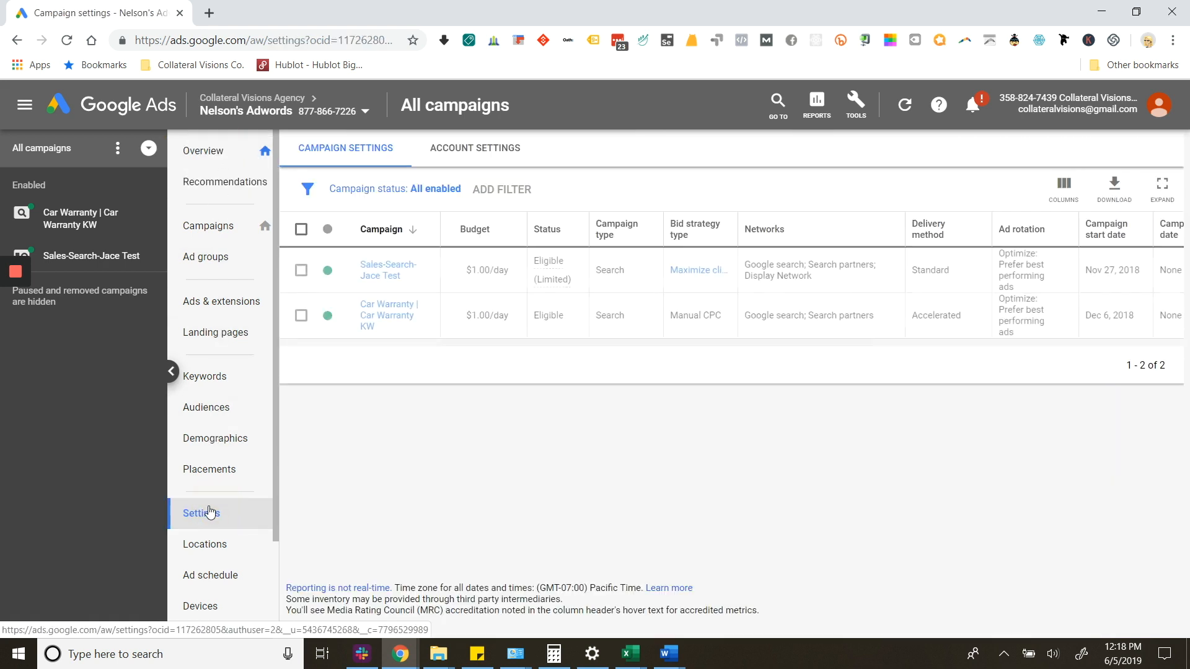
left_click(515, 152)
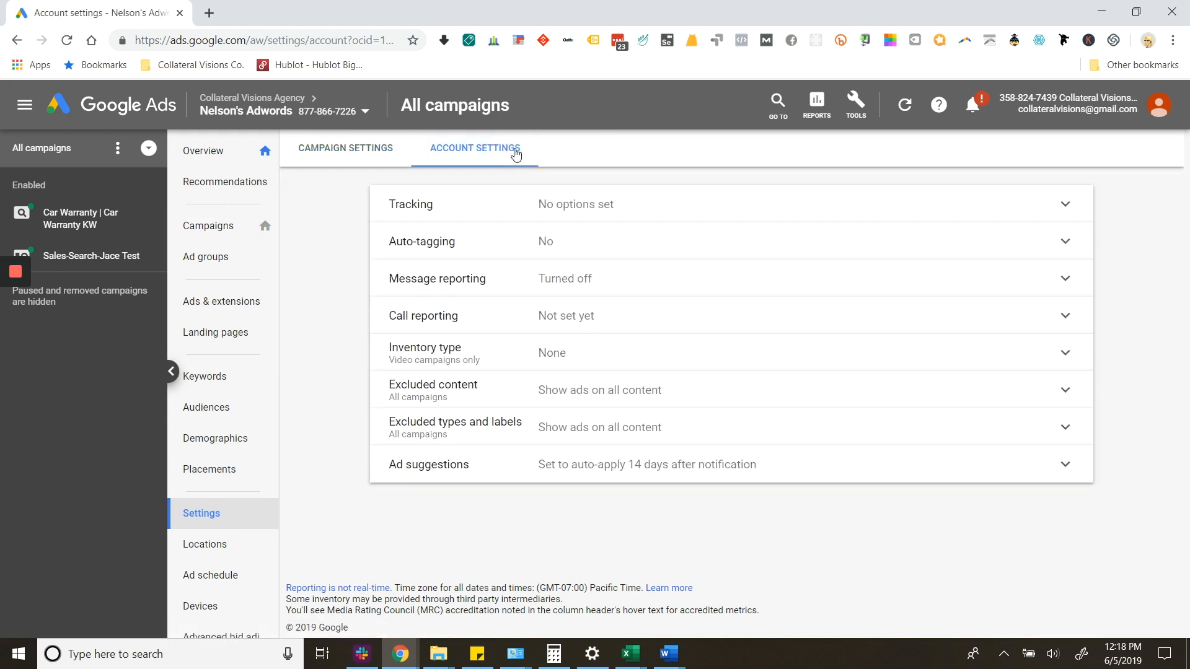
left_click(531, 463)
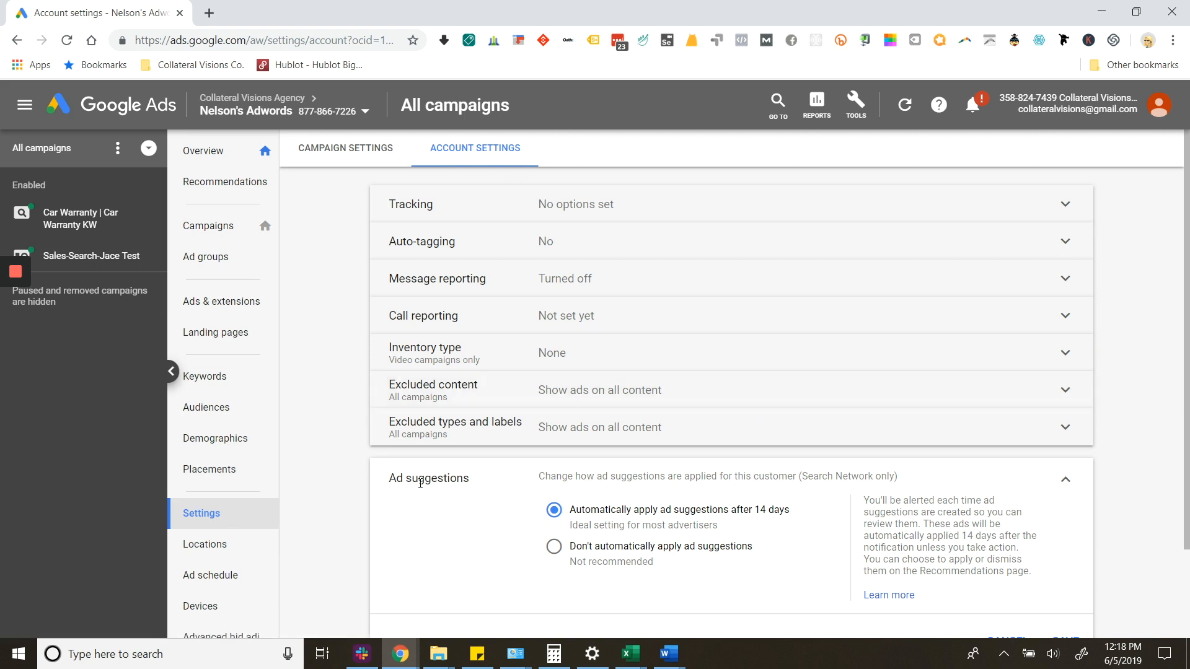
left_click(554, 548)
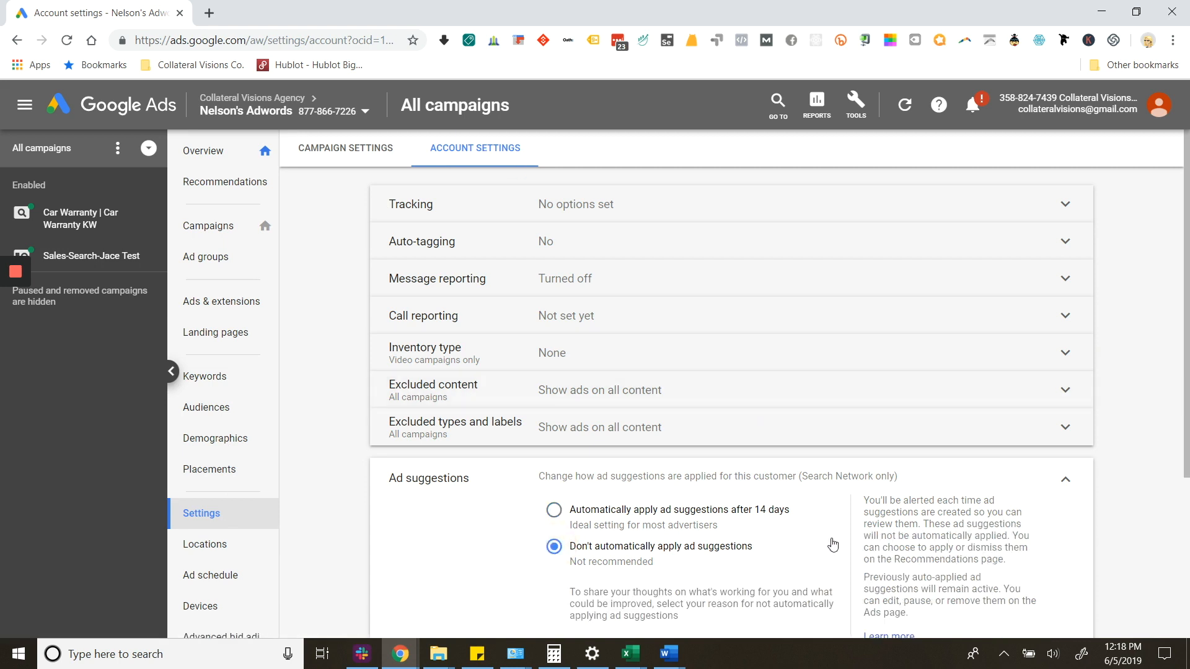
scroll(833, 546, "down", 4)
left_click(685, 415)
left_click(812, 420)
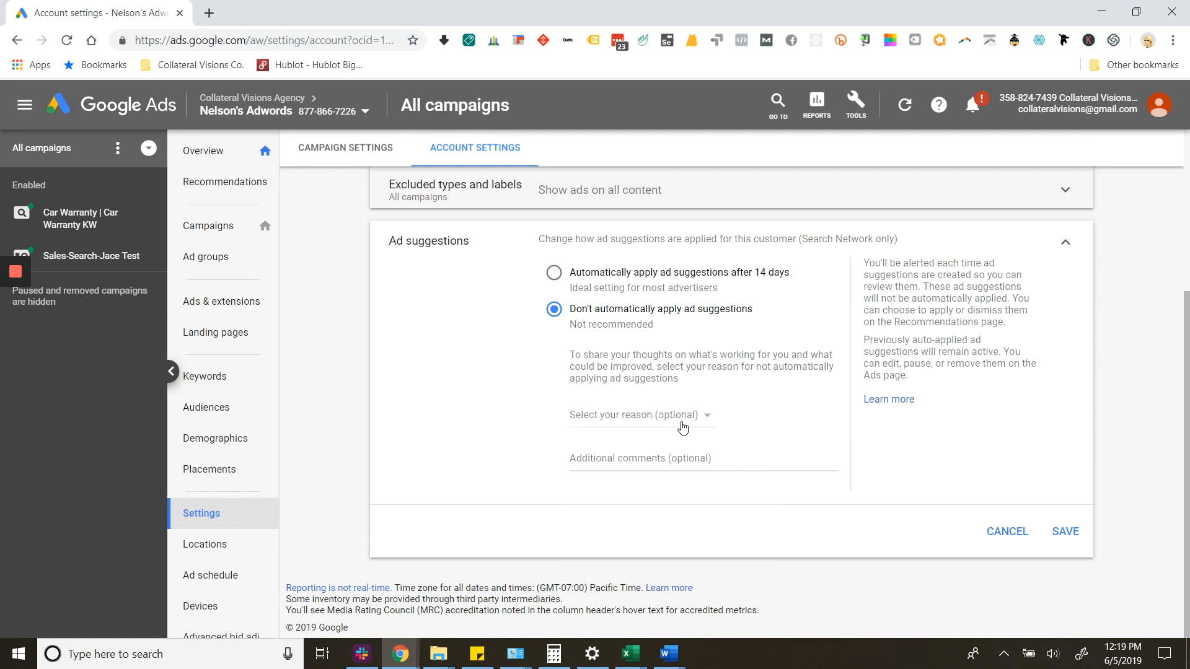
left_click(1062, 534)
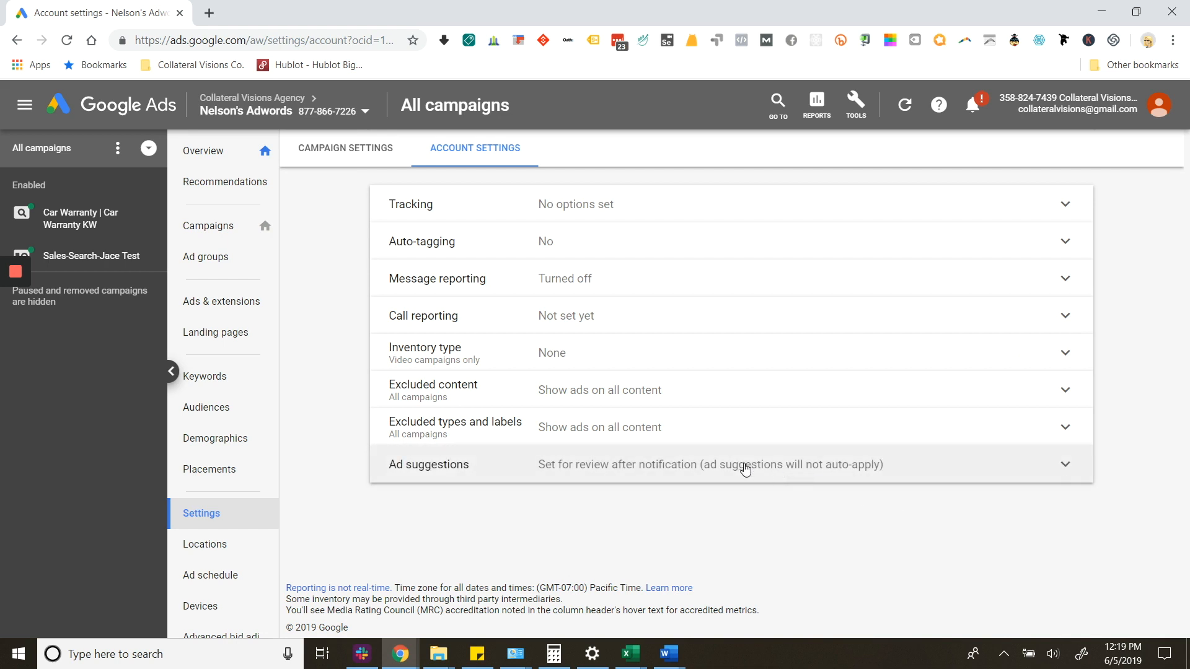
In Ad suggestions, give the reason "I'm concerned about performance" with the comment "I want more control" and save.
left_click(745, 469)
left_click(640, 423)
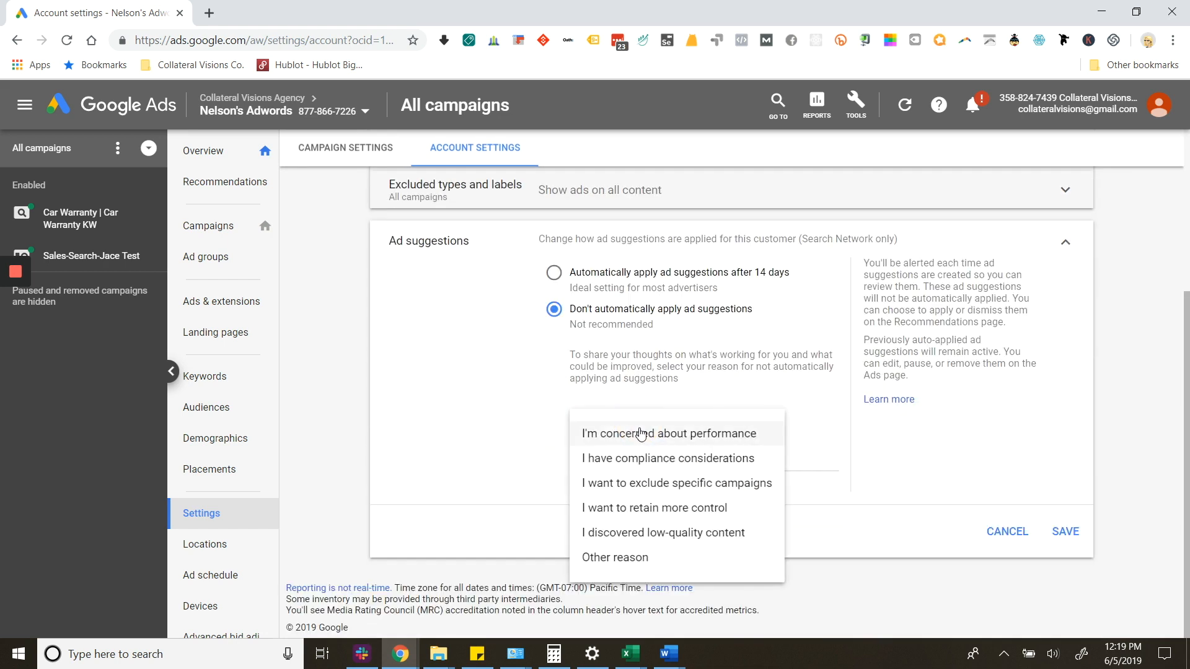
left_click(641, 437)
left_click(673, 459)
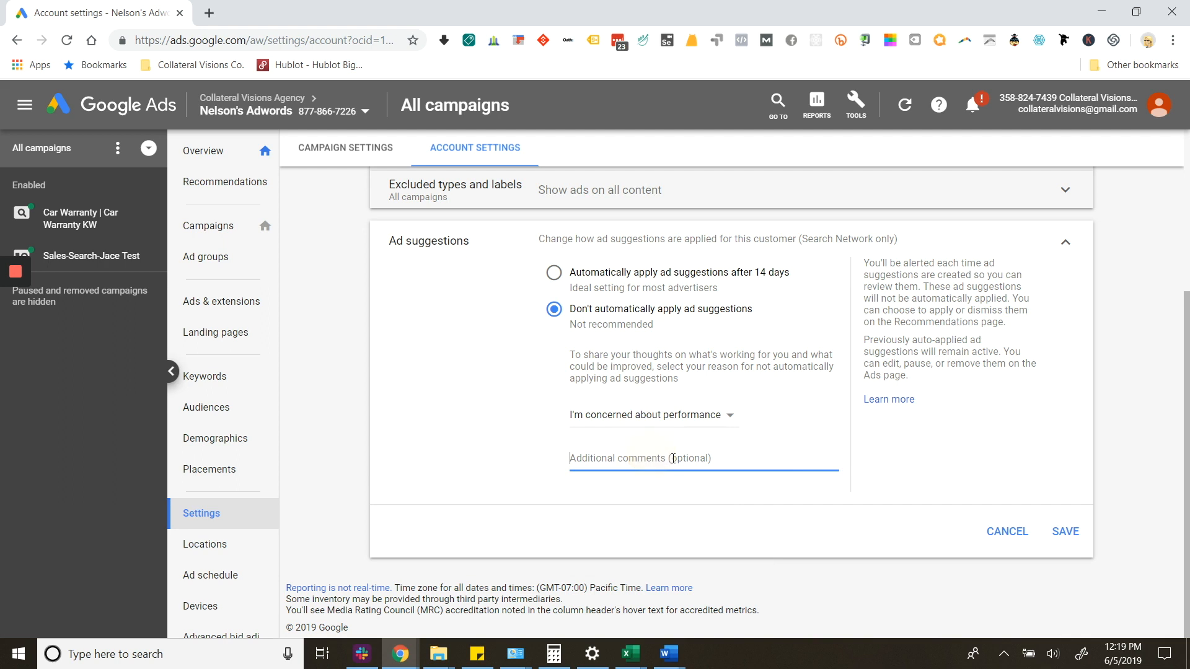
type("I want more control")
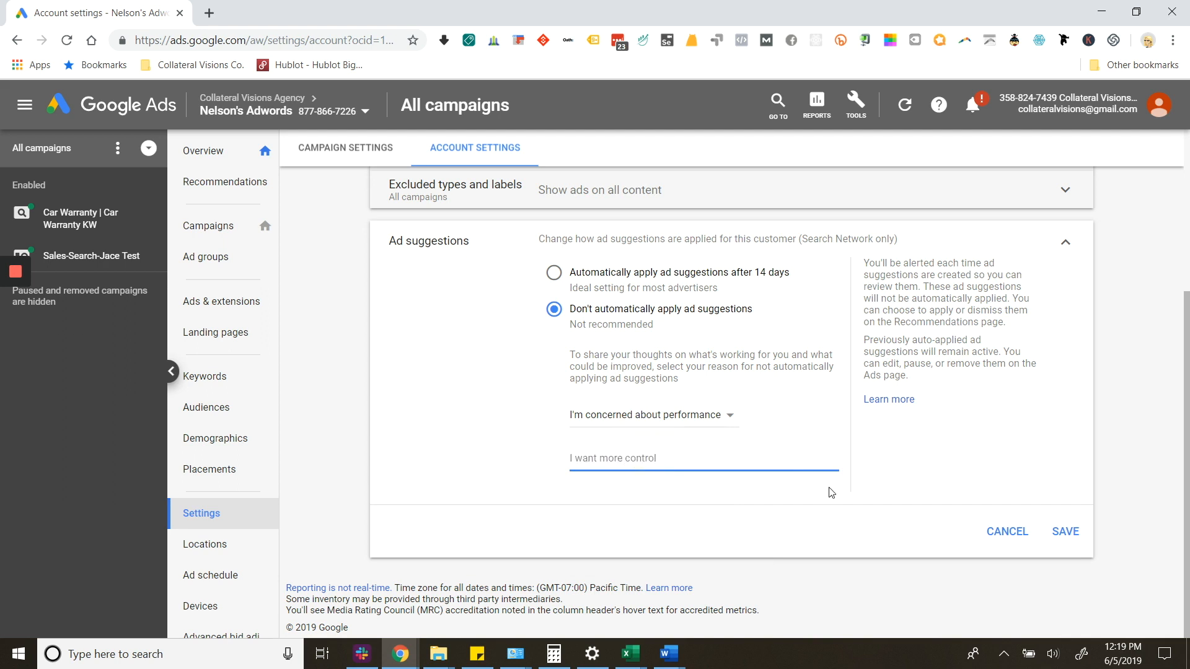
left_click(1065, 534)
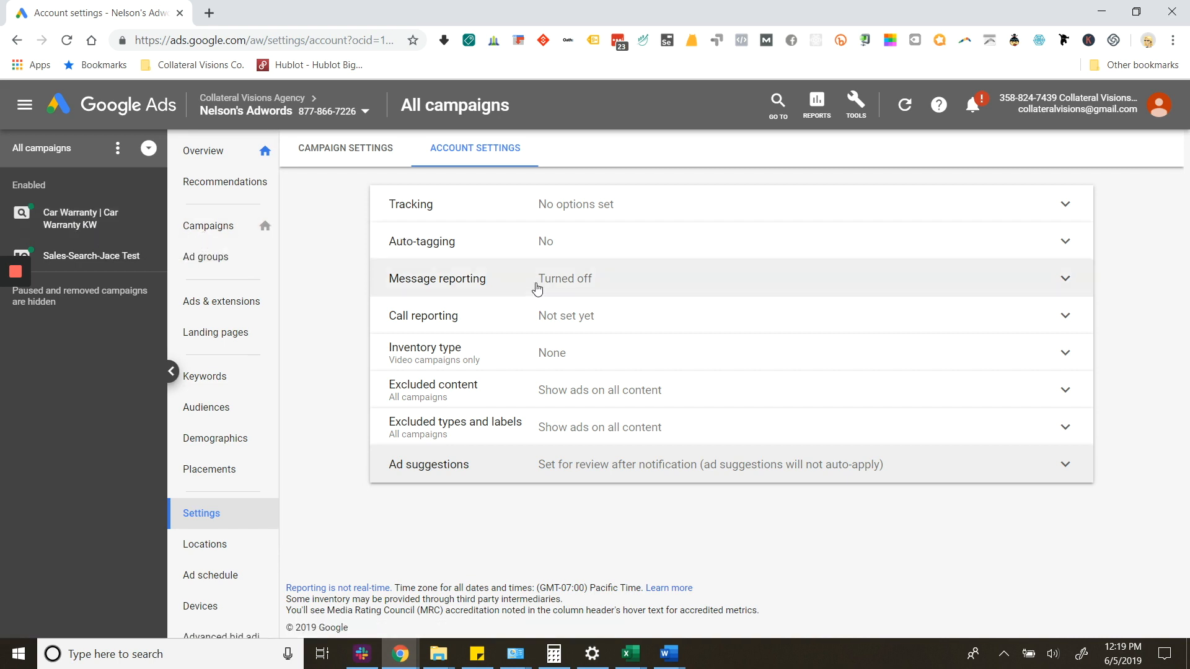
left_click(682, 469)
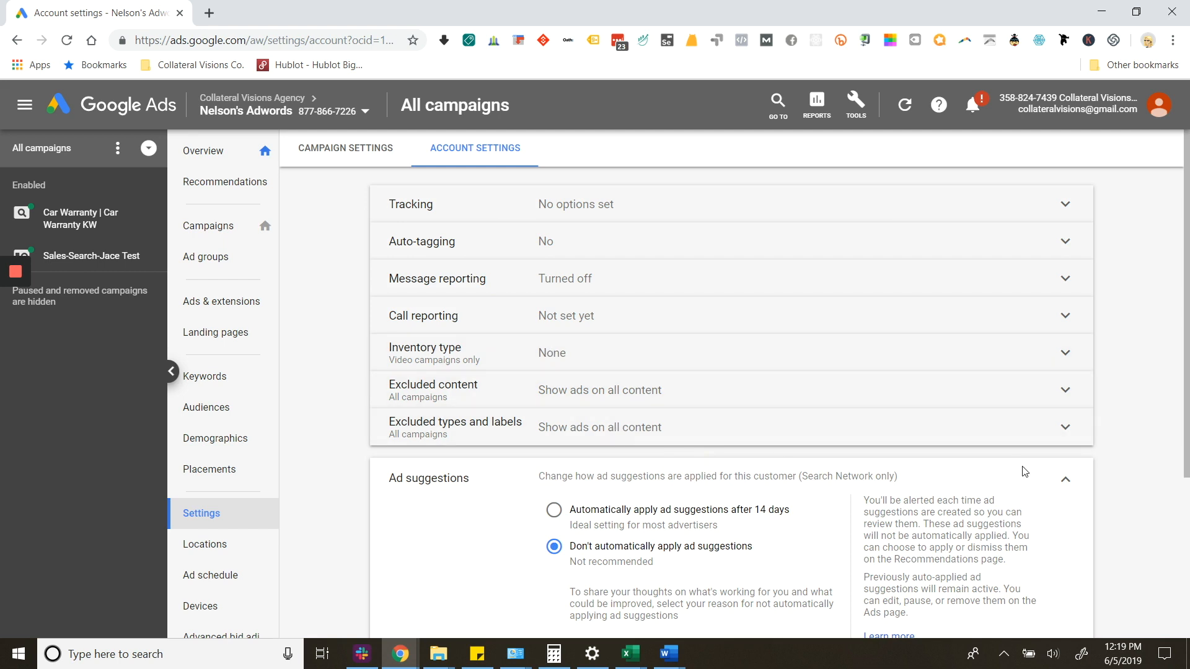
left_click(1065, 481)
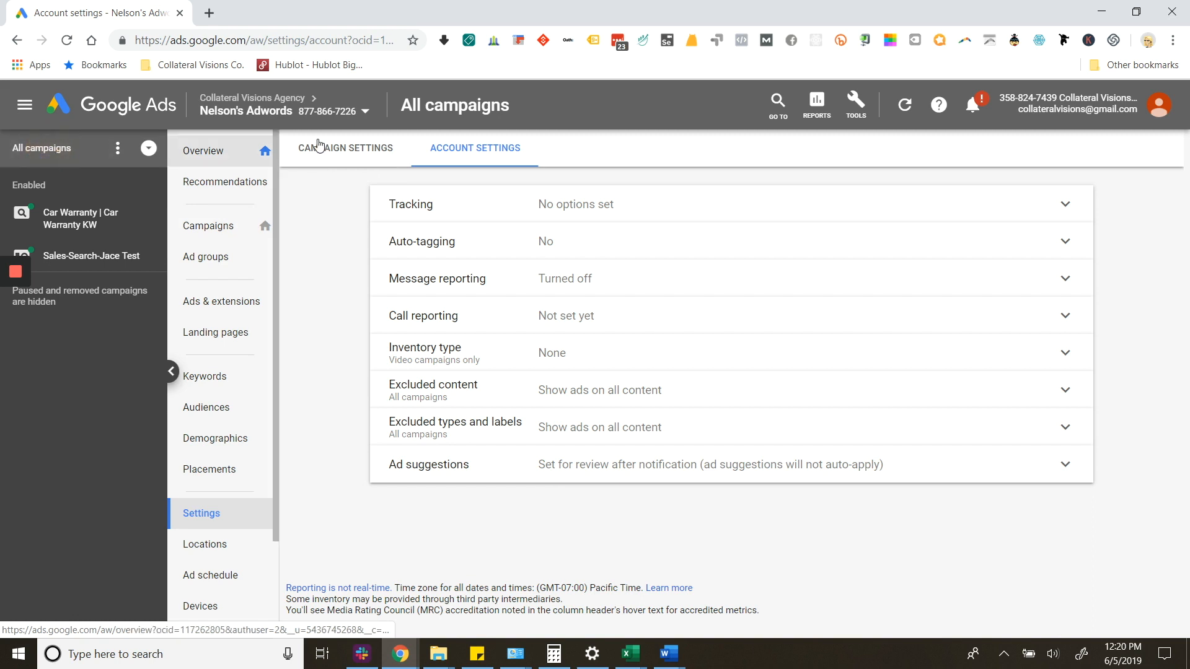
From the campaign settings list, open the Sales-Search test campaign and return to all campaigns.
left_click(386, 150)
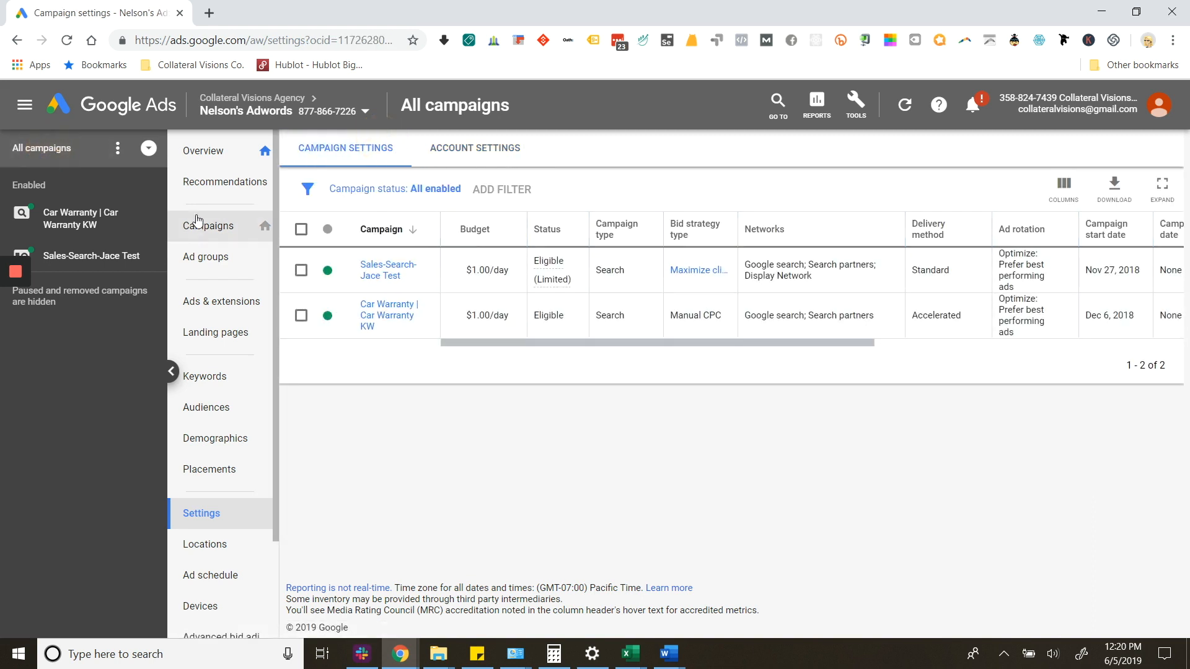
left_click(390, 267)
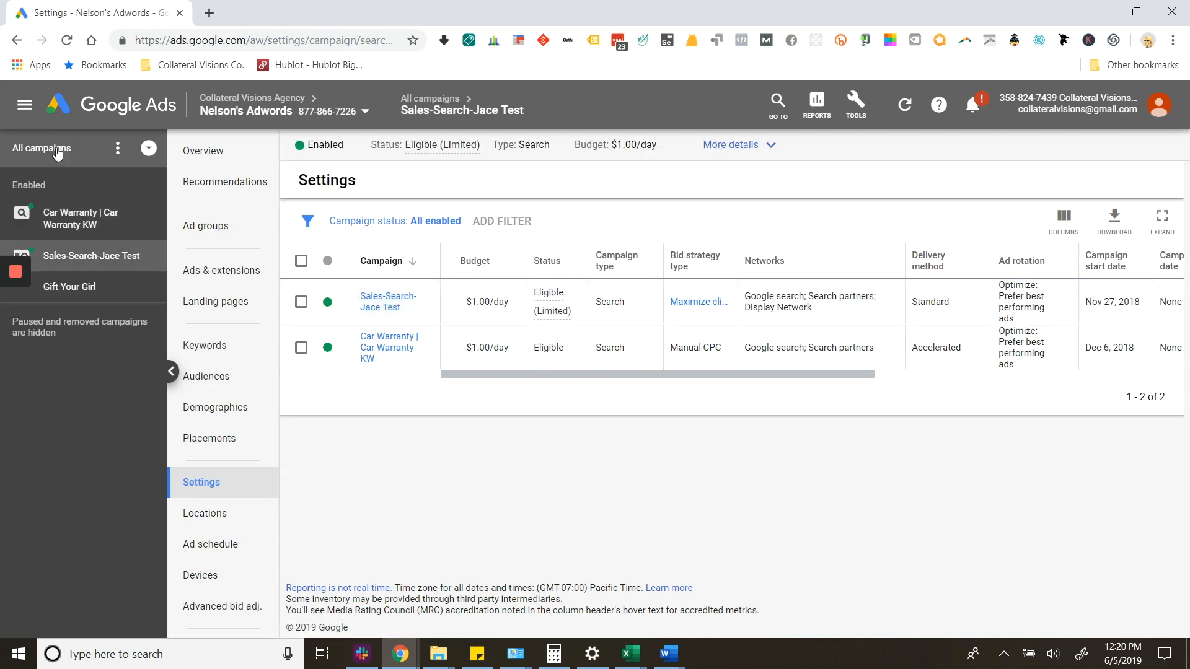
left_click(58, 152)
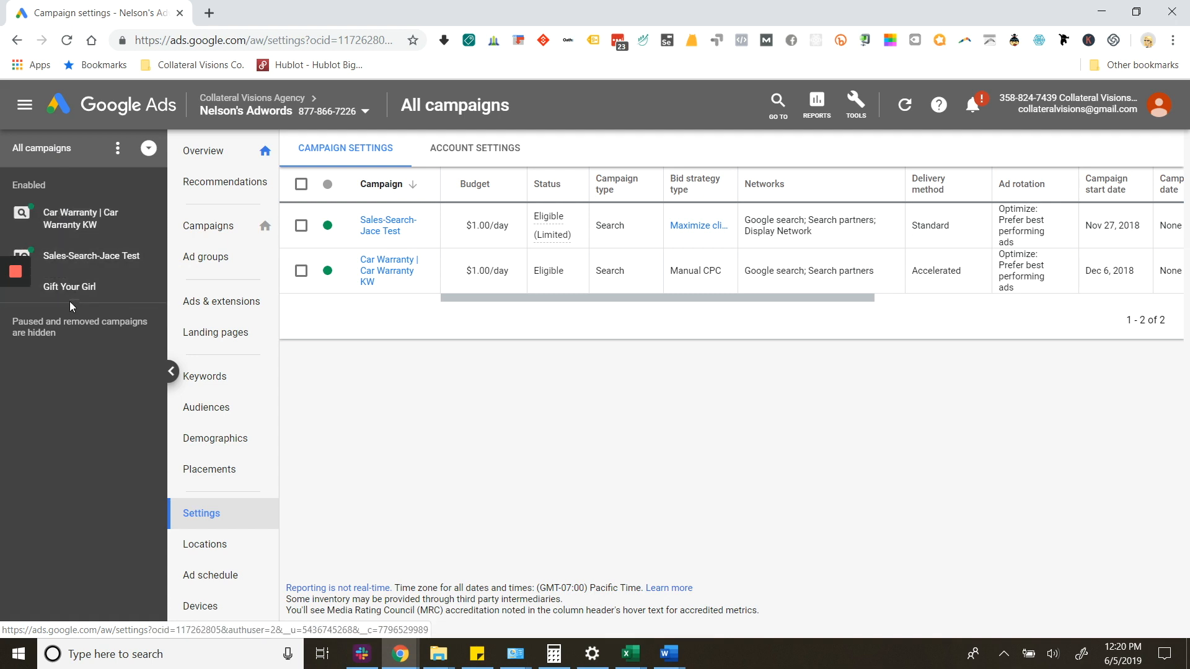
Set the campaign status filter to "All but removed".
left_click(153, 150)
left_click(151, 149)
left_click(118, 149)
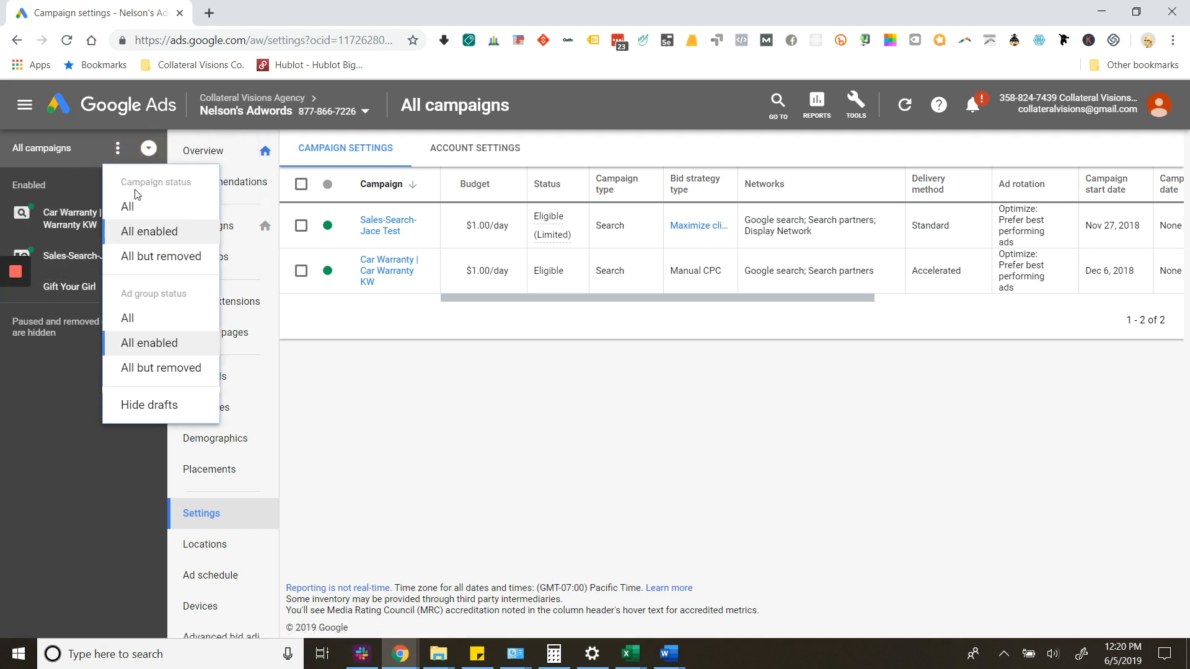
left_click(149, 256)
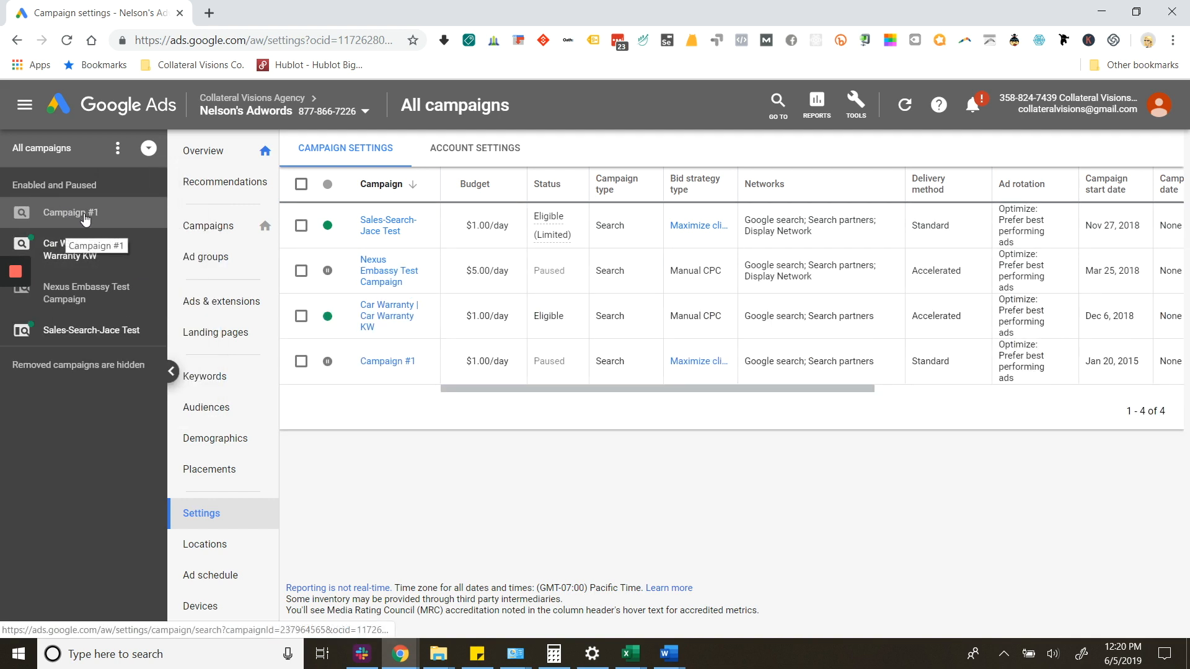
left_click(118, 150)
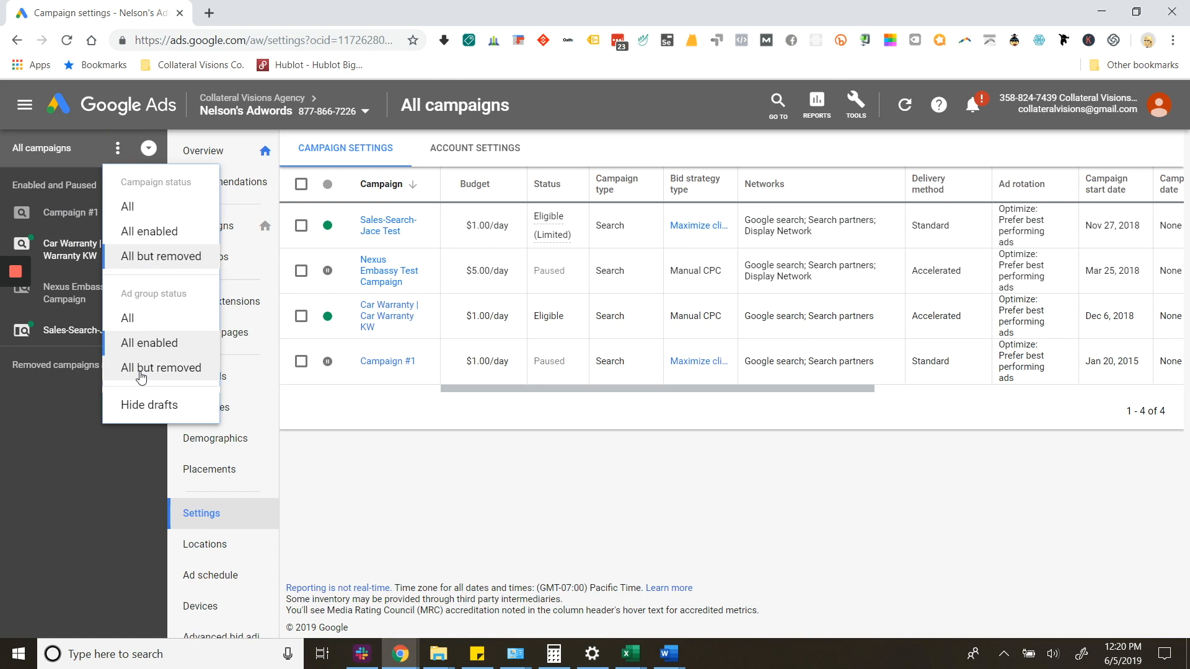
left_click(117, 148)
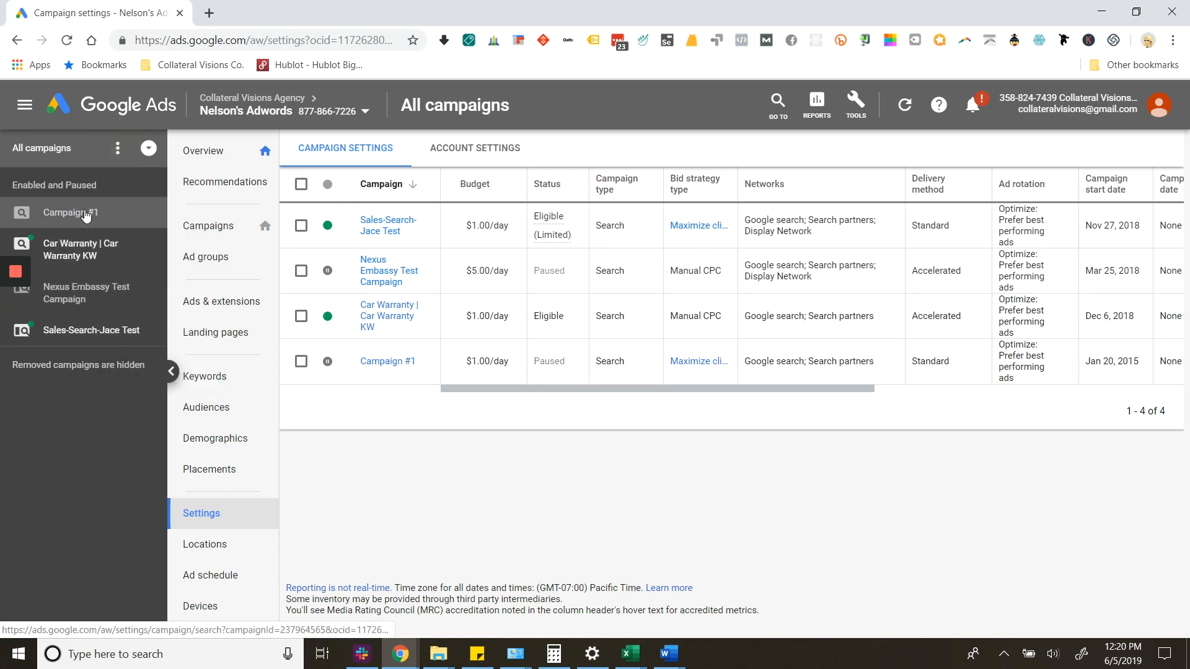
View the settings of the "Car Warranty | Car Warranty KW" campaign and return to the overview for all campaigns.
left_click(85, 267)
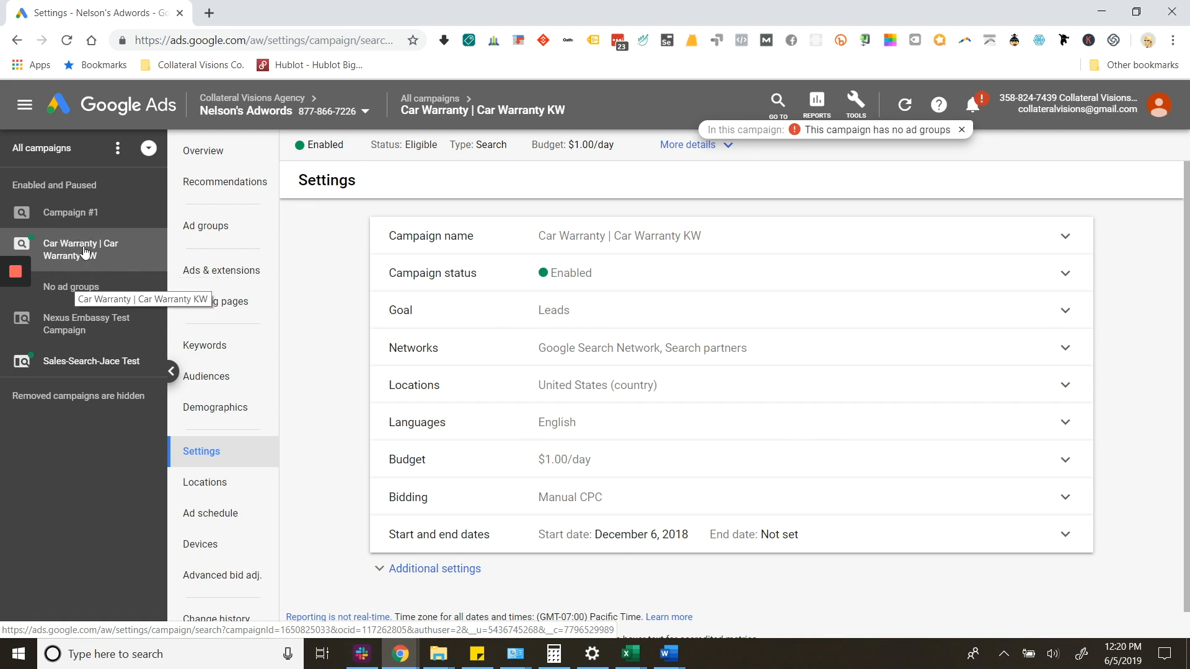
left_click(45, 154)
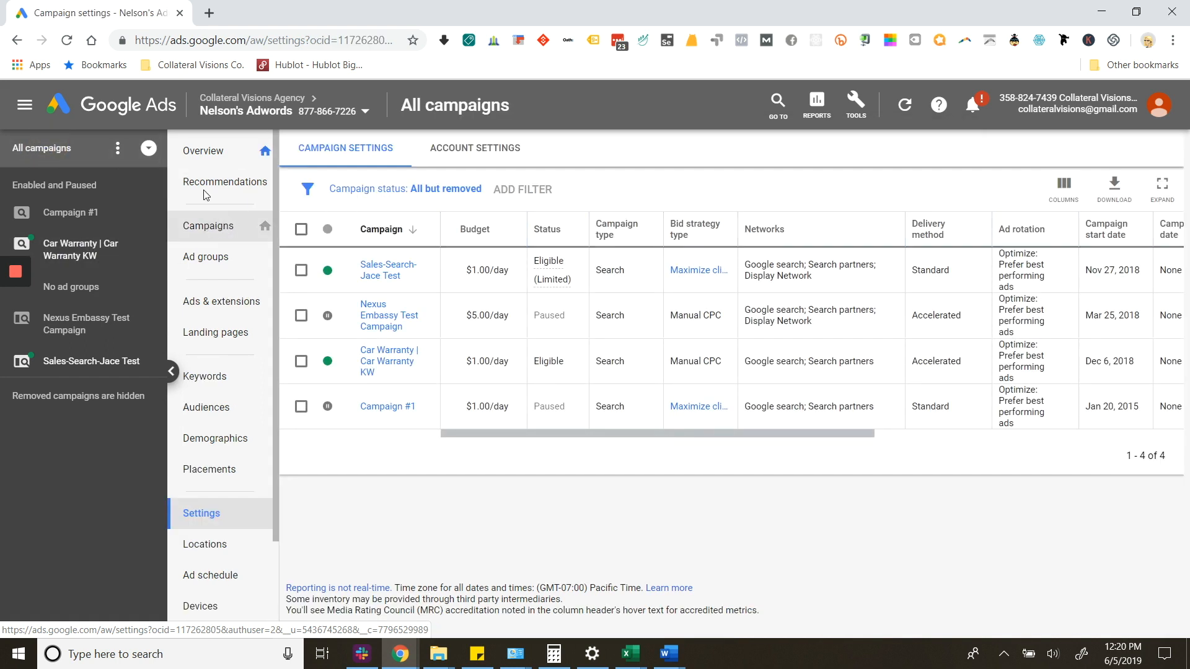
left_click(233, 155)
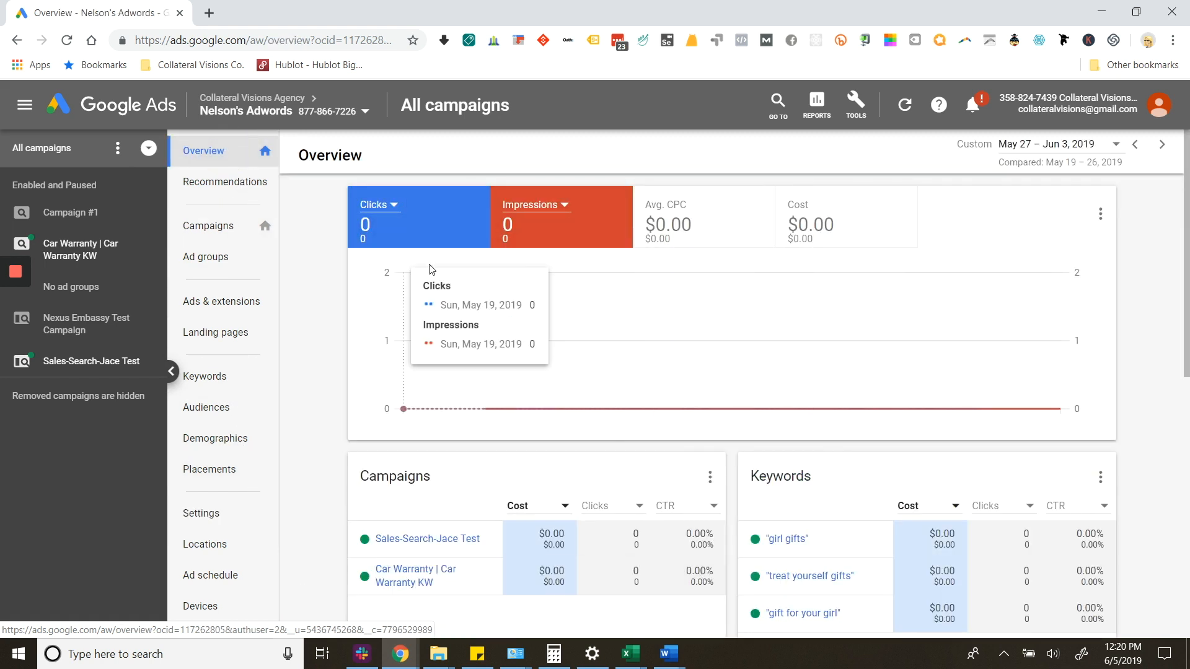
Review the metric choices for the overview chart's Clicks and Impressions cards and its time interval options.
left_click(562, 207)
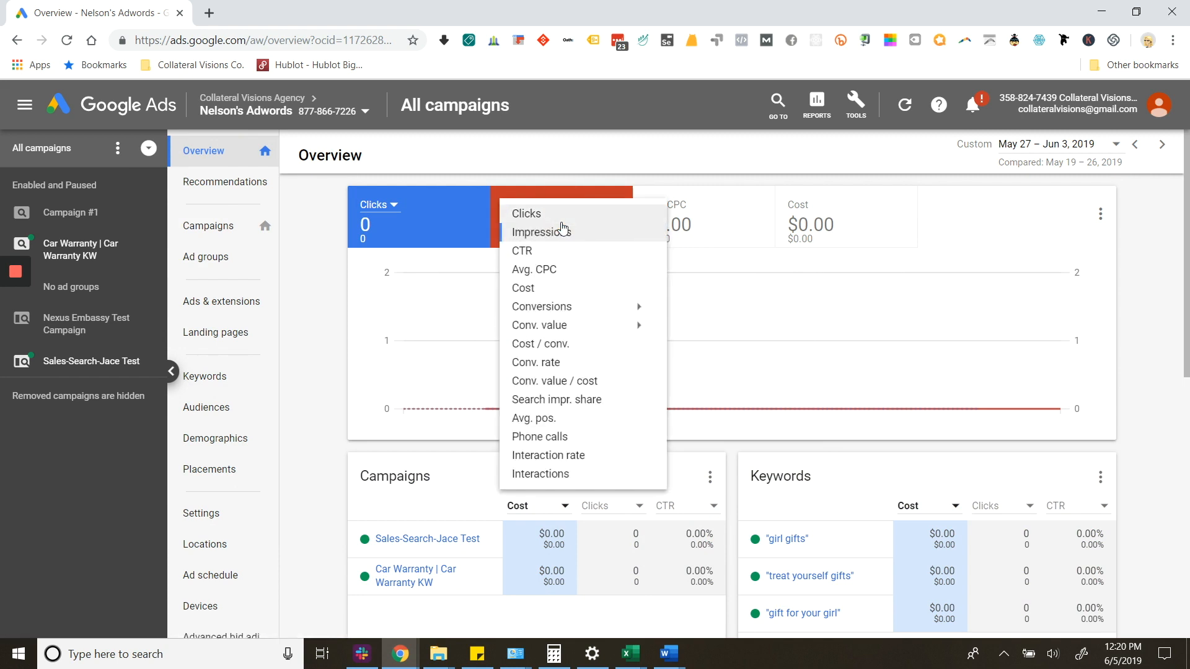
left_click(556, 179)
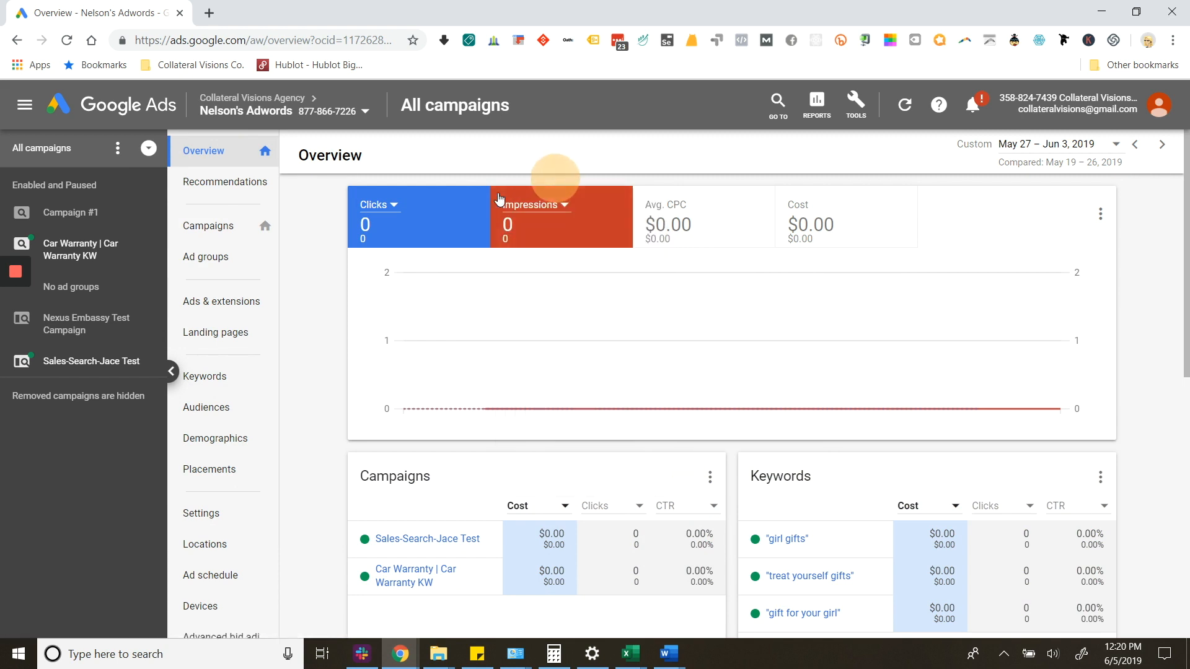
left_click(393, 205)
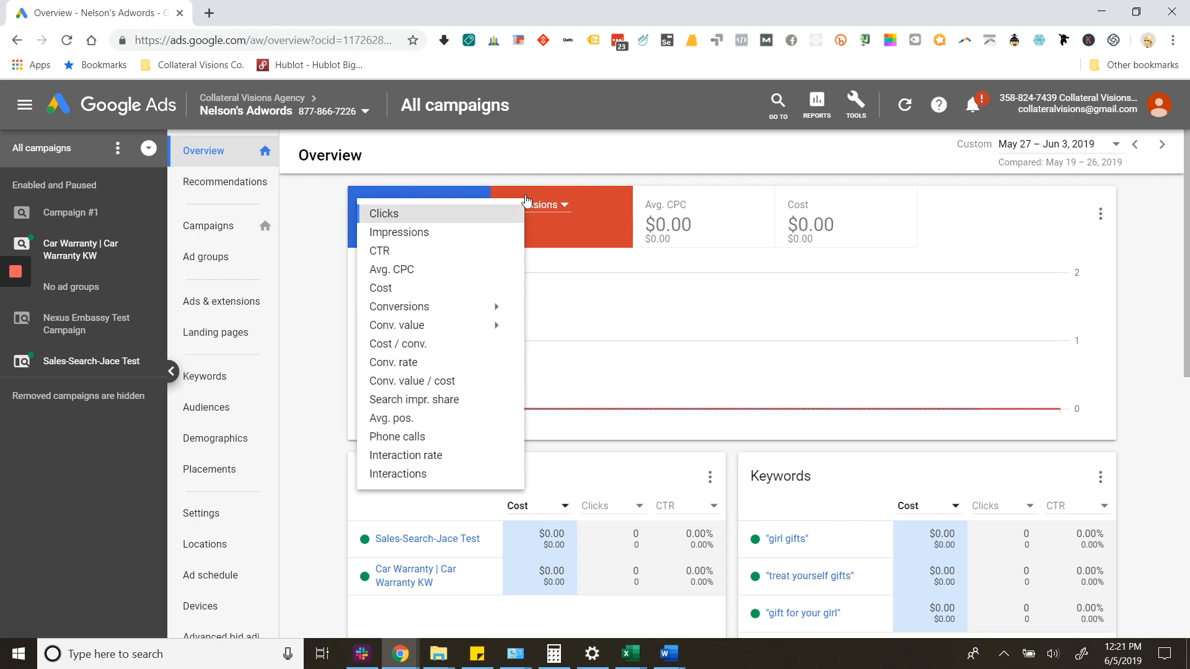
left_click(1101, 217)
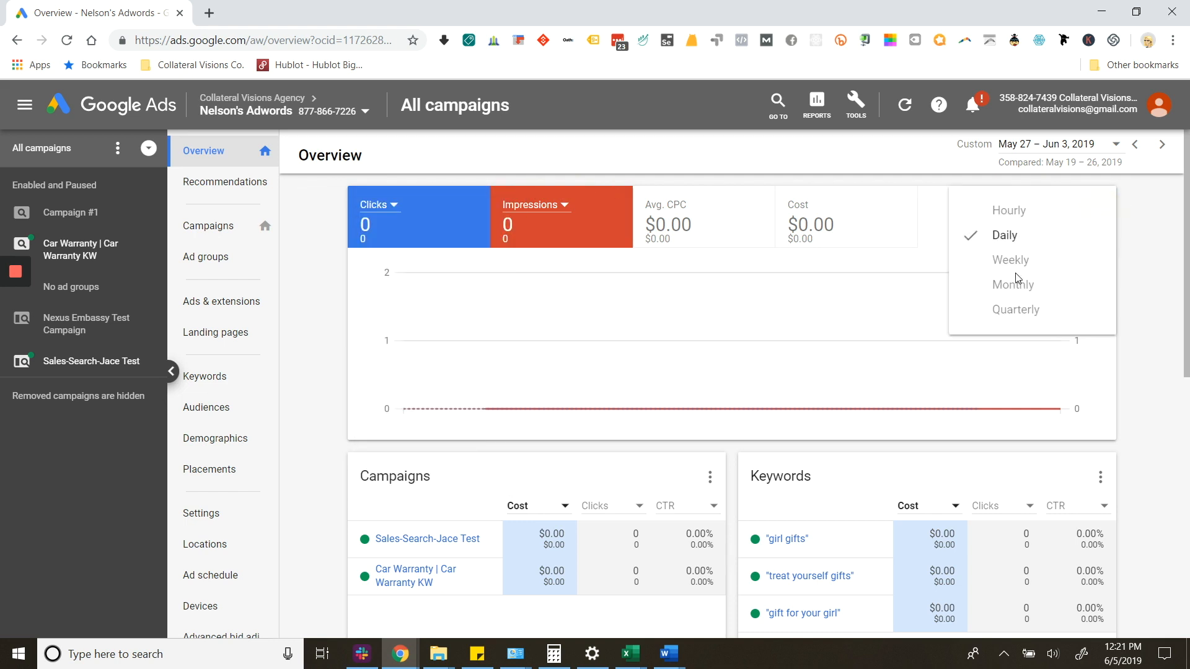
left_click(723, 185)
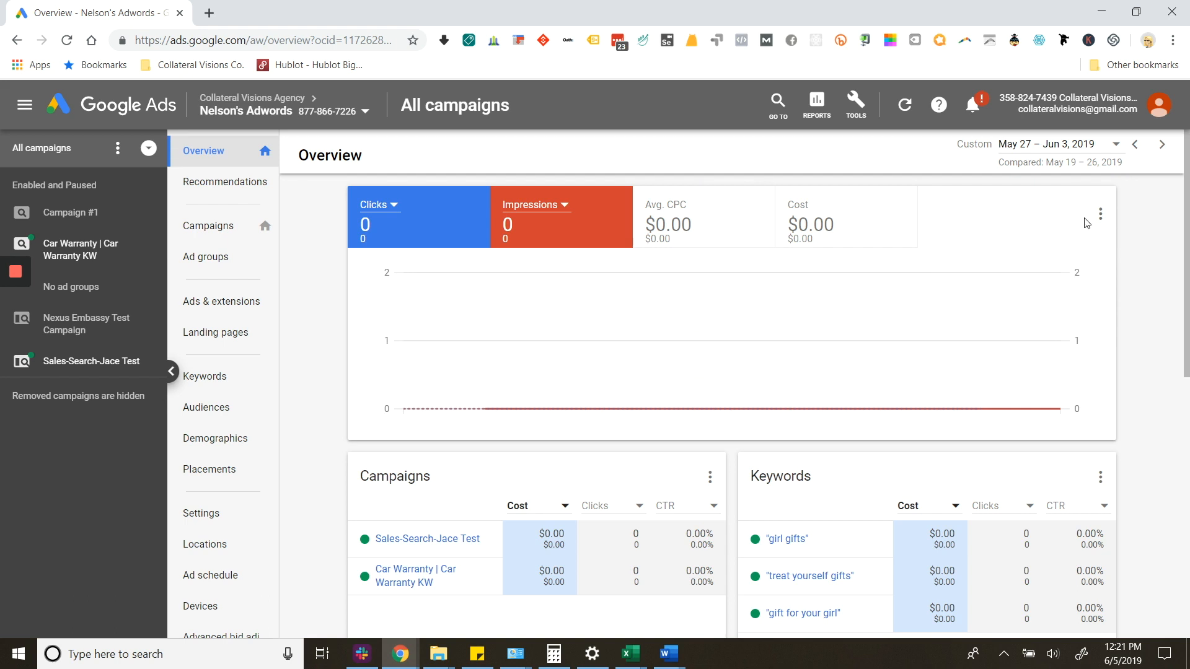
Toggle the overview date range's Compare option off and back on, and cancel the date range changes.
left_click(1116, 148)
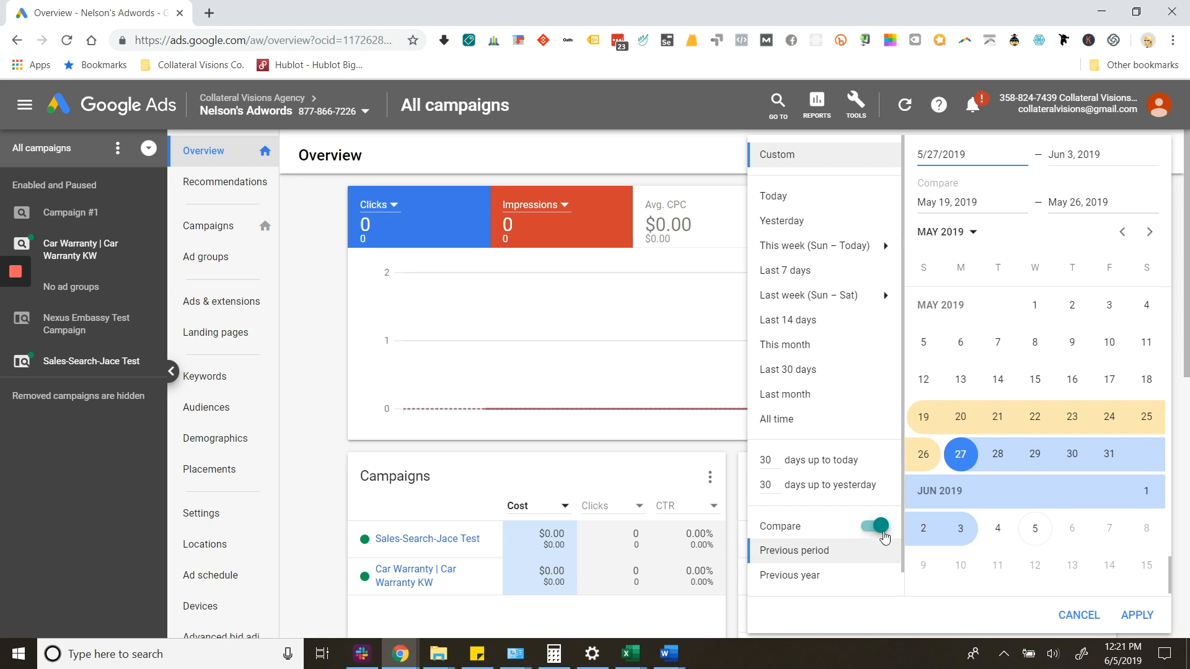
left_click(875, 527)
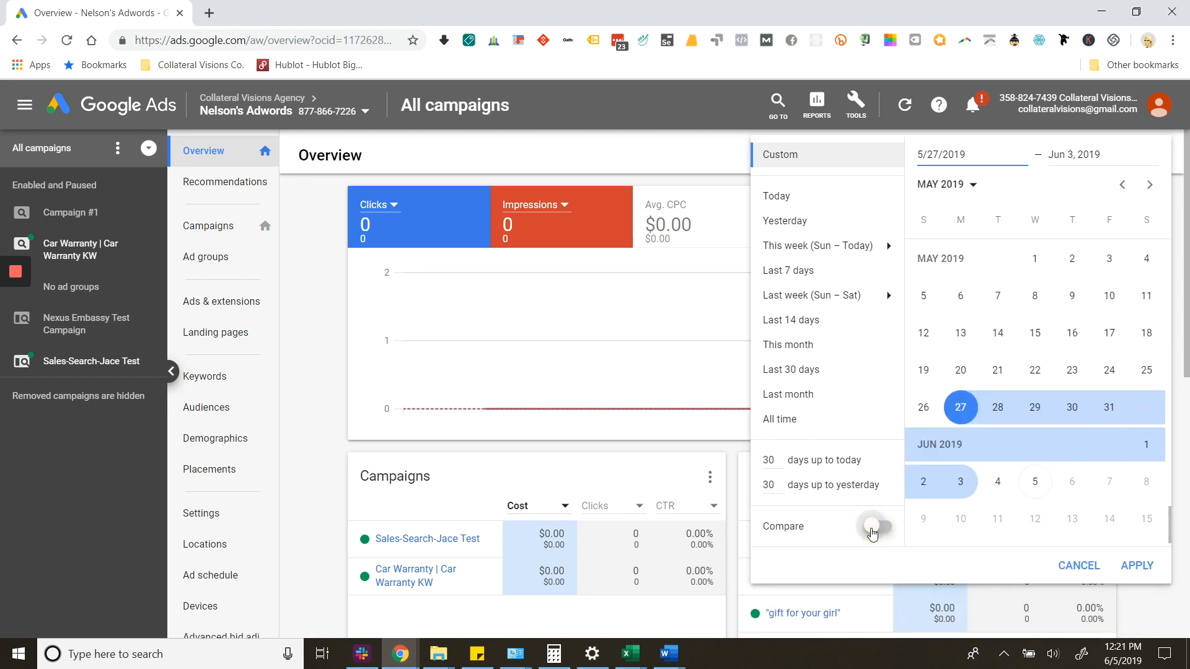
left_click(876, 530)
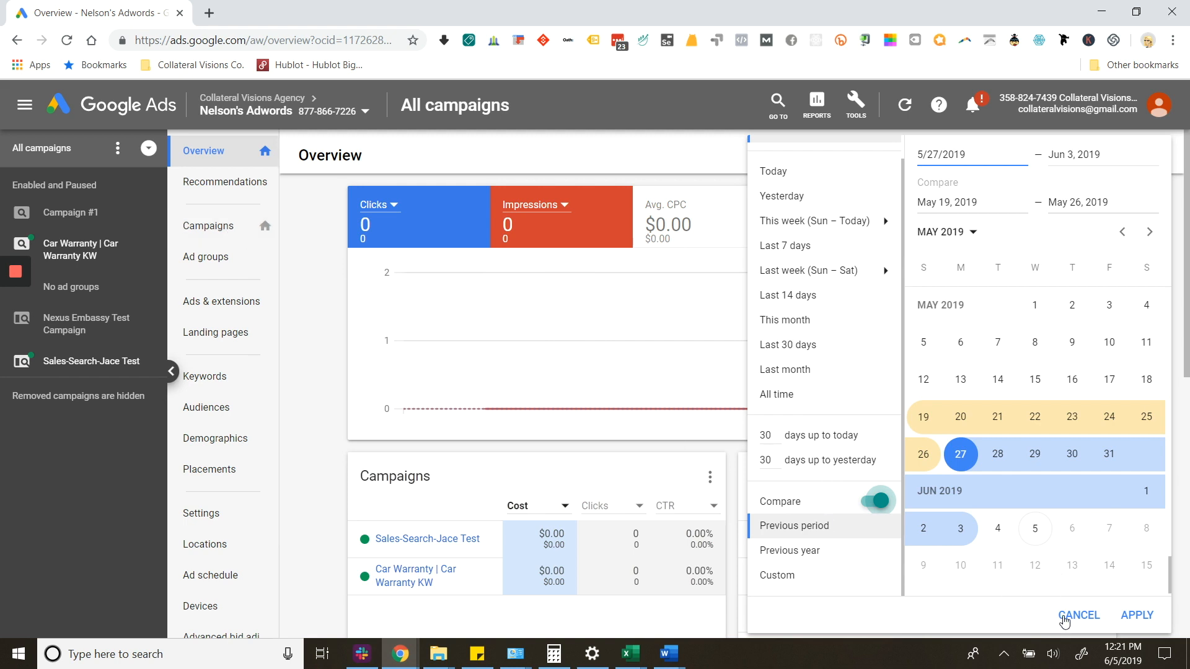
left_click(1066, 617)
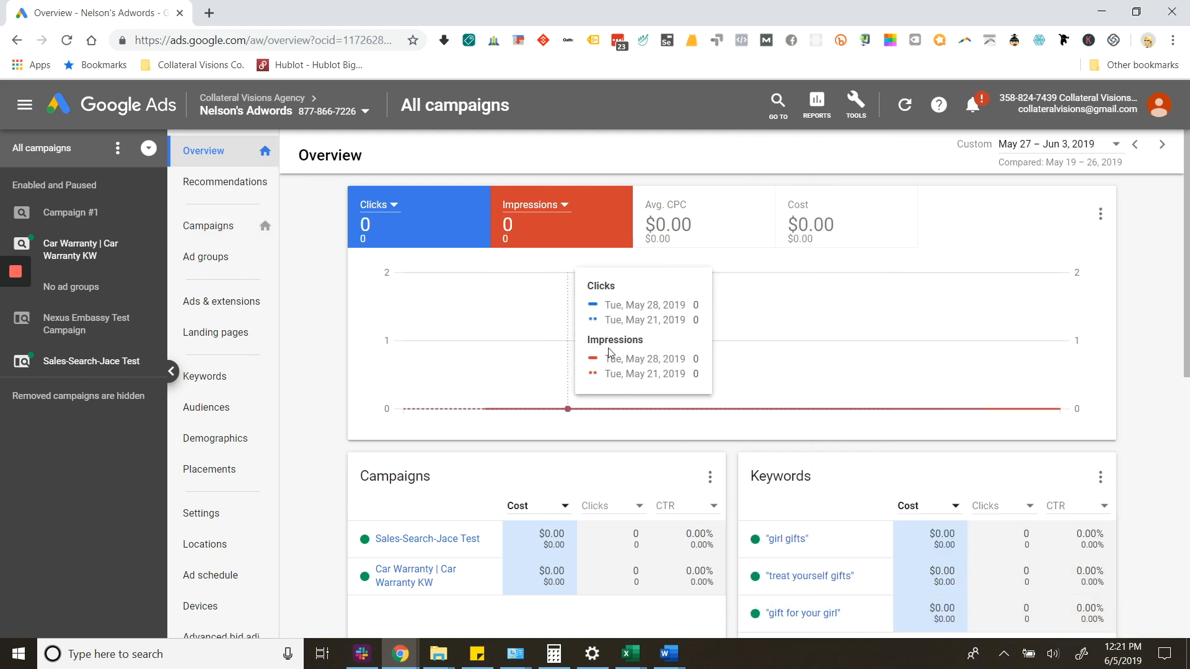
Examine the overview's Campaigns, Keywords and Landing pages cards and open the Recommendations page.
scroll(610, 353, "down", 5)
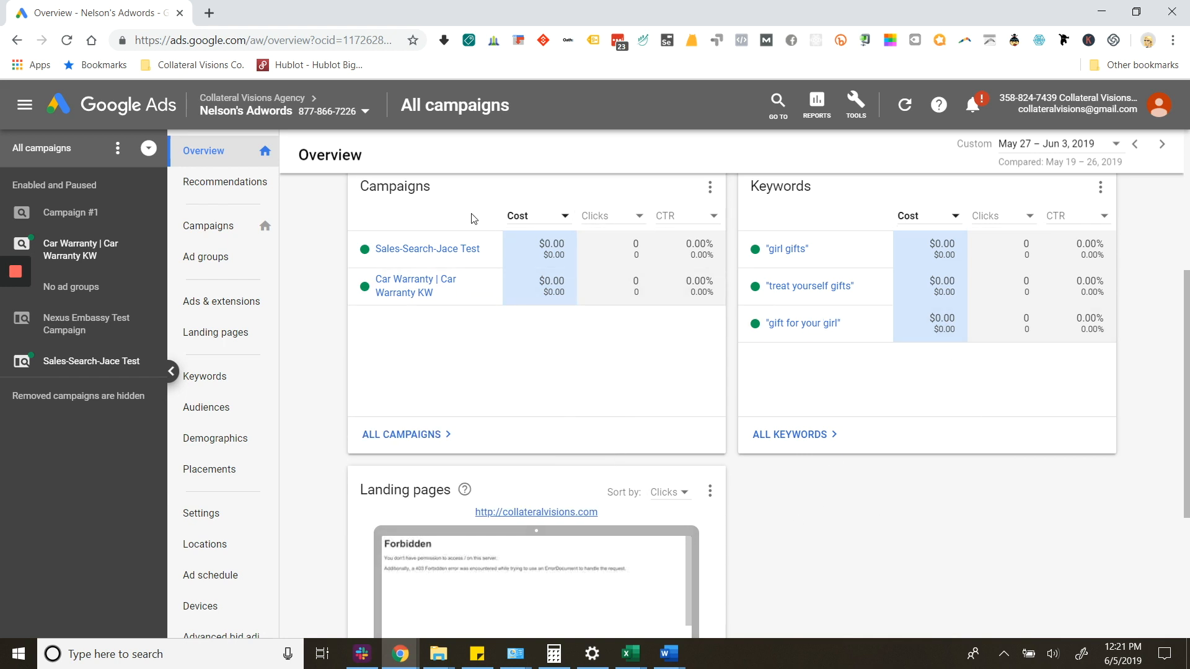
scroll(557, 494, "down", 2)
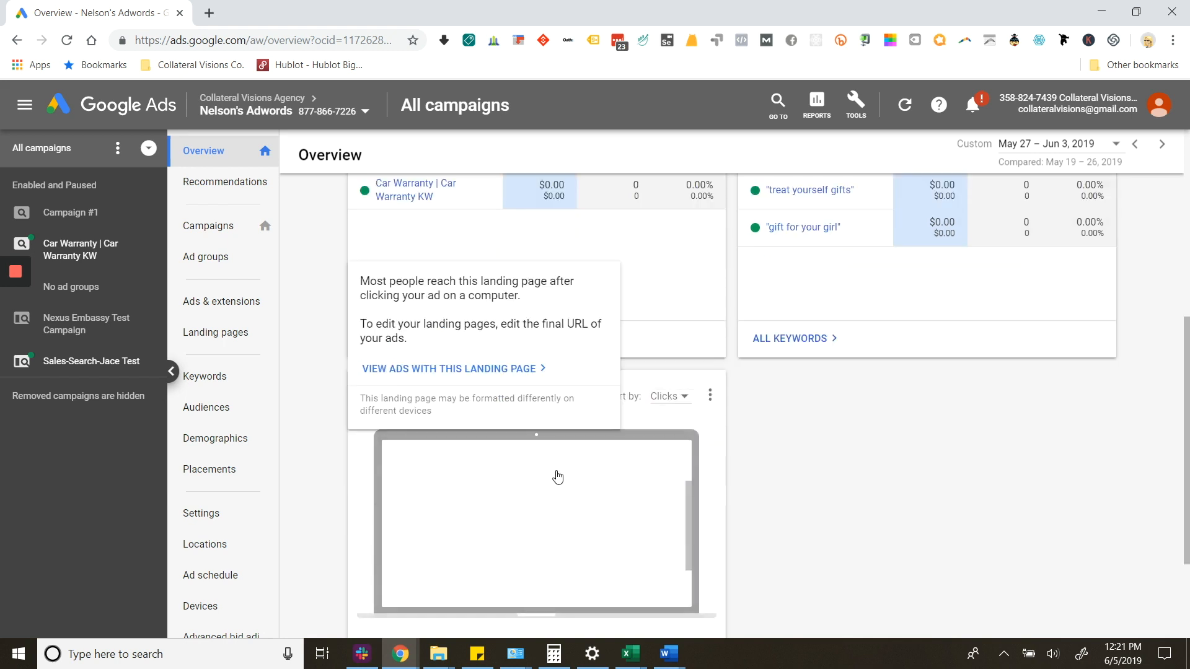
scroll(619, 452, "up", 5)
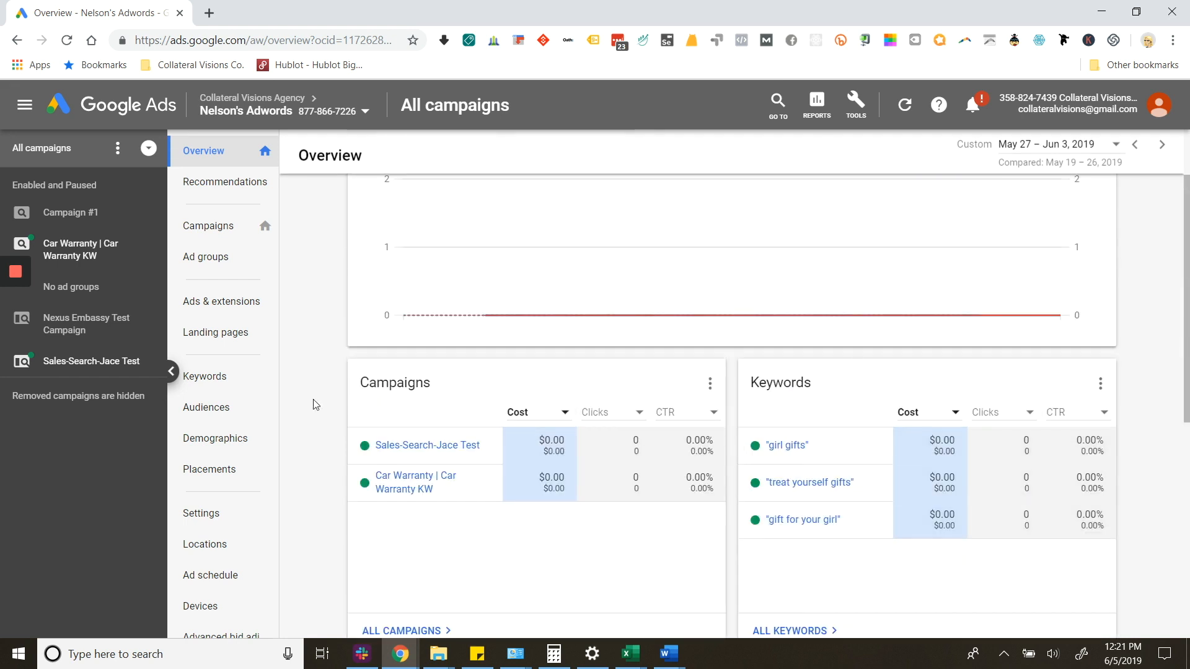
left_click(221, 183)
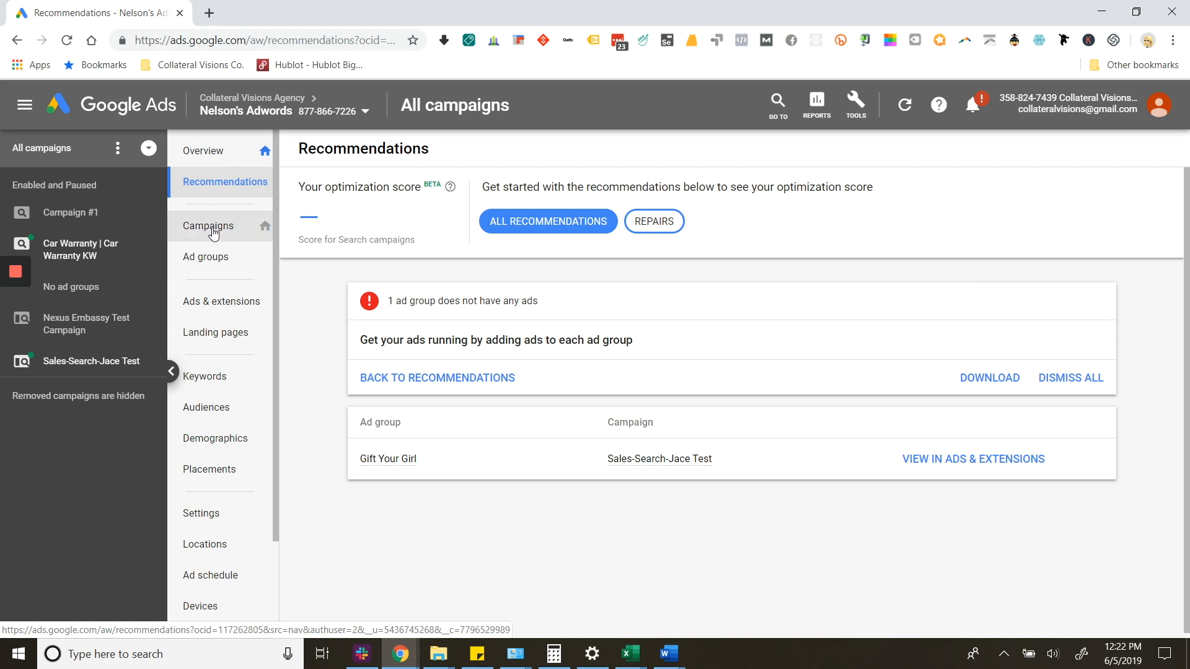
Open the "Car Warranty | Car Warranty KW" campaign's ad groups from the campaigns table and return to all campaigns.
left_click(213, 233)
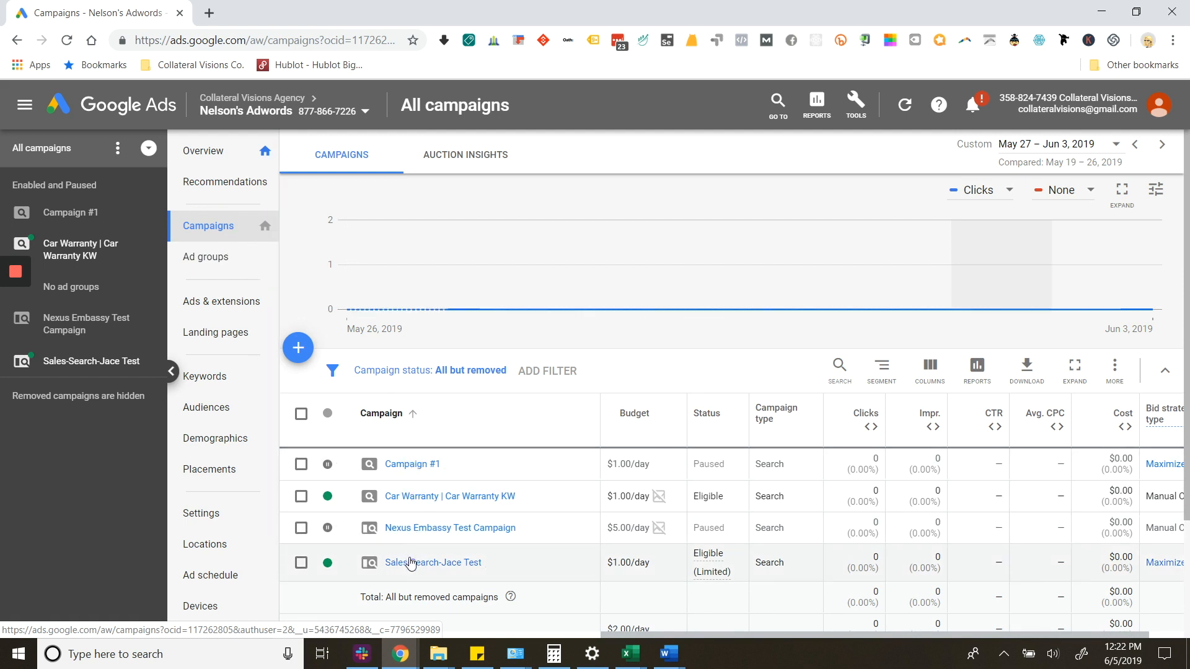
left_click(409, 497)
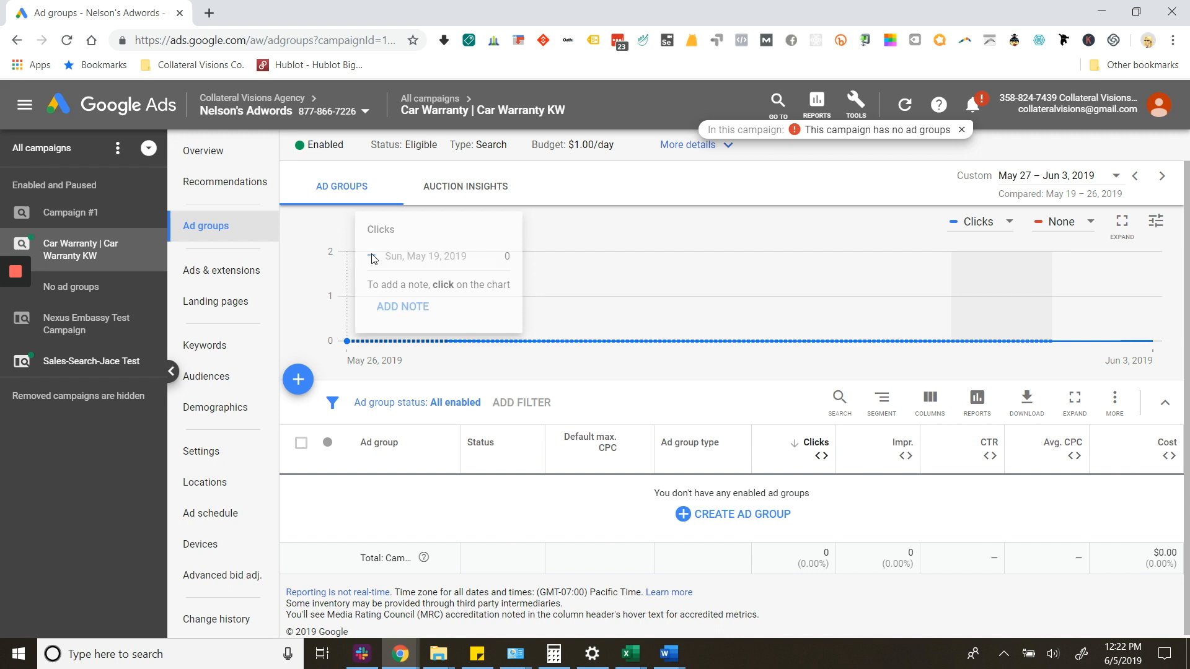
left_click(47, 150)
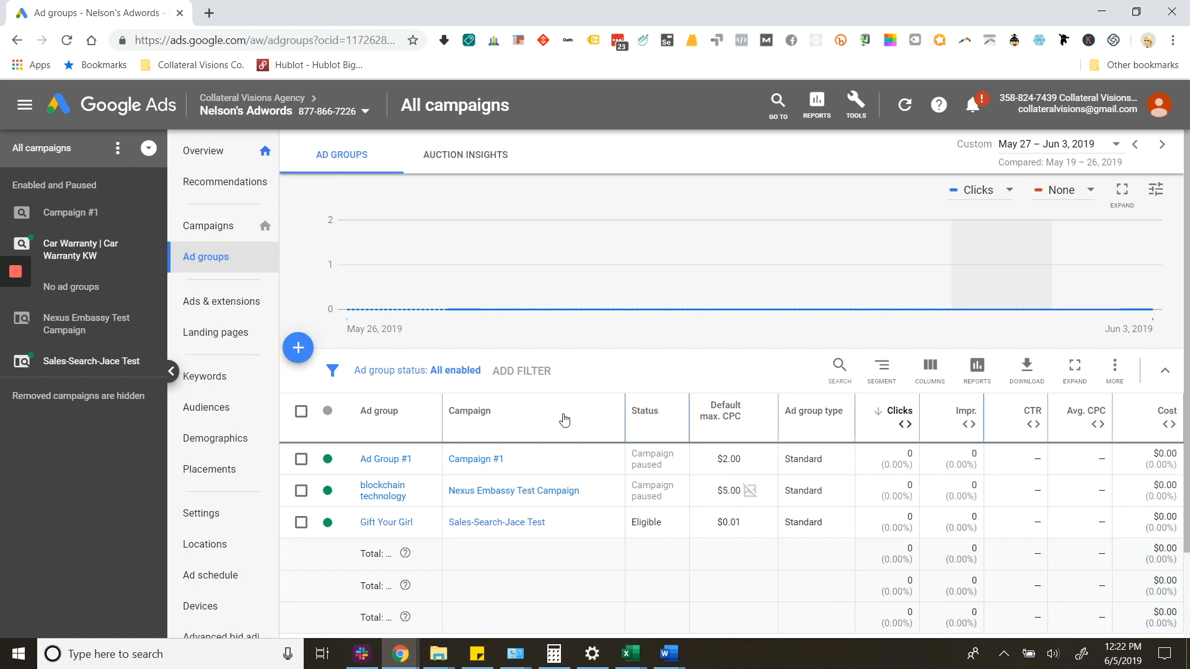
View the Auction insights report for all campaigns and return to the campaigns table.
left_click(223, 218)
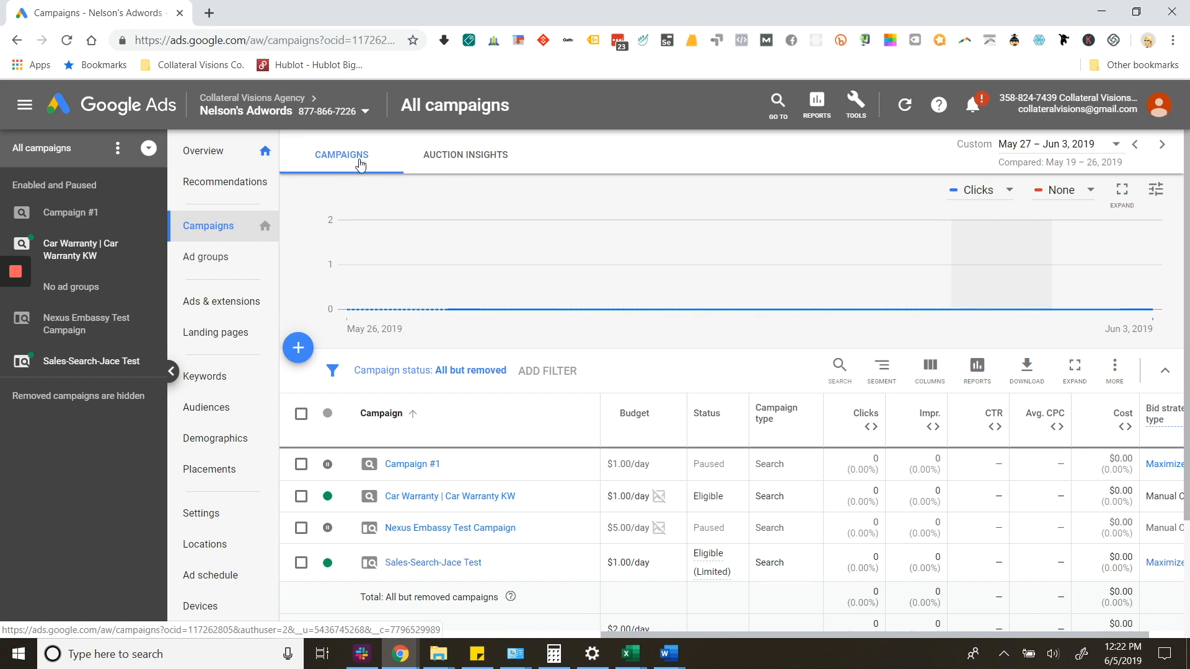
left_click(456, 163)
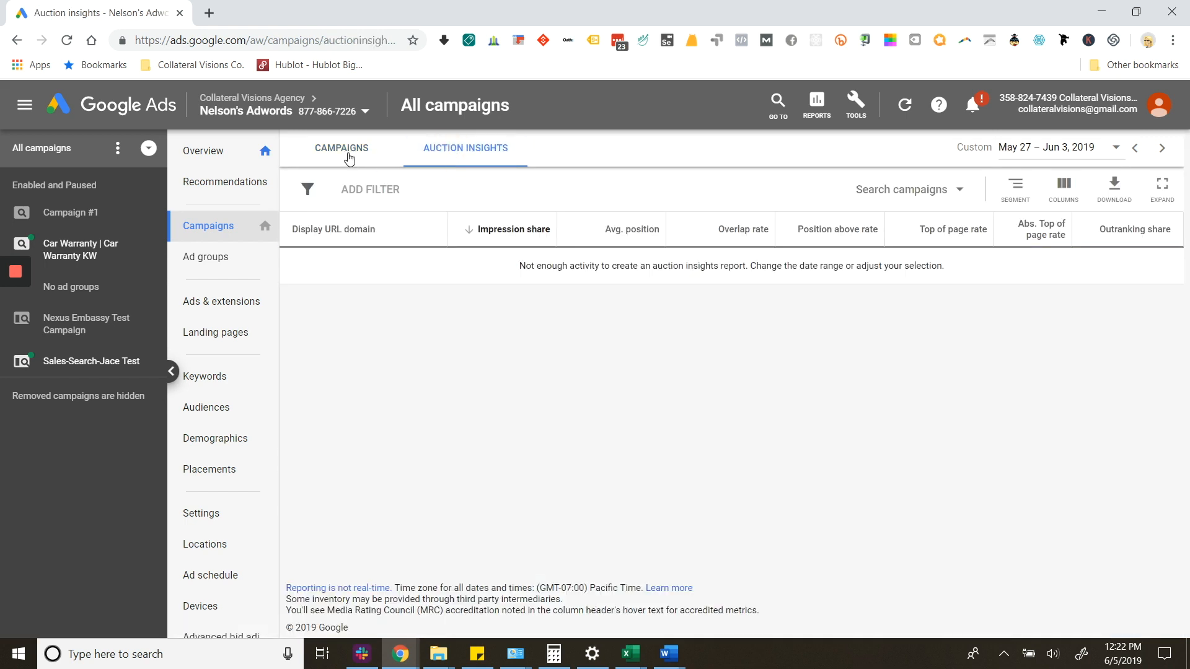
left_click(347, 156)
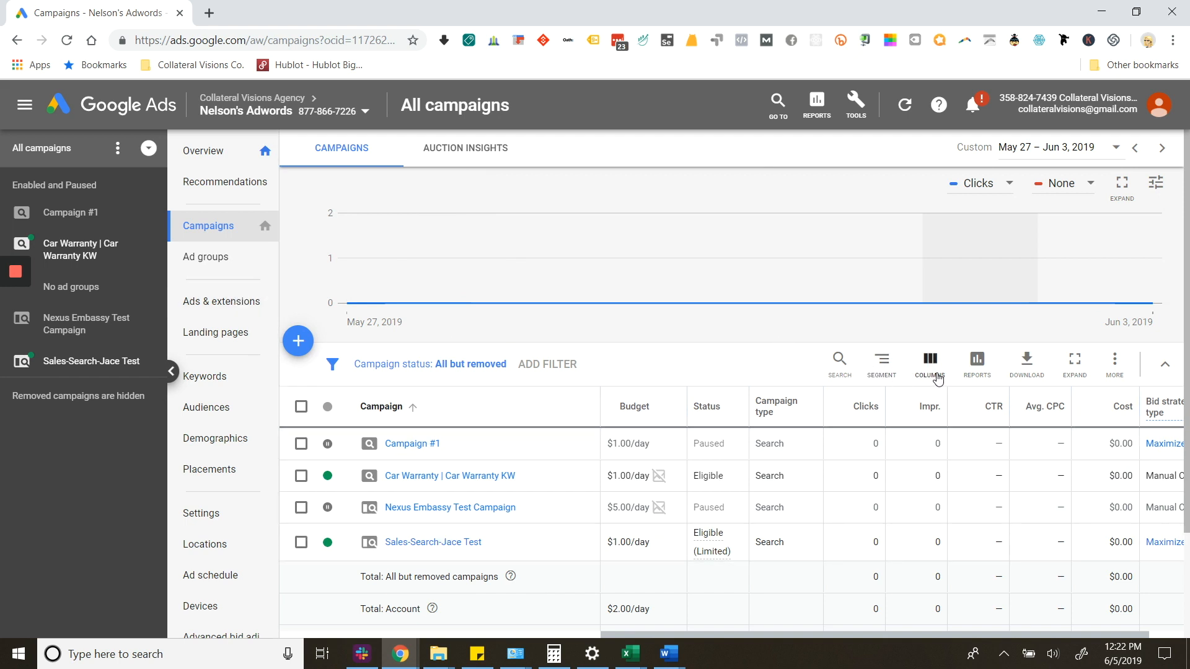
Browse the account's Ad groups, Ads & extensions, Landing pages, Keywords, Audiences and Placements pages, and return to the campaigns table.
left_click(208, 240)
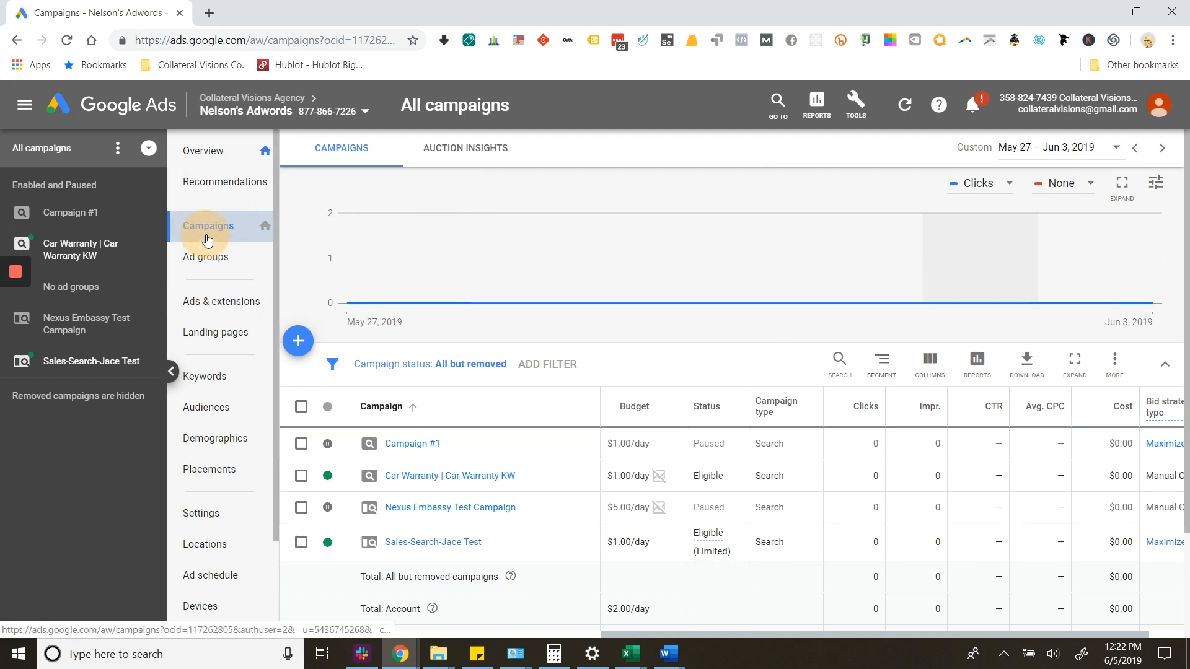
left_click(214, 257)
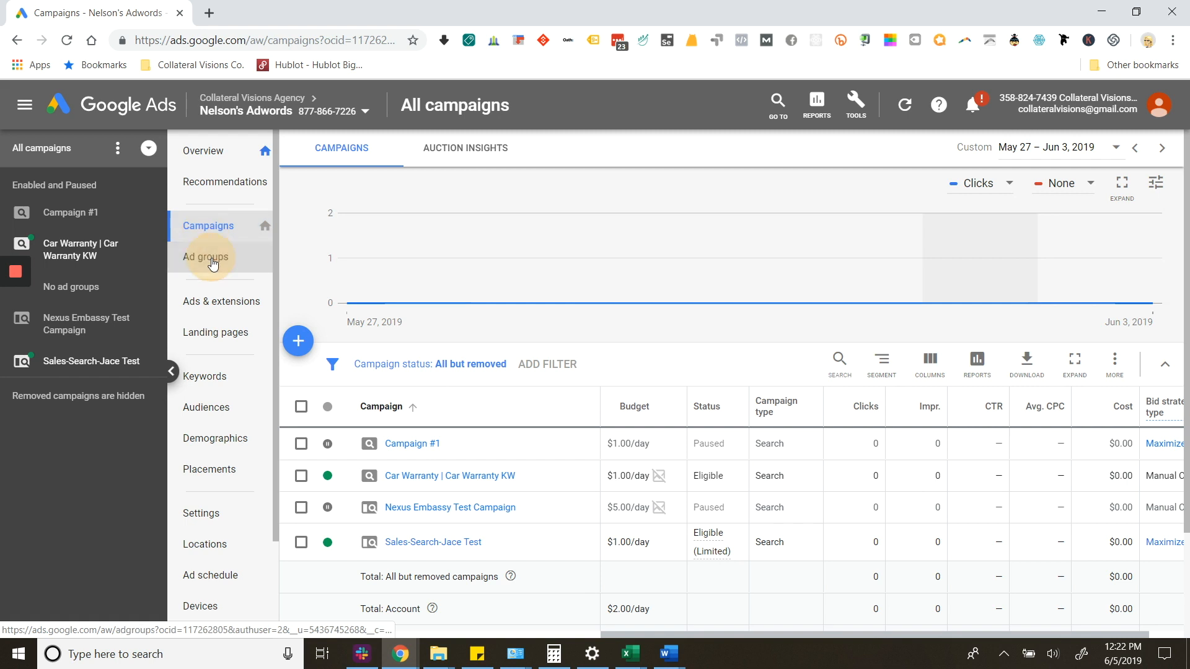
left_click(218, 313)
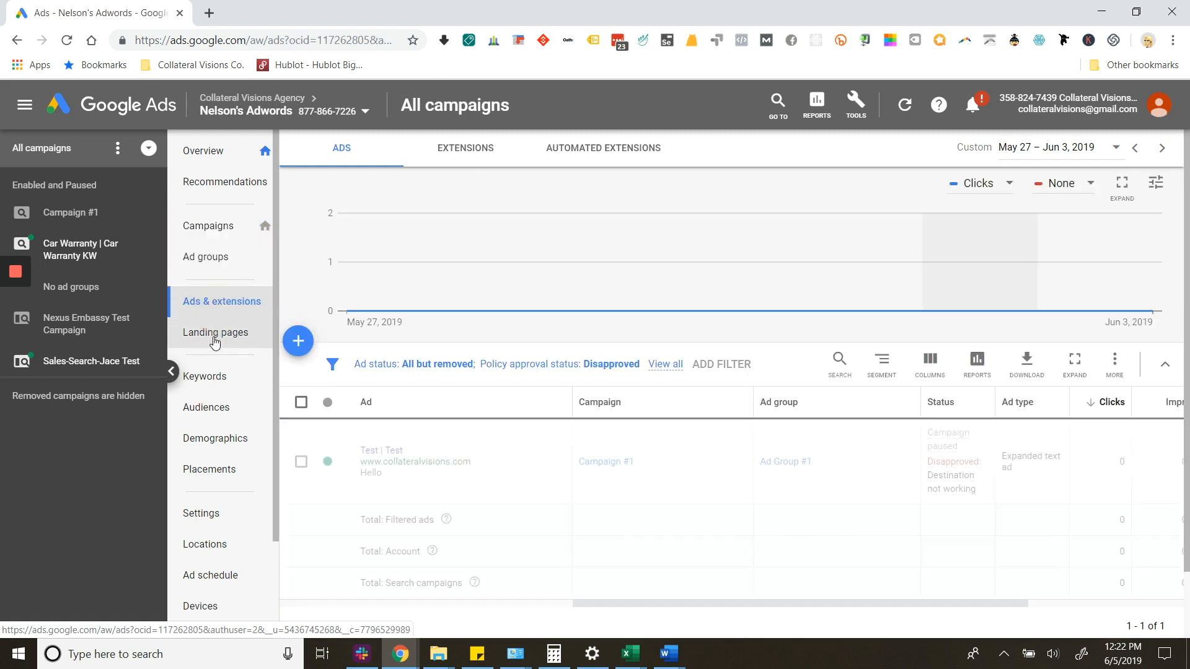
left_click(214, 336)
left_click(211, 378)
left_click(213, 409)
left_click(214, 472)
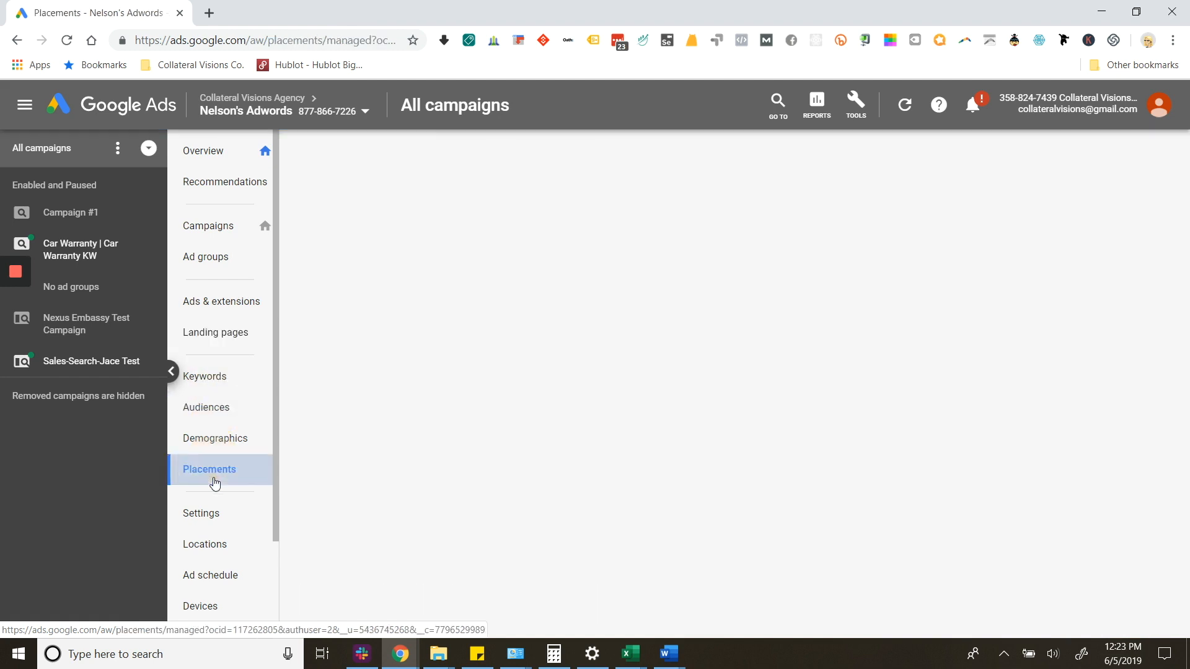
left_click(215, 237)
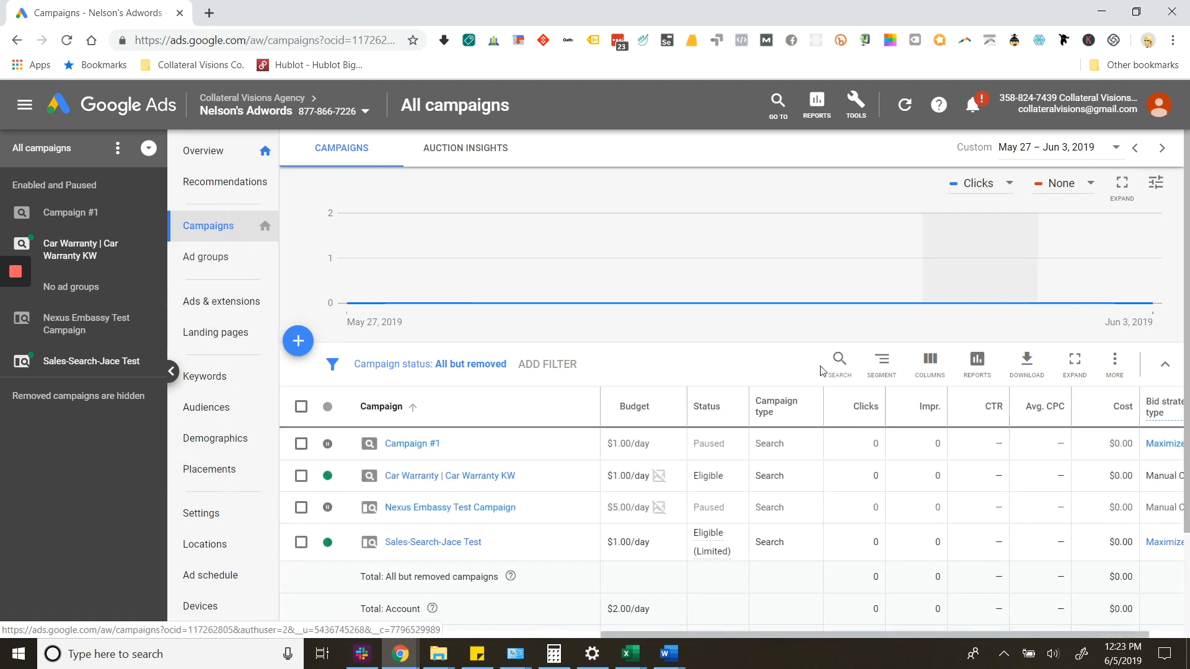
View the campaign search and the Time segment options, and segment the campaigns table by Click type.
left_click(844, 374)
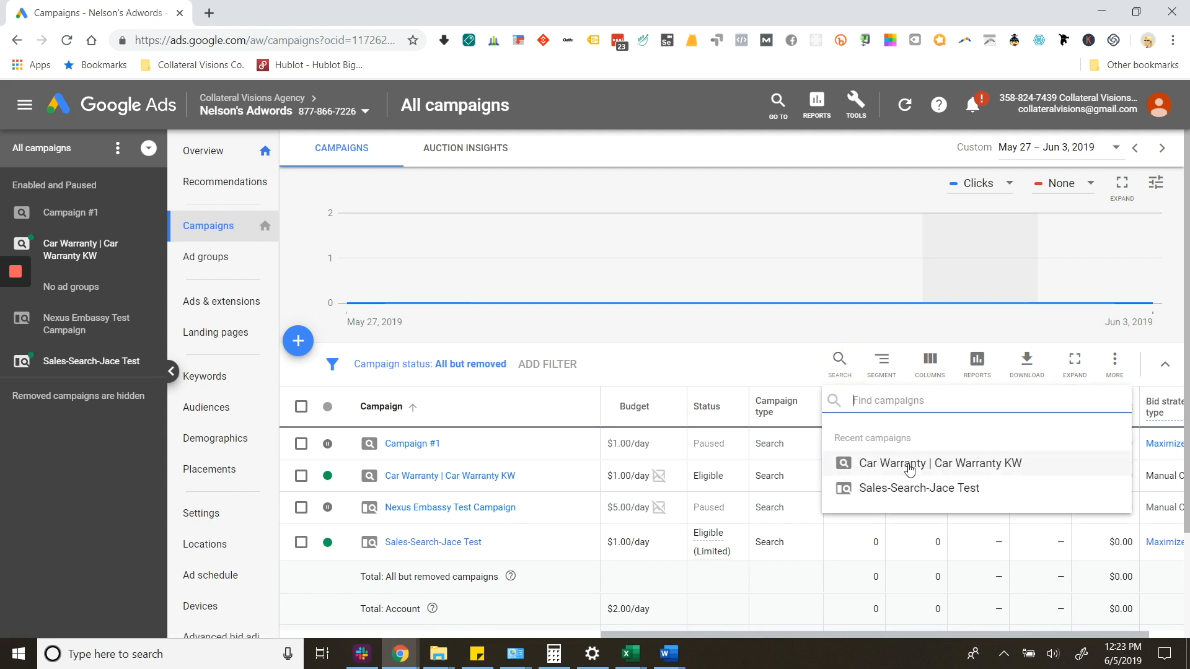
left_click(878, 362)
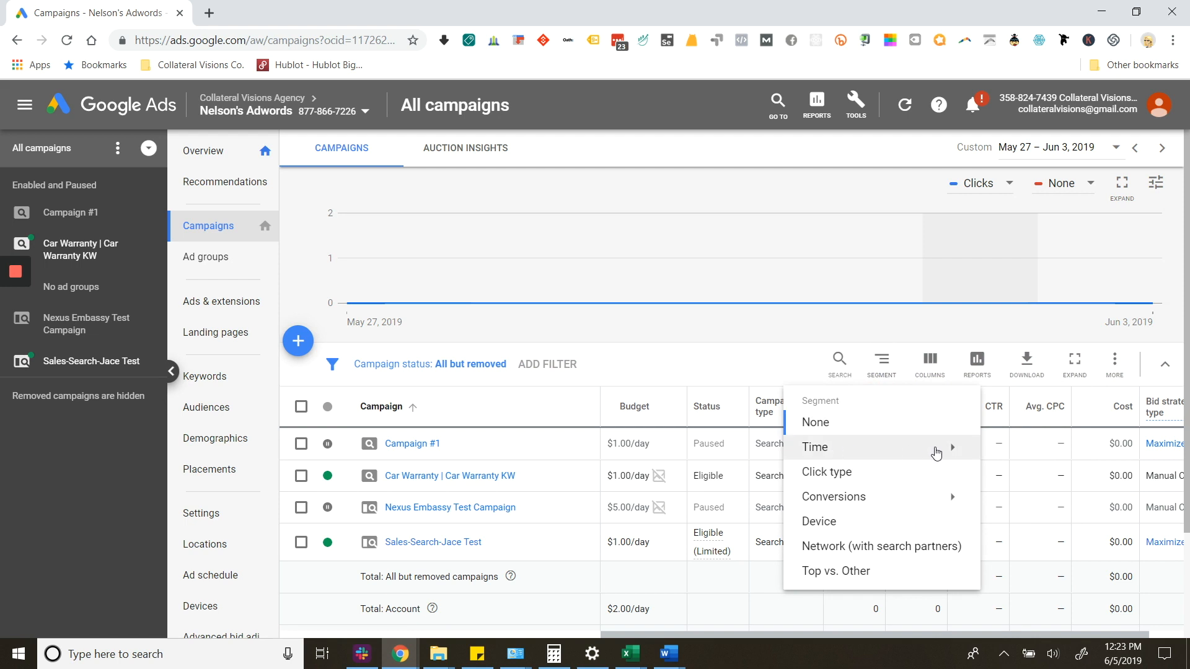
left_click(936, 453)
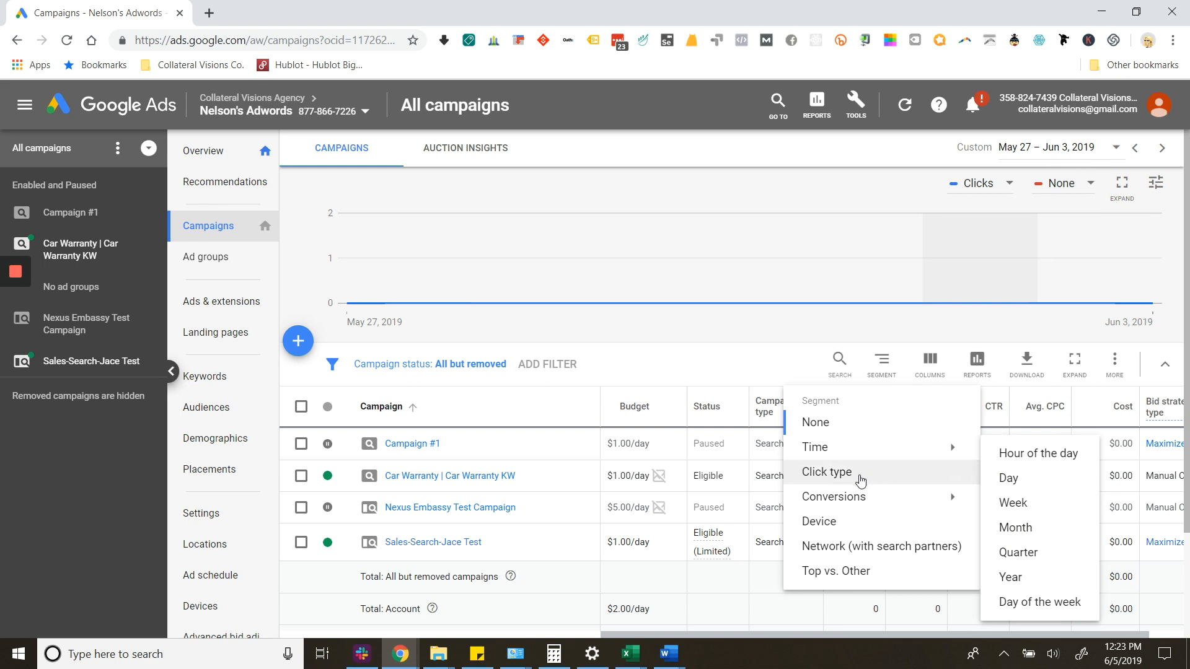
left_click(831, 474)
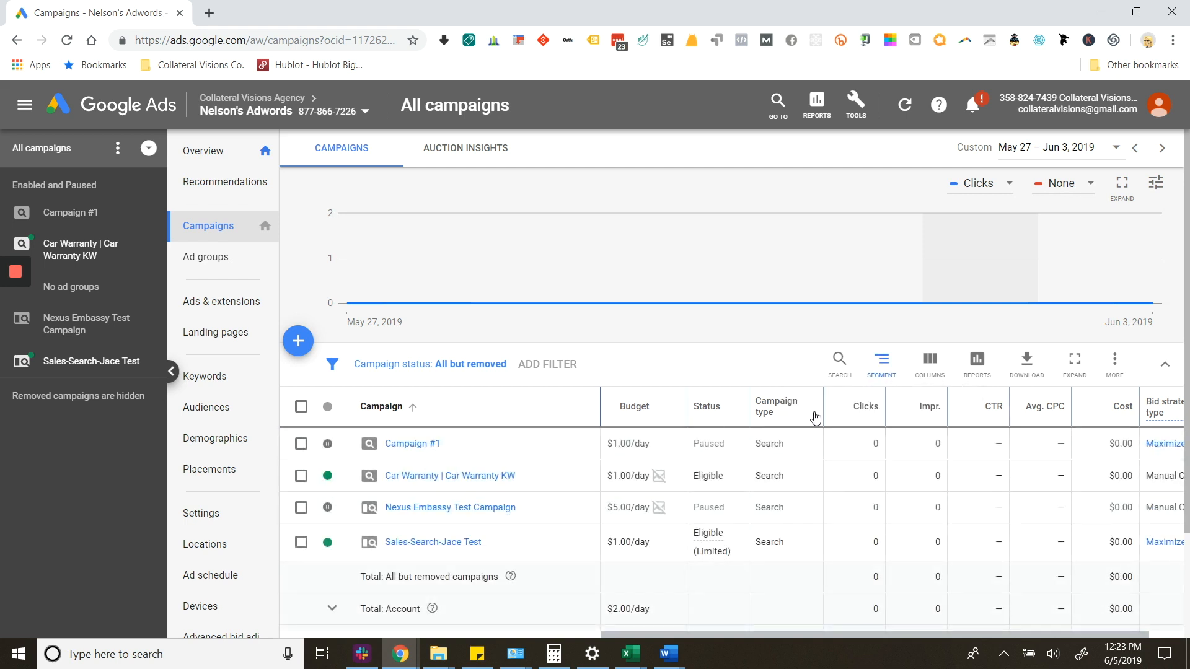
View the Conversions segment options and segment the campaigns table by Network (with search partners).
left_click(887, 366)
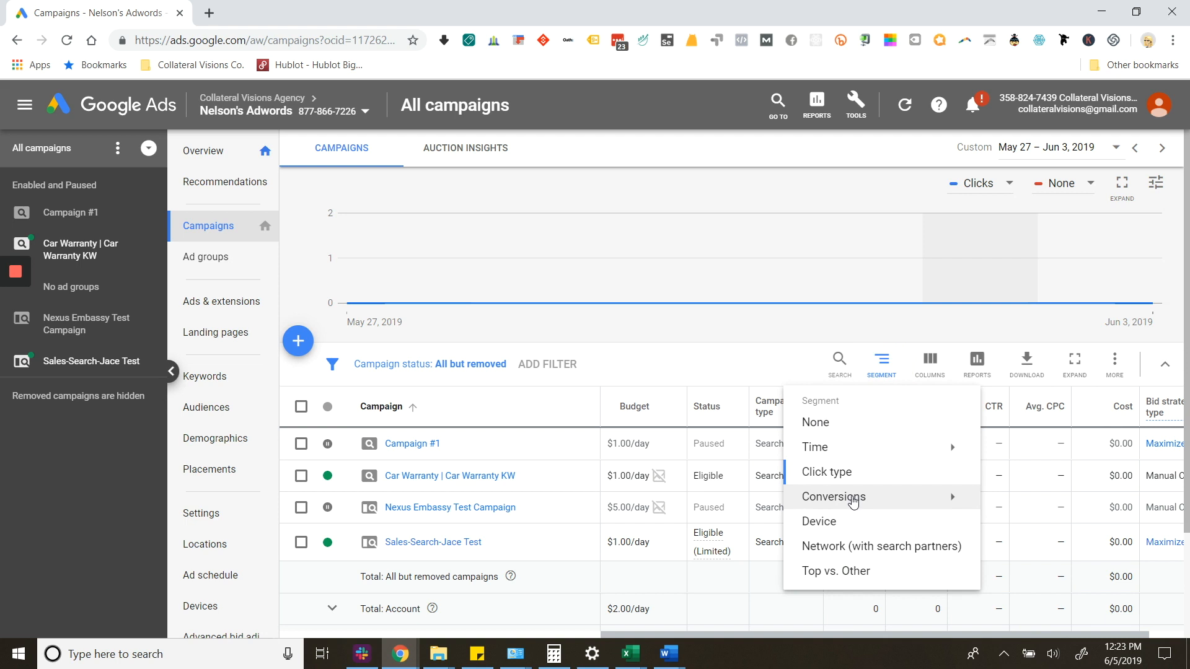
left_click(880, 364)
left_click(881, 364)
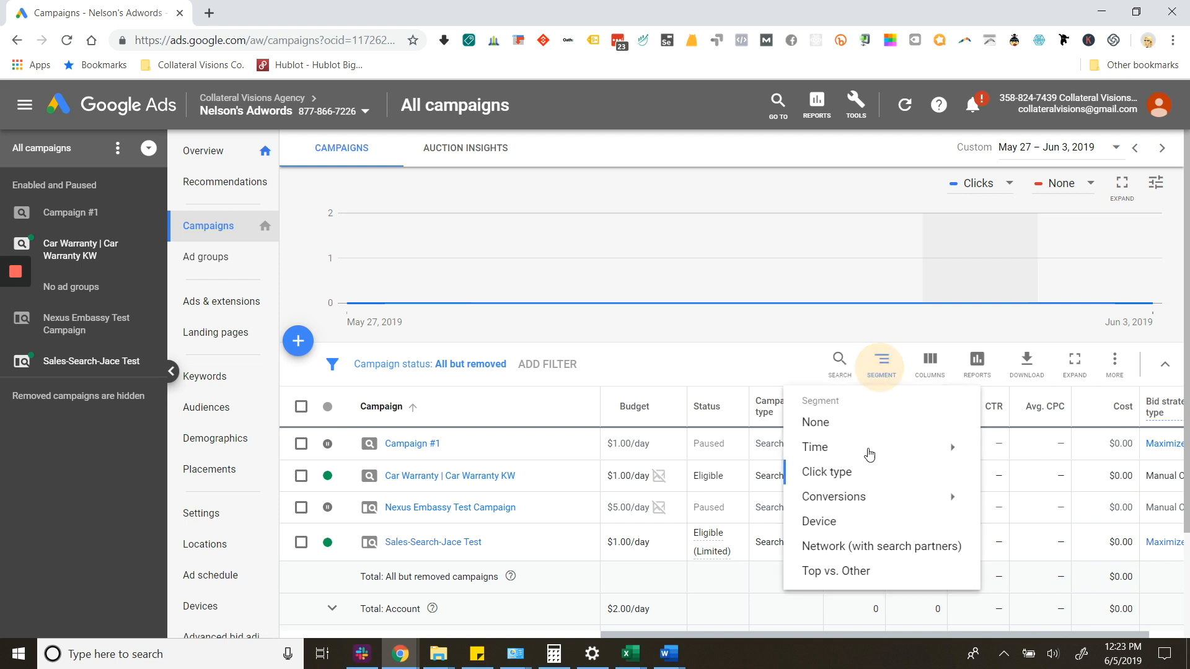
left_click(946, 499)
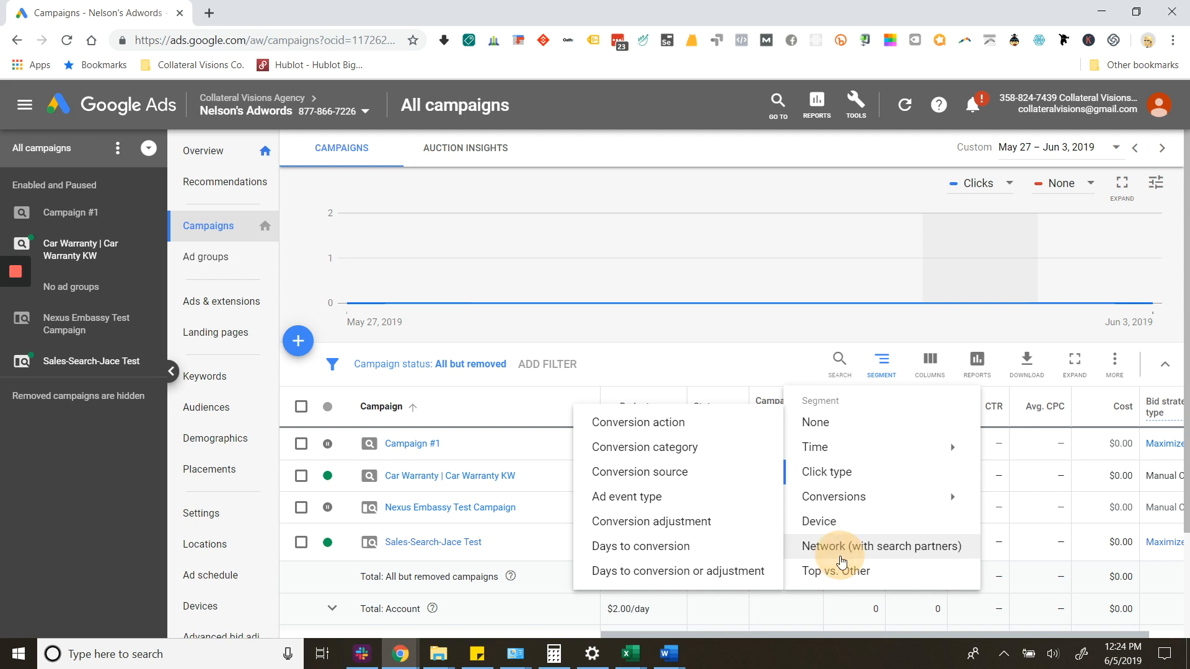
left_click(841, 554)
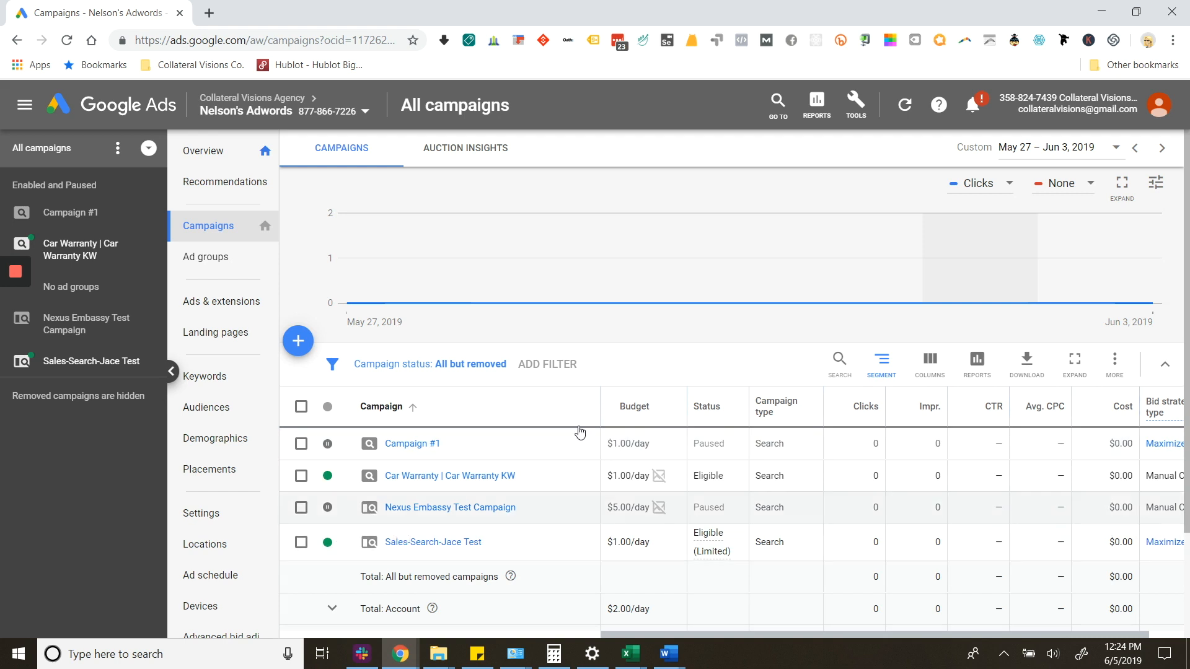
Segment the campaigns table by Top vs. Other and examine the segment rows under each campaign.
left_click(882, 367)
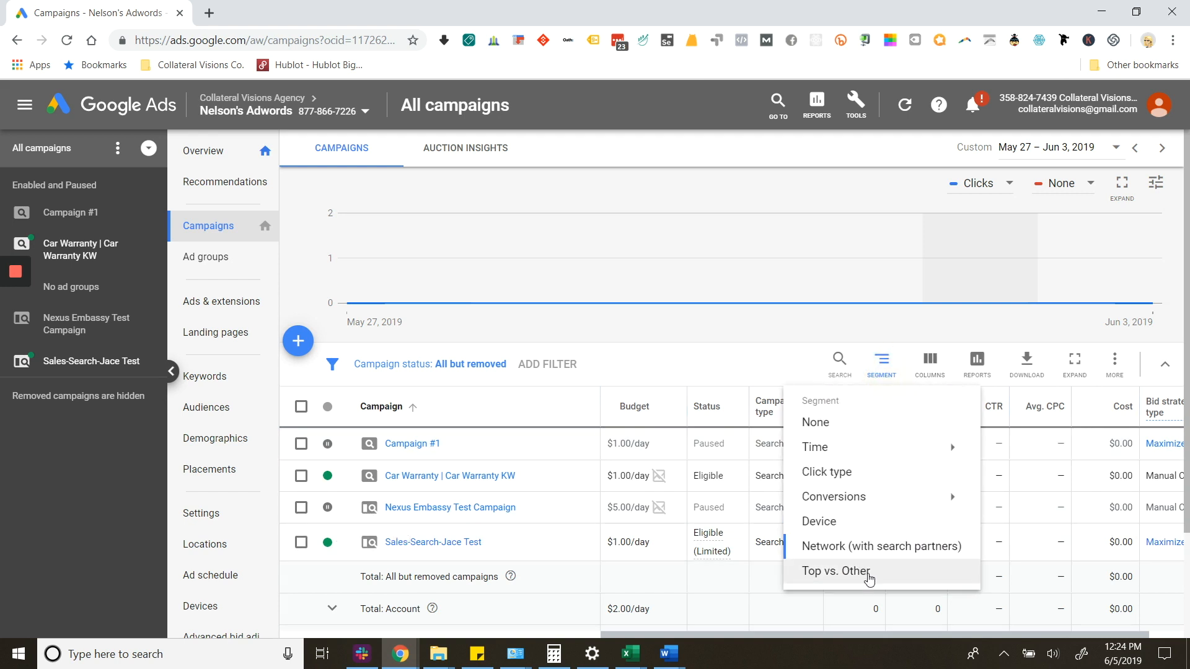
left_click(854, 573)
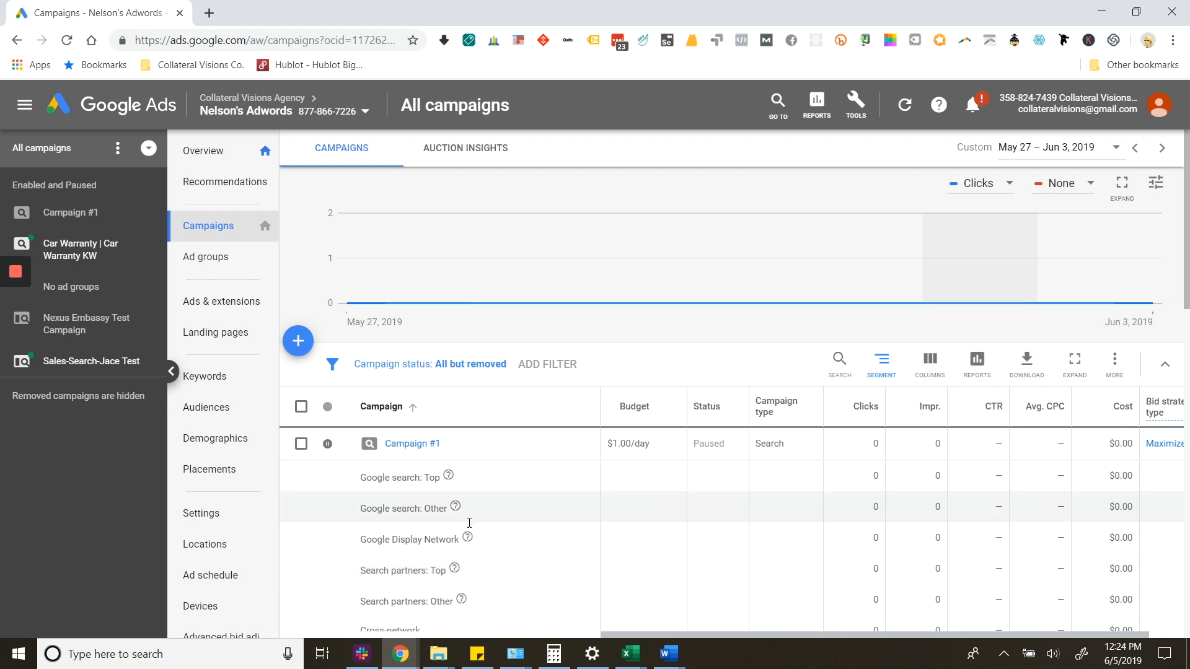
scroll(450, 456, "down", 3)
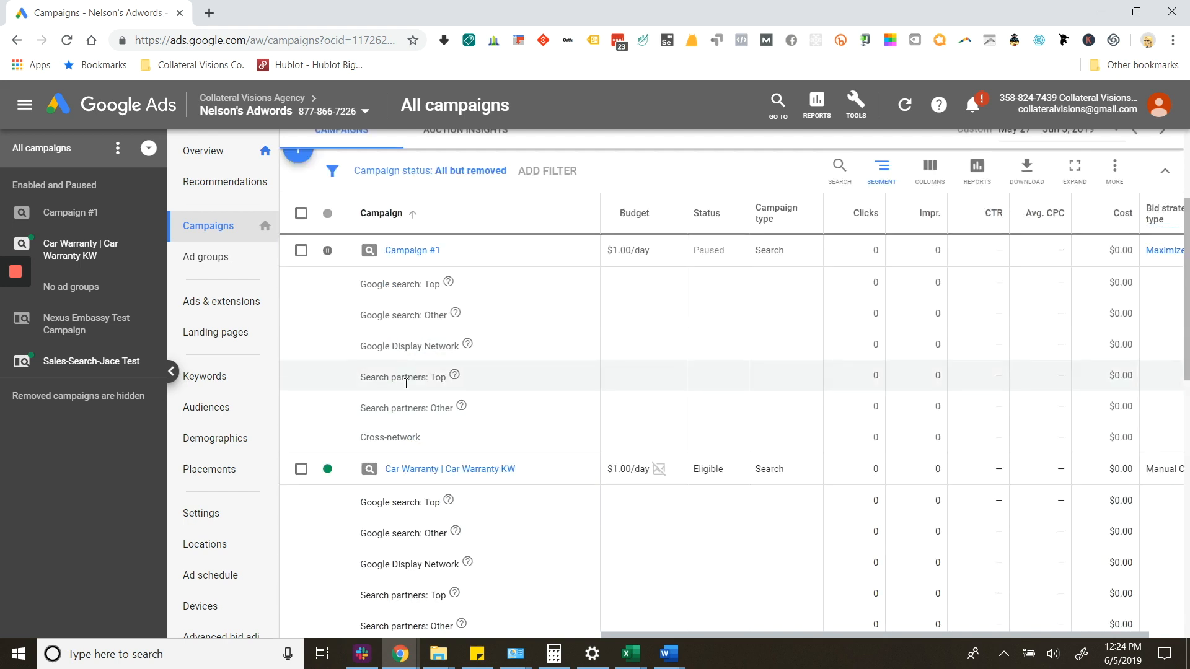
scroll(489, 441, "up", 3)
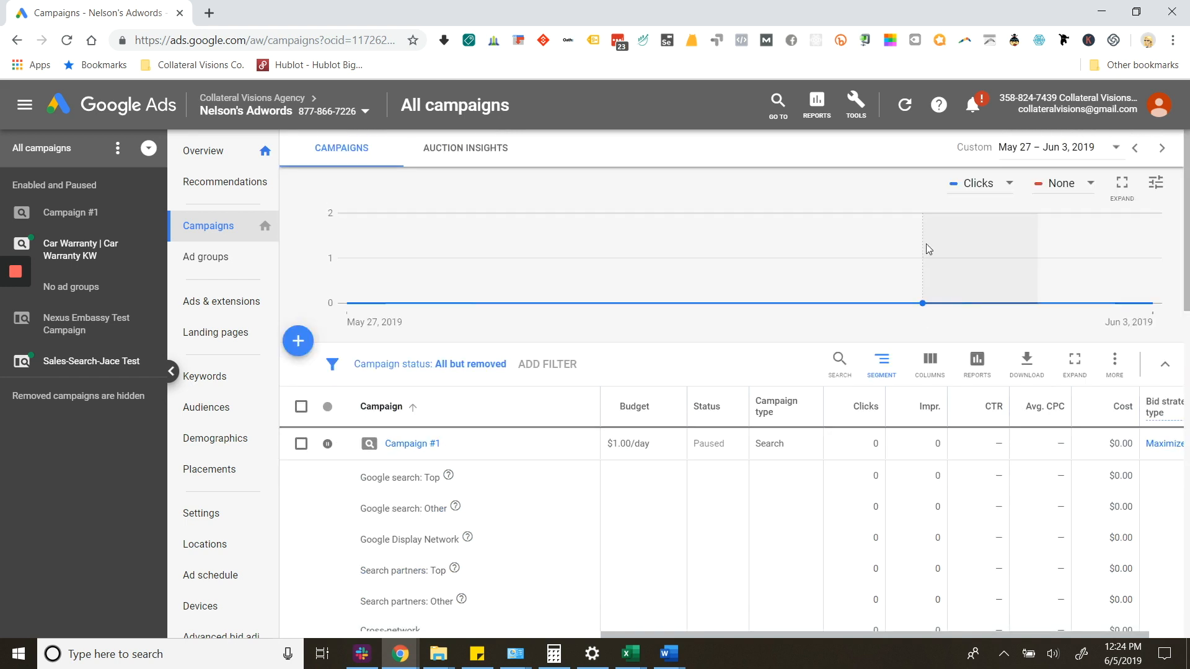
Open the column editor for the campaigns table and review its column categories and the currently selected columns.
left_click(924, 375)
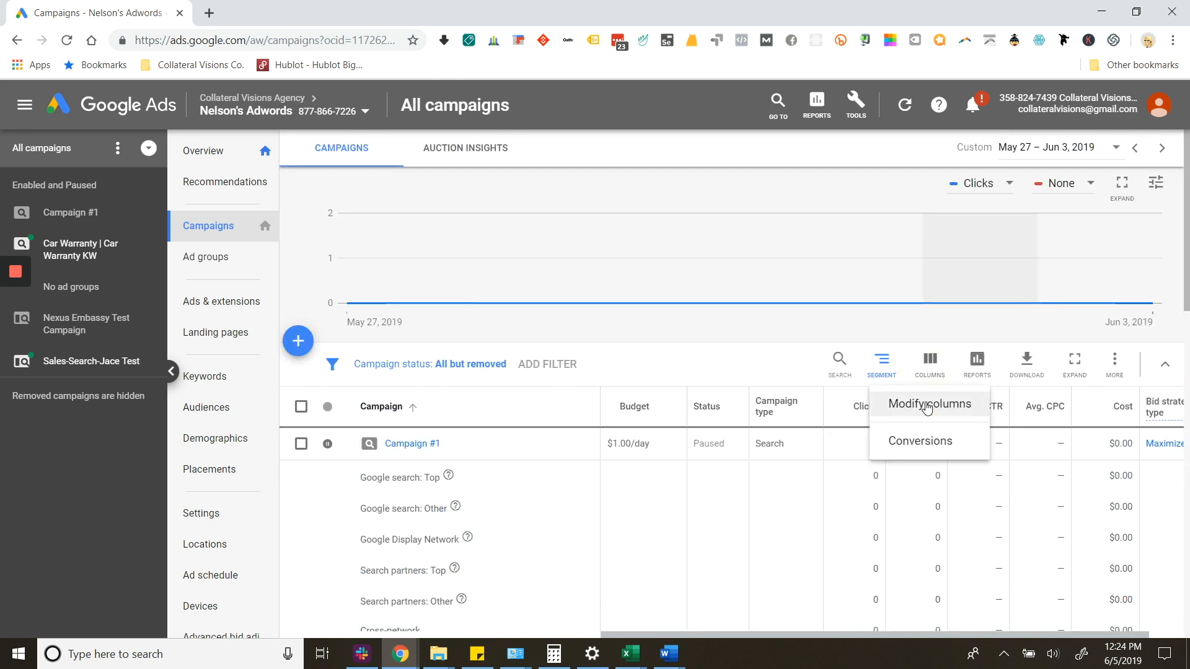
left_click(929, 404)
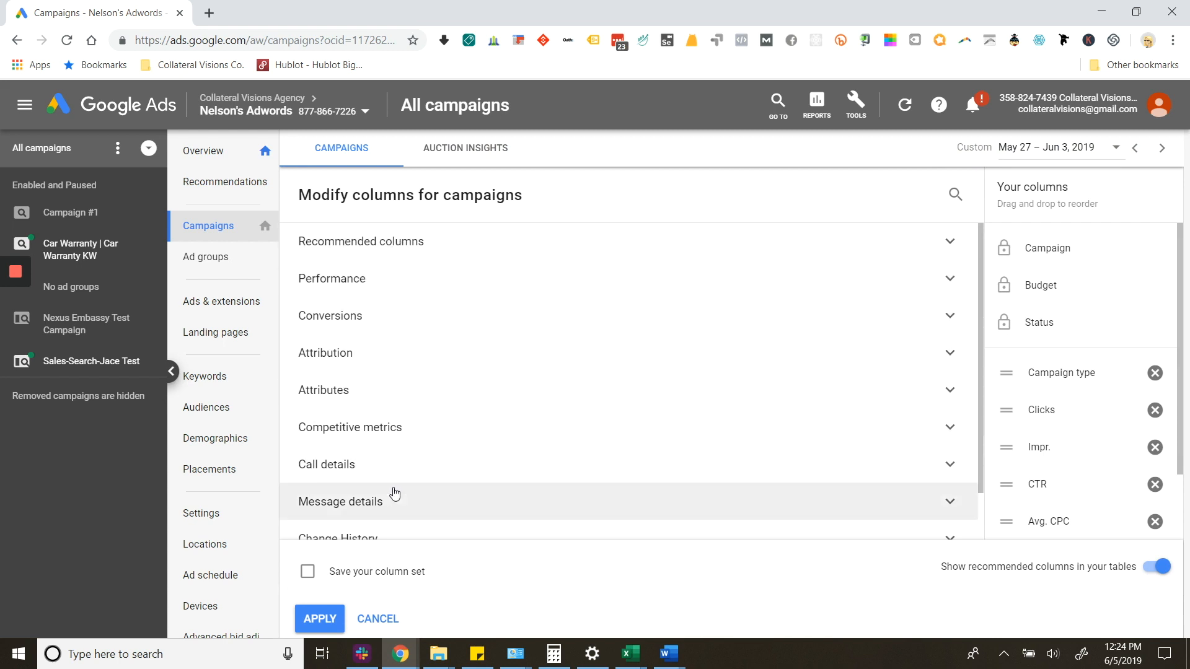
scroll(393, 491, "down", 1)
scroll(393, 486, "up", 1)
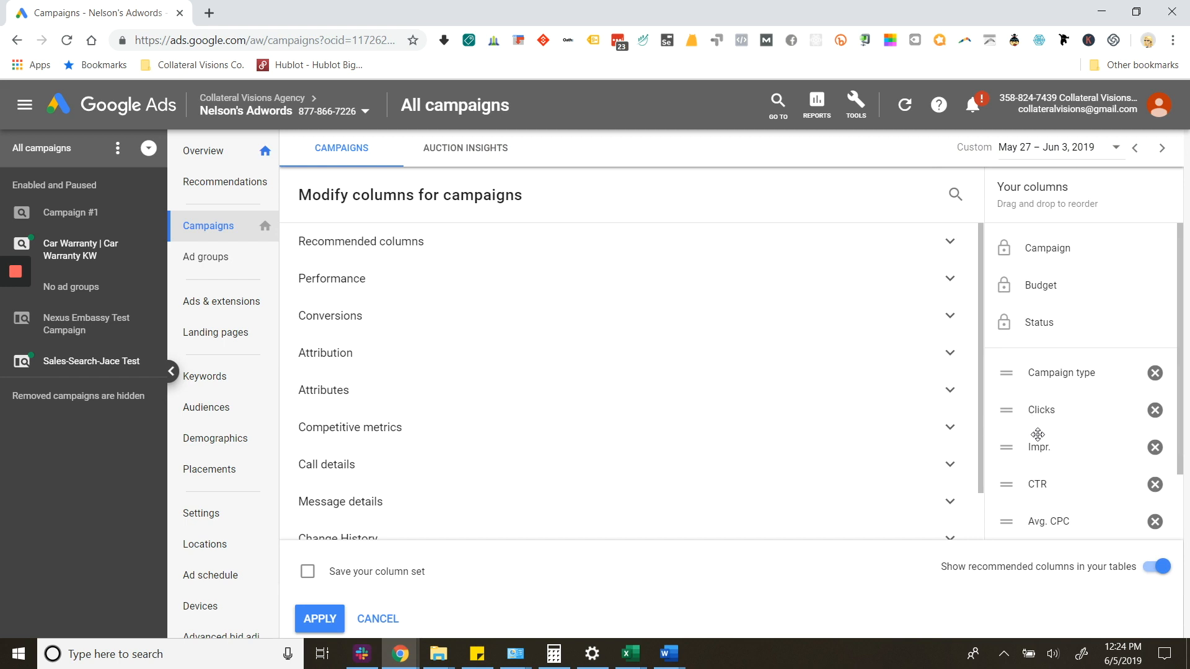
scroll(528, 513, "down", 1)
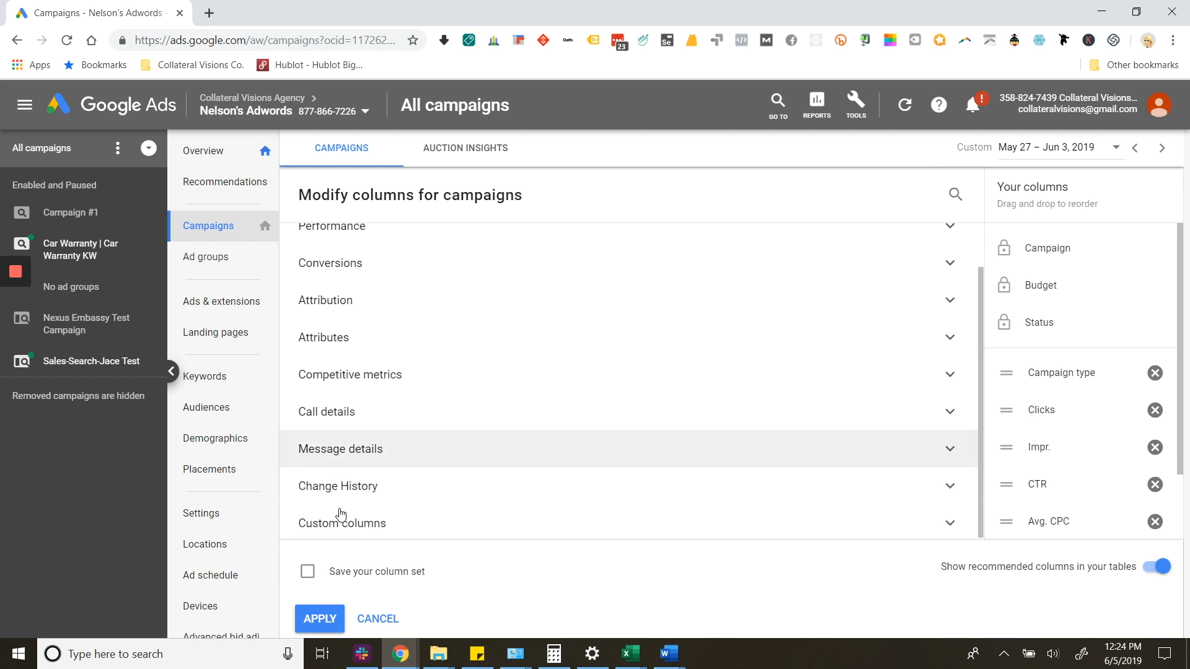
scroll(386, 498, "up", 1)
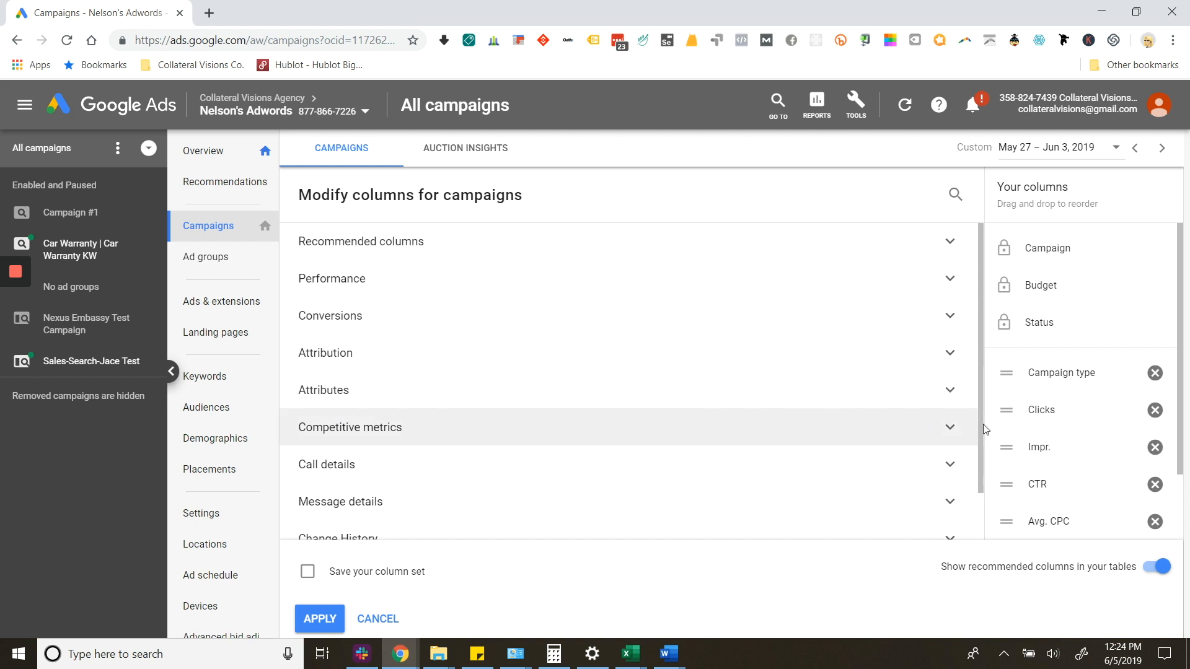
scroll(1042, 452, "down", 2)
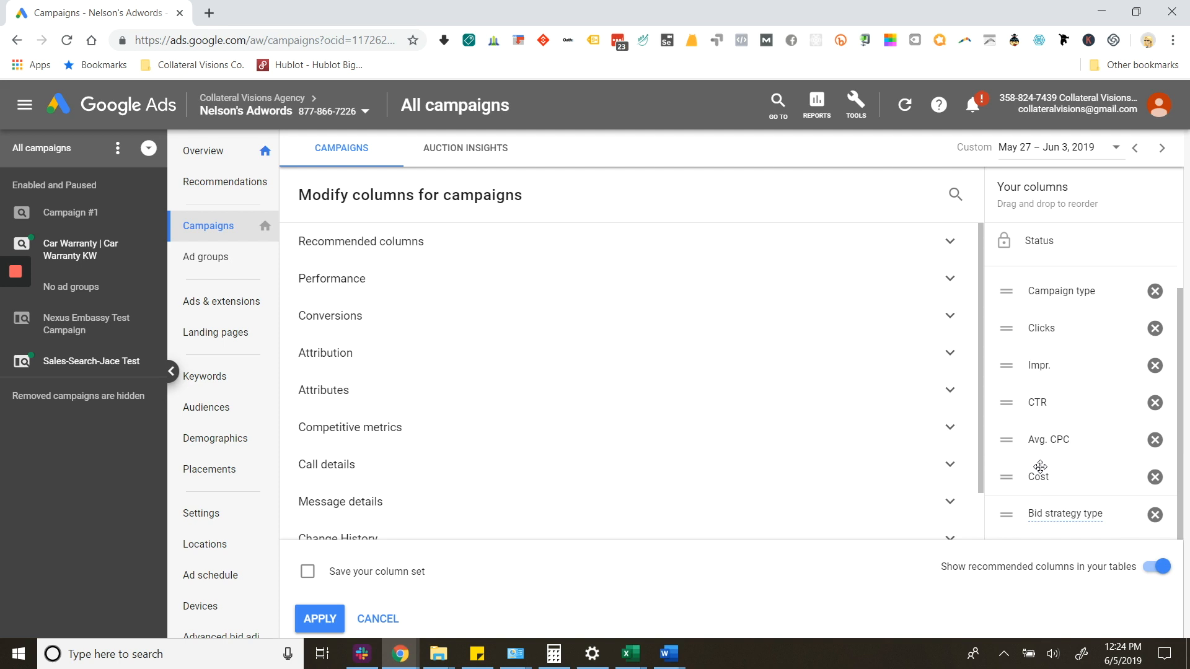
View the columns offered under Attributes and Call details, collapsing each category again.
left_click(407, 387)
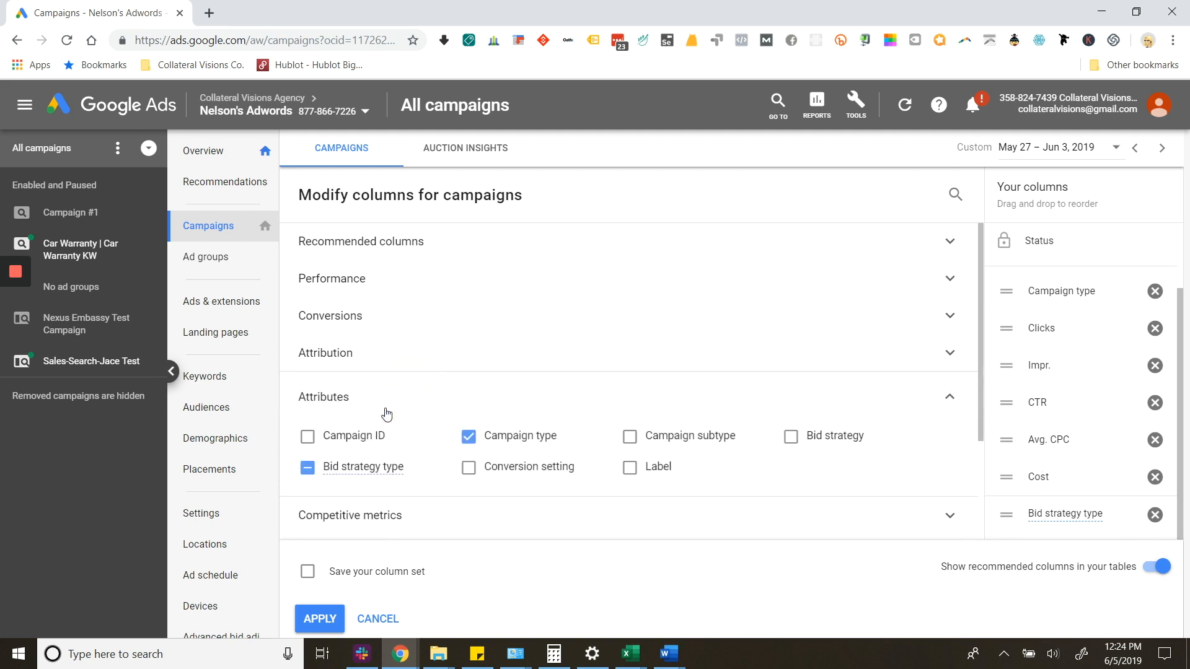
left_click(340, 396)
left_click(384, 467)
scroll(396, 434, "down", 2)
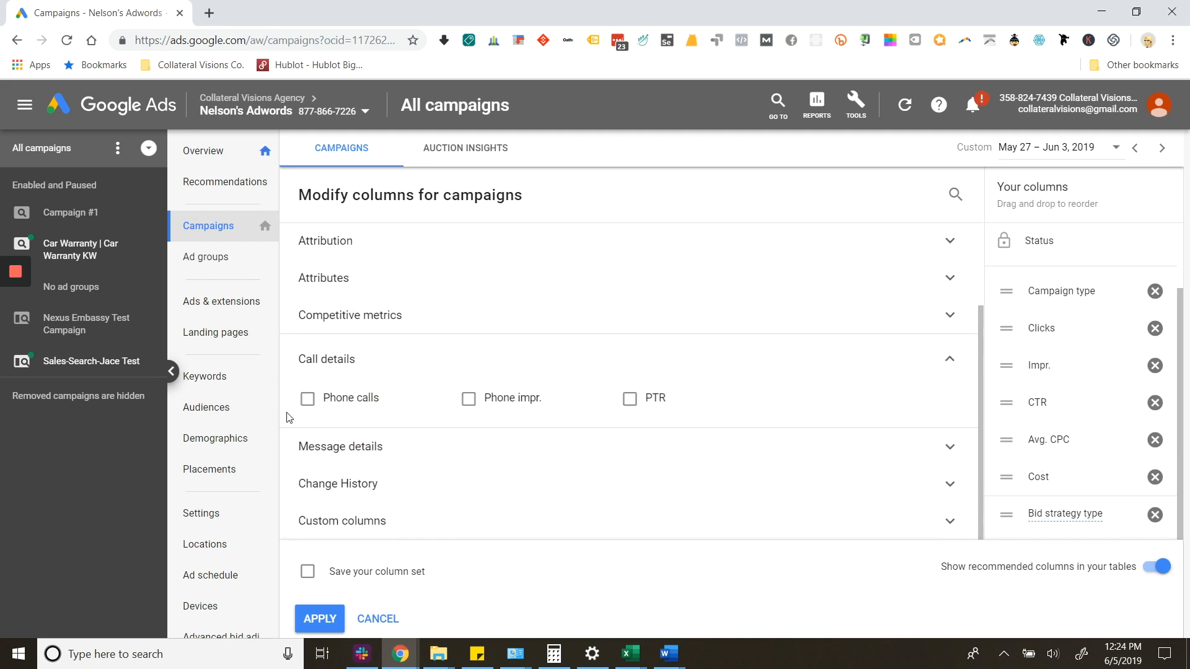
left_click(938, 357)
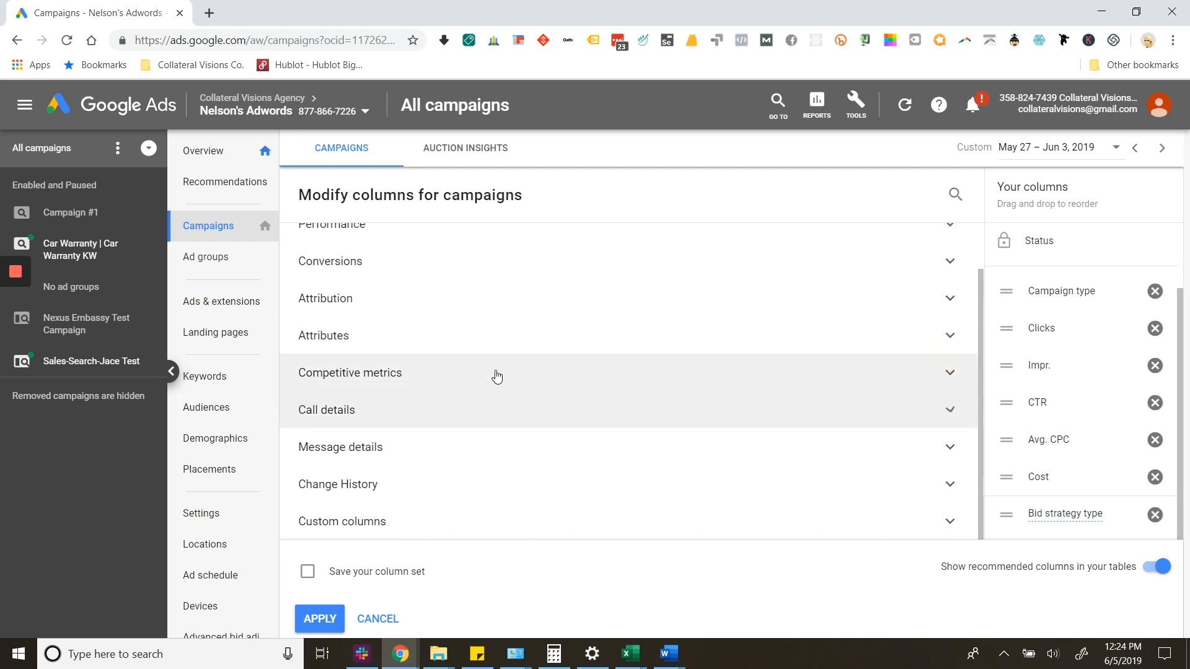
Read the descriptions of the Competitive metrics columns and add Avg. pos. to the selected campaign columns.
left_click(462, 373)
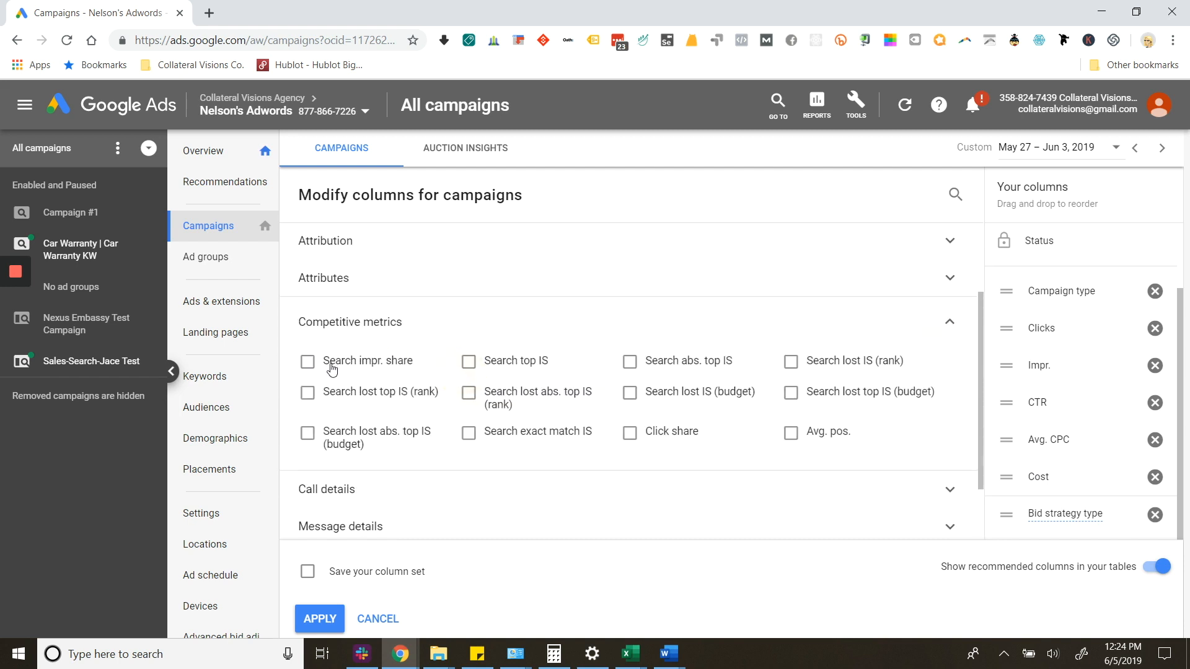
mouse_move(308, 370)
mouse_move(523, 369)
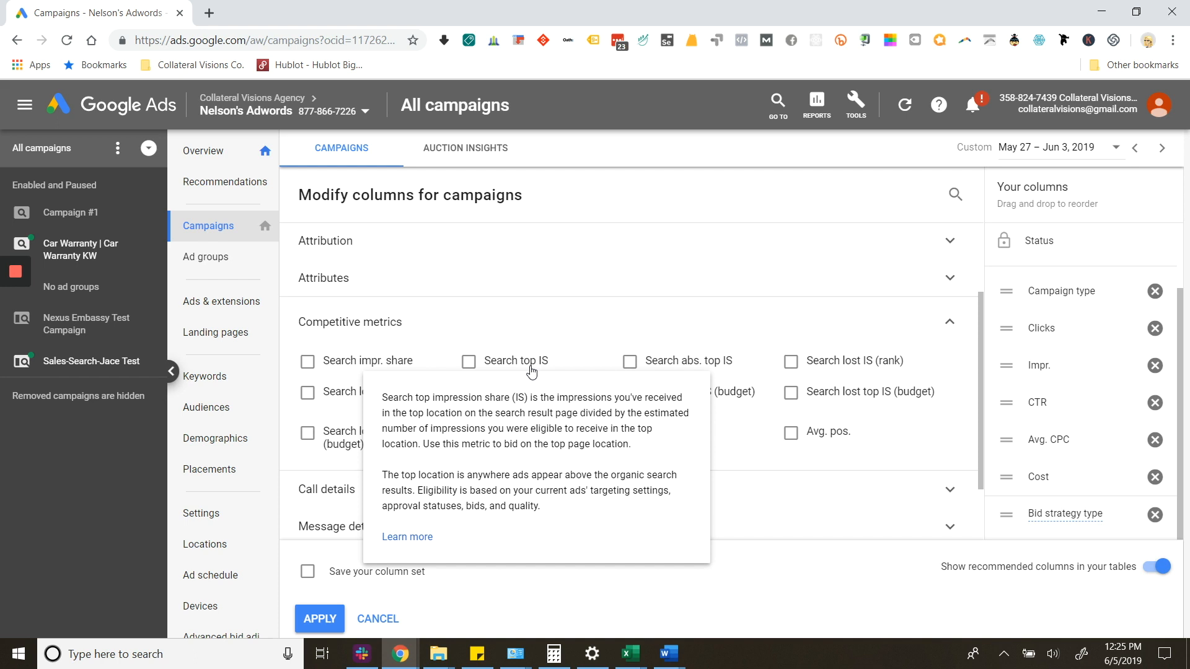
mouse_move(688, 369)
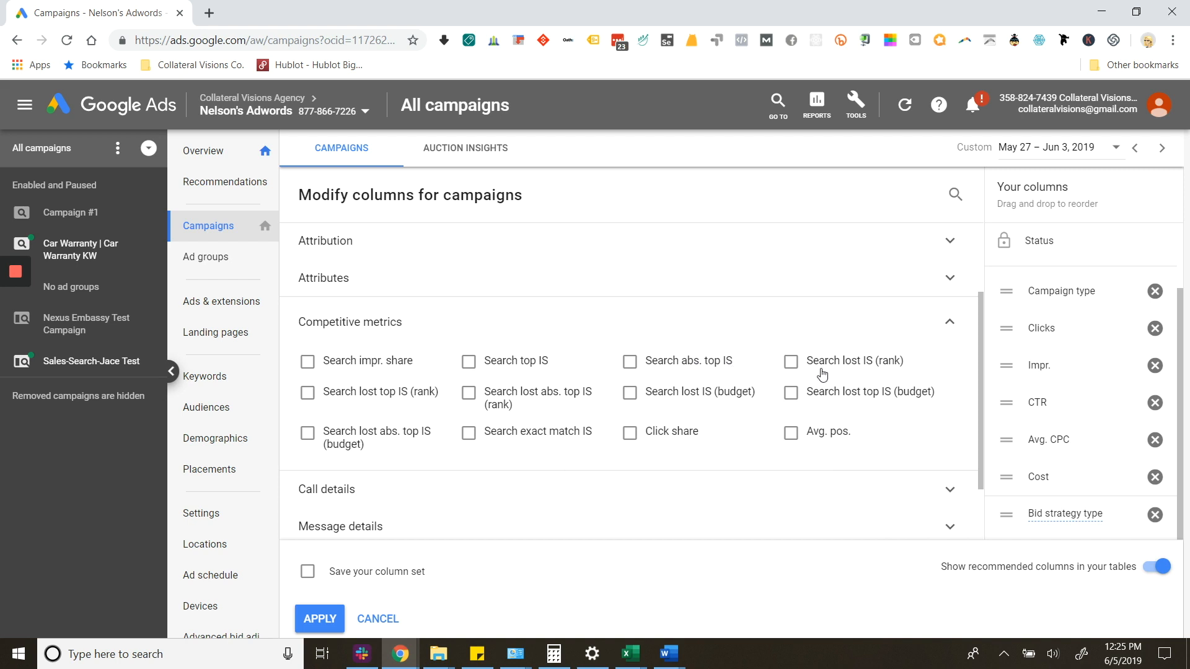
mouse_move(875, 376)
mouse_move(630, 364)
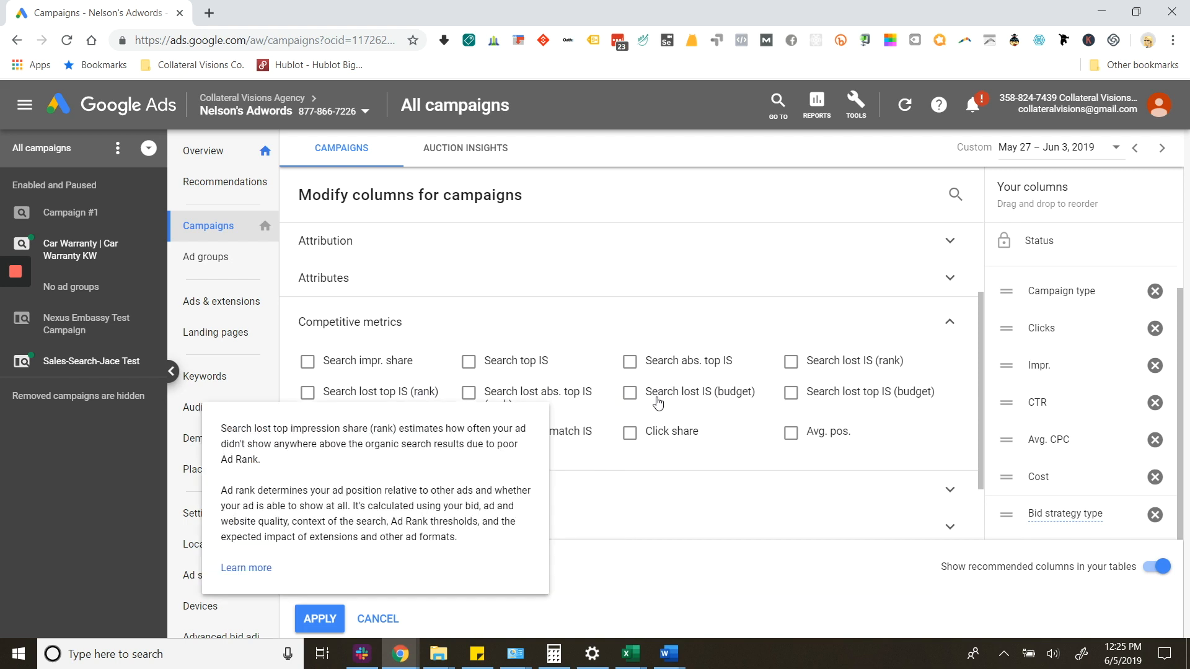
mouse_move(657, 404)
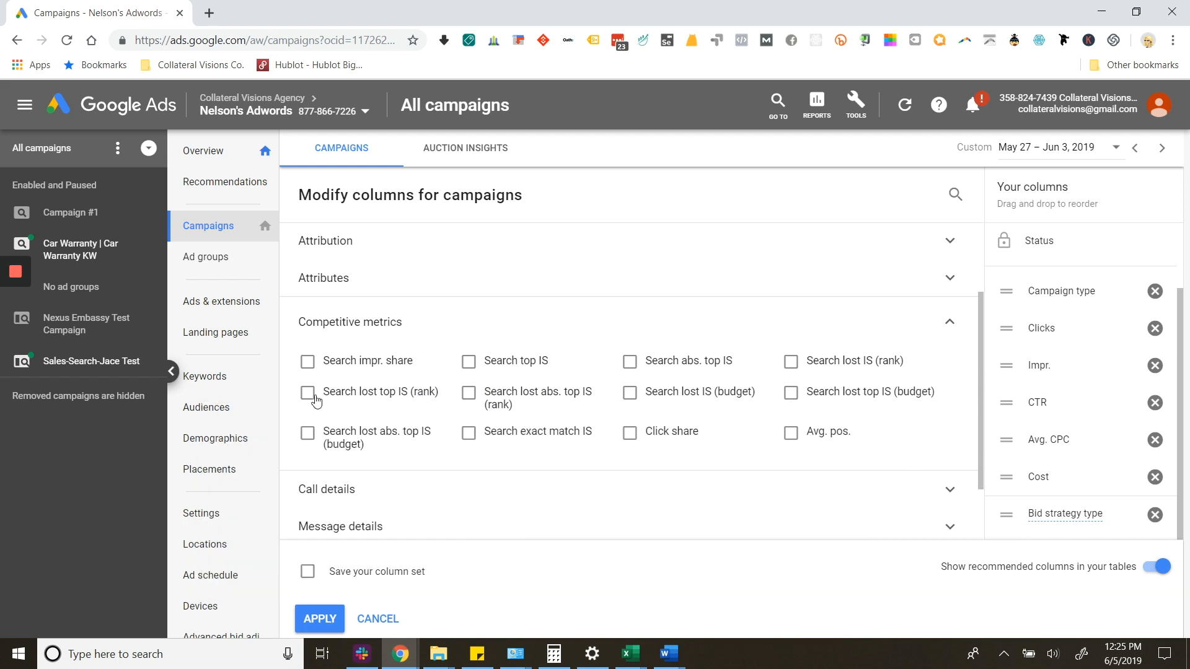
mouse_move(315, 401)
mouse_move(19, 273)
mouse_move(634, 440)
mouse_move(797, 441)
left_click(792, 435)
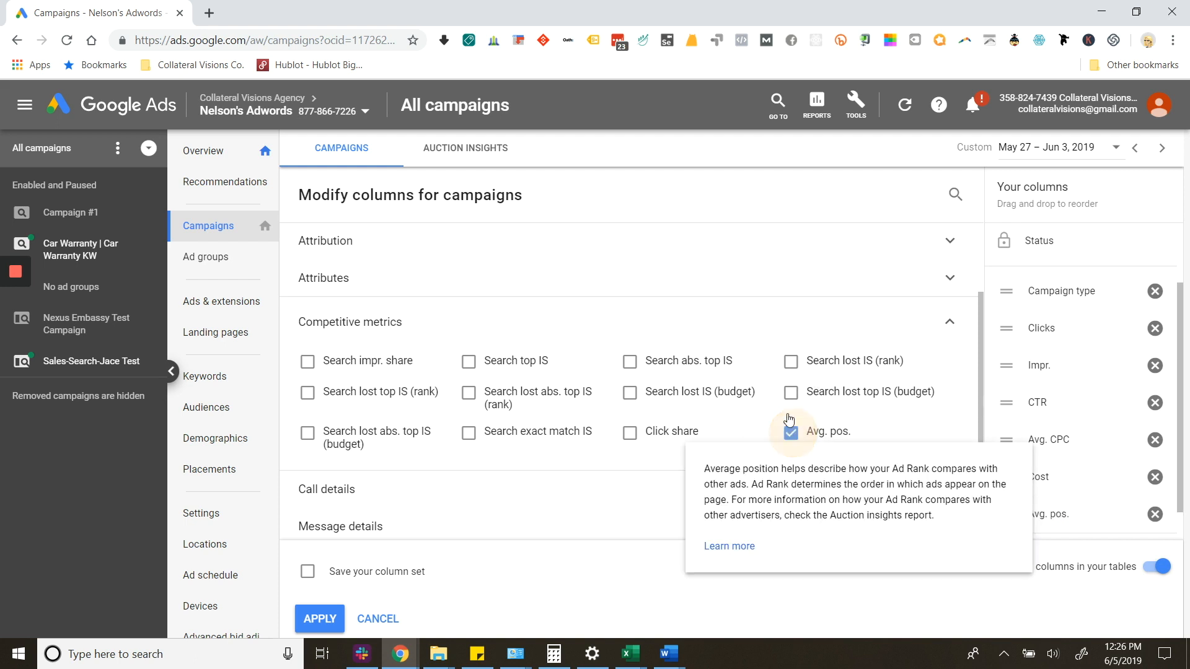
Expand the Attributes and Attribution categories and add Conversions (current model) to the selected campaign columns.
left_click(380, 287)
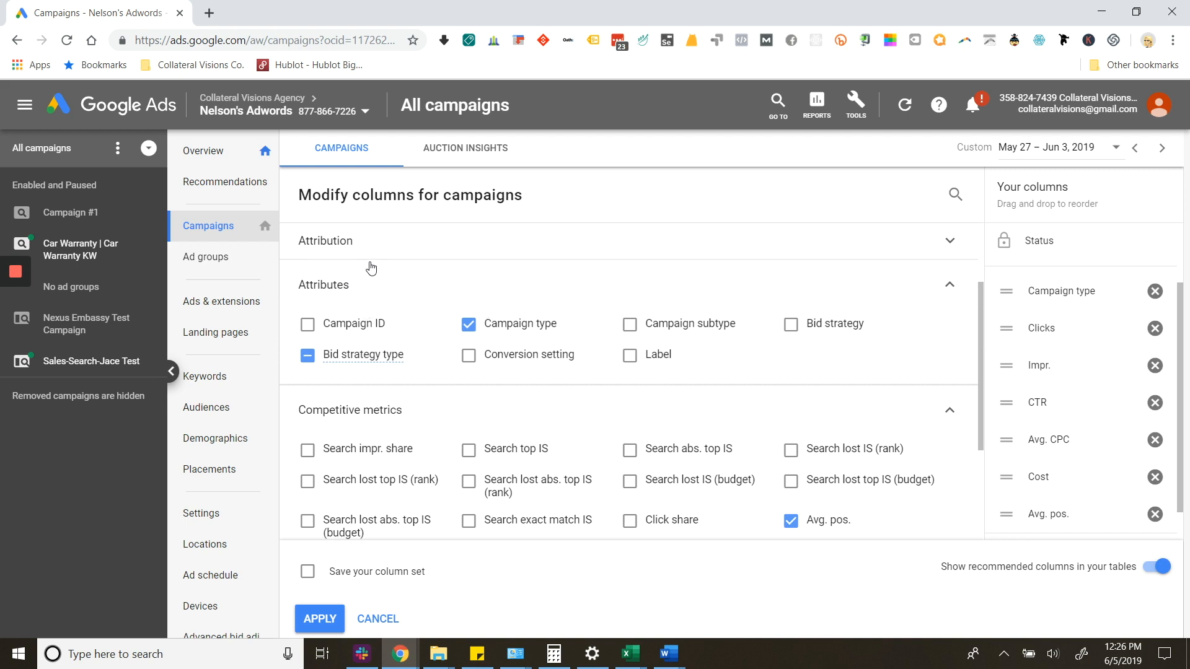
left_click(377, 243)
left_click(309, 287)
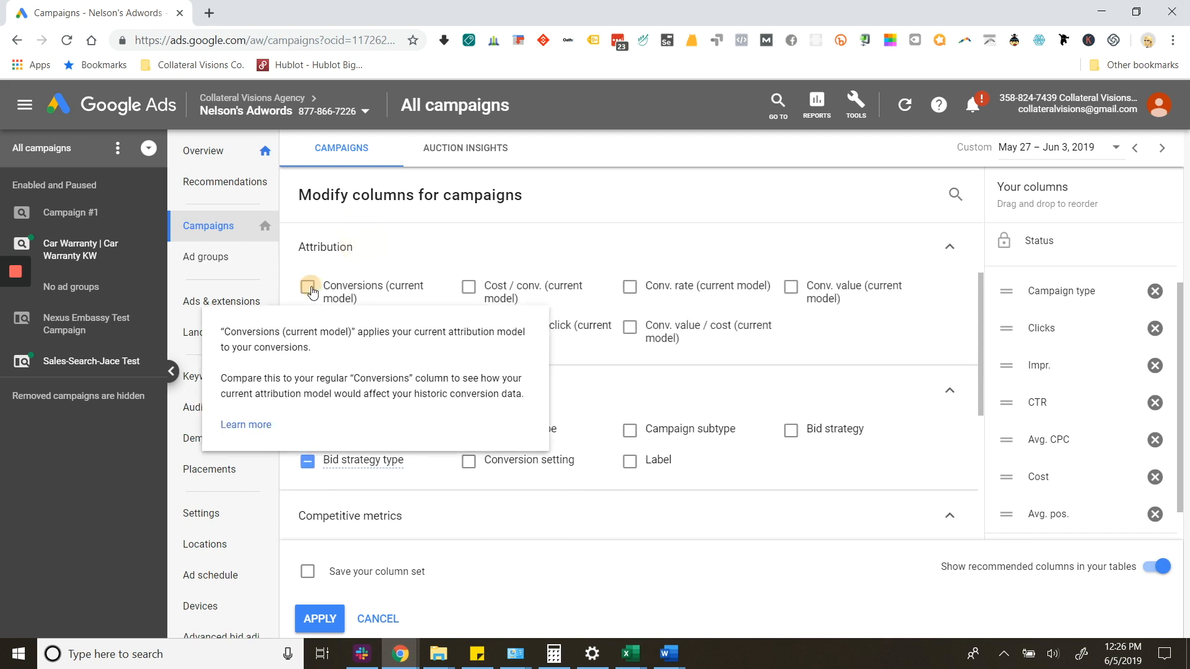
scroll(1076, 389, "down", 1)
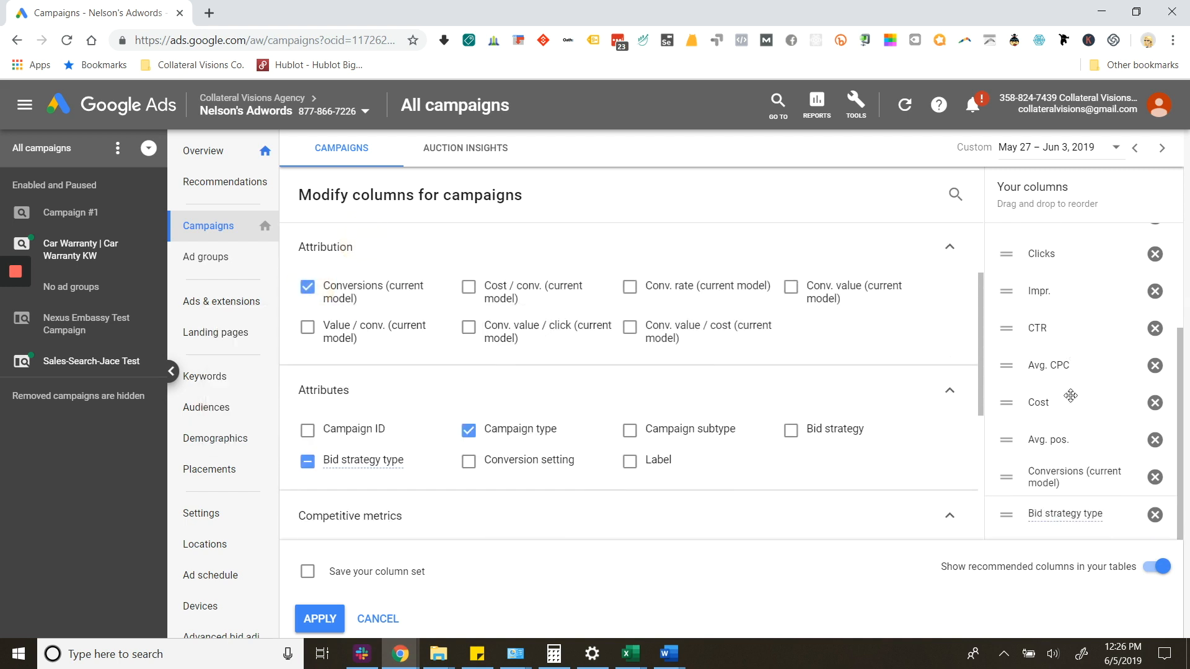
Move Conversions (current model) between Clicks and Impr., and save and apply the column set under the owner's first name plus "Stats".
scroll(1026, 397, "up", 3)
scroll(1026, 398, "down", 3)
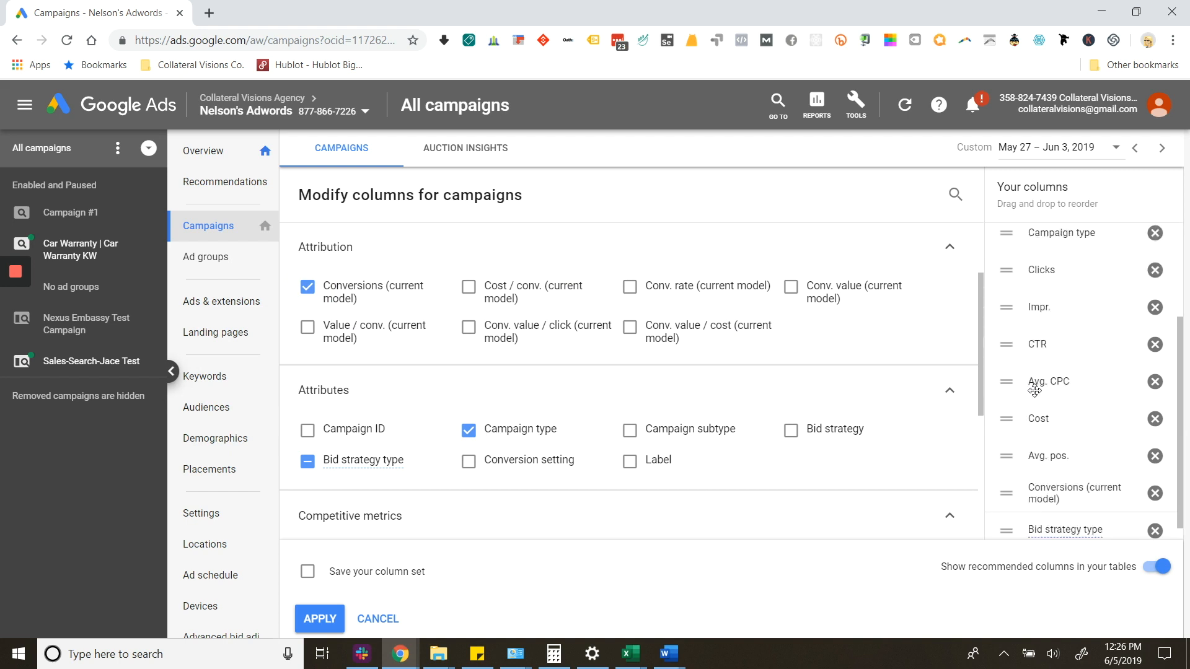
left_click_drag(1020, 472, 1026, 282)
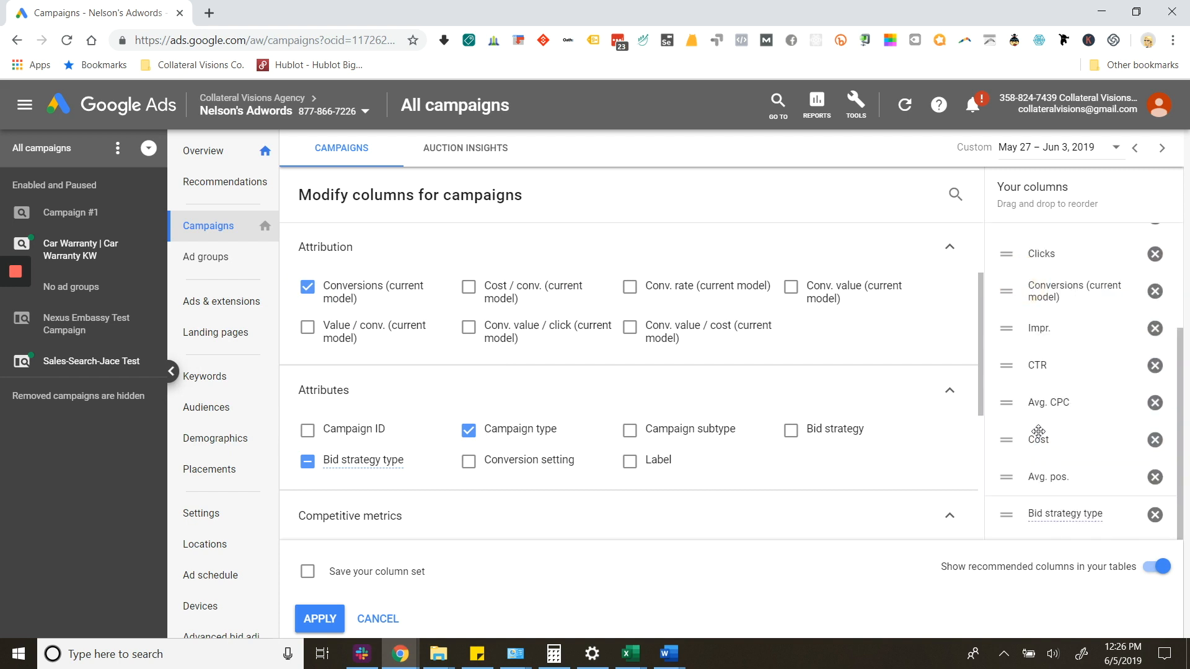
left_click(307, 571)
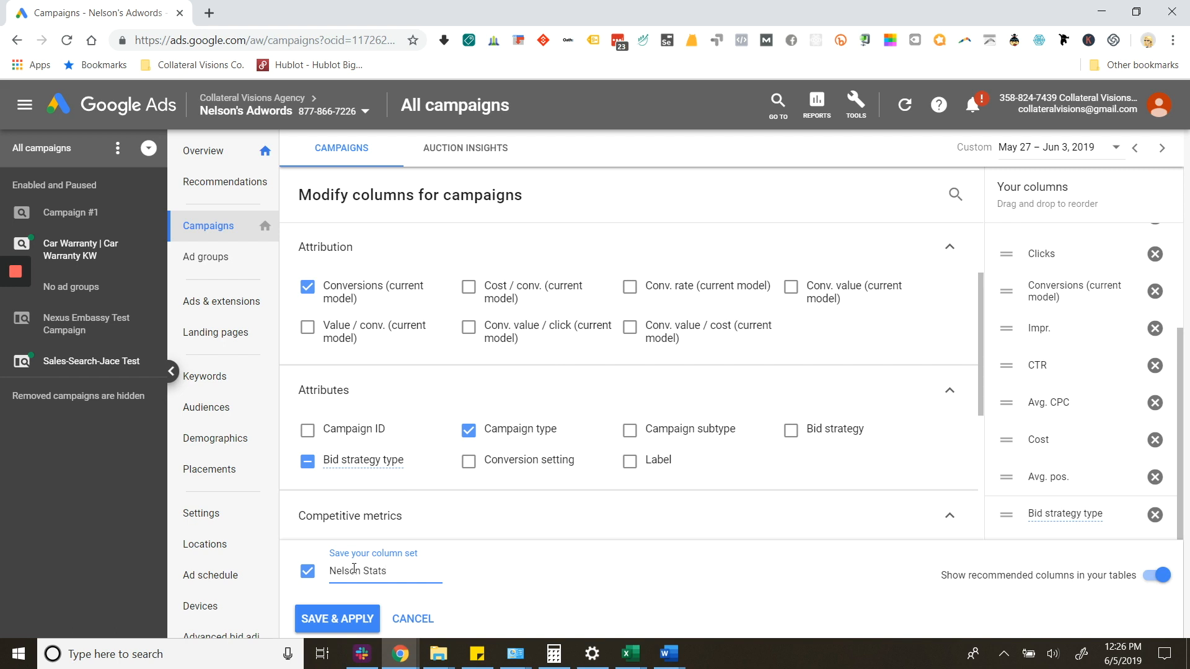
left_click(367, 624)
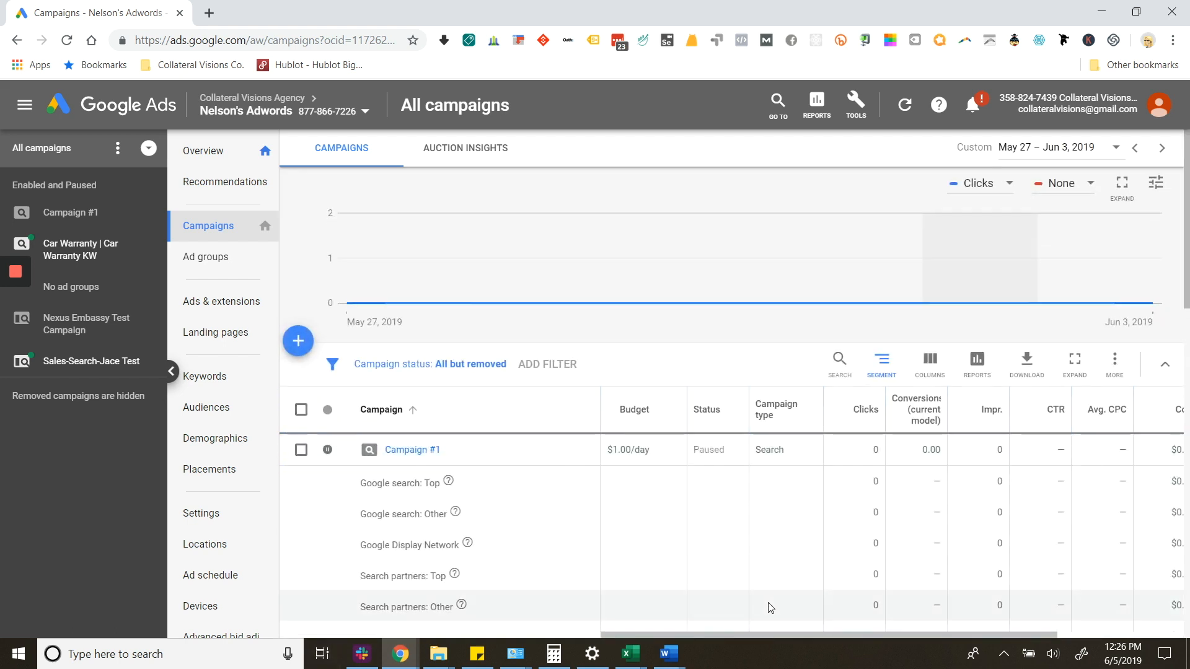
Set the campaigns table's segment to None and review the applied columns and the saved column set.
left_click(882, 363)
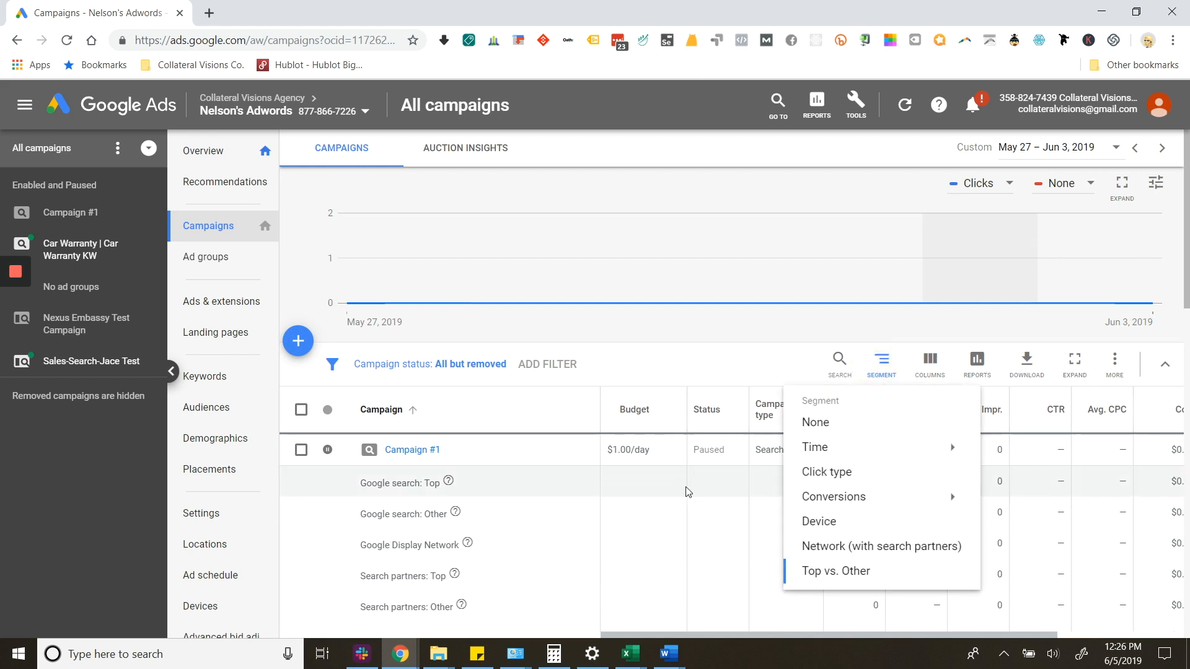
left_click(822, 425)
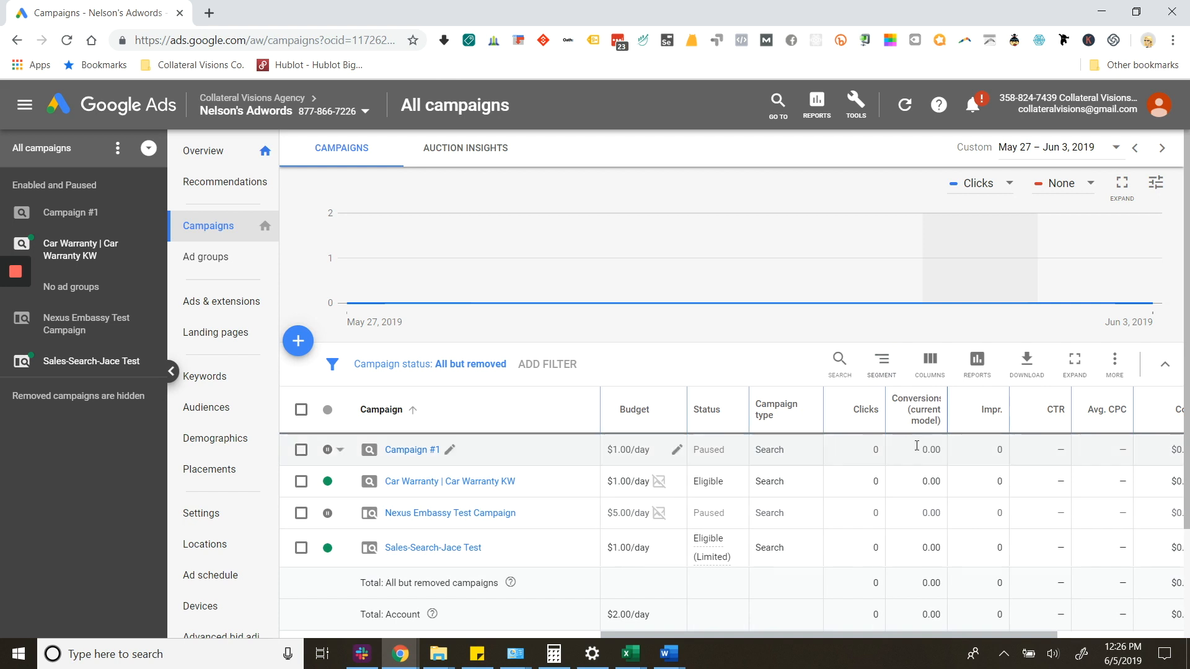
left_click_drag(733, 634, 895, 627)
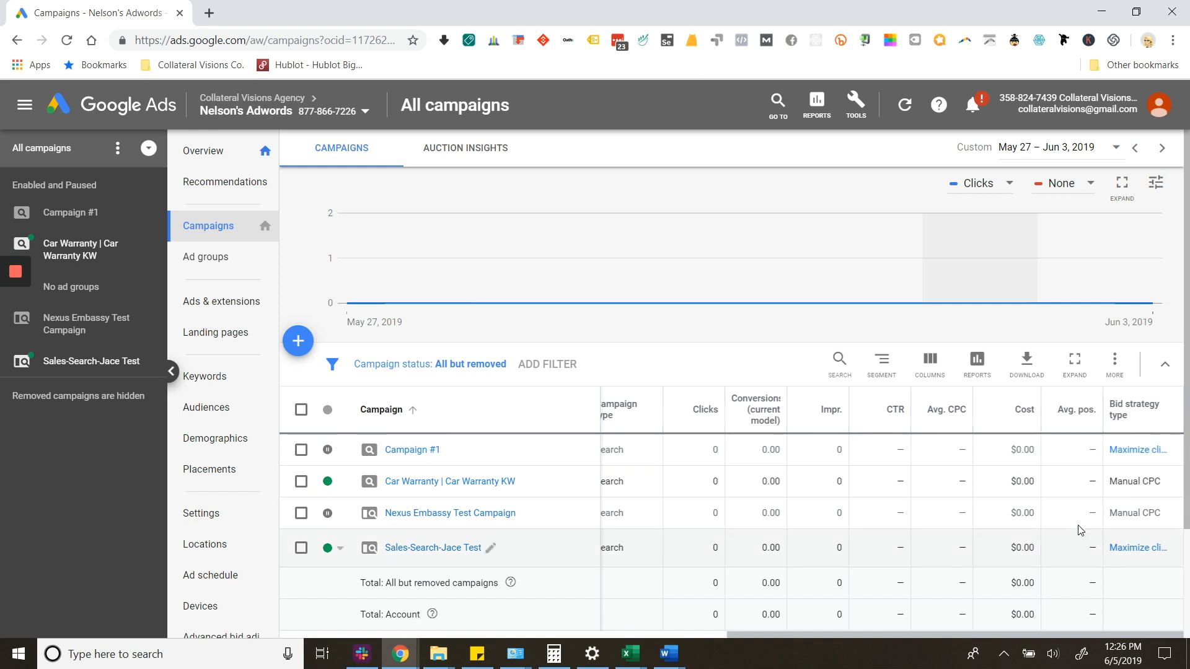
mouse_move(757, 417)
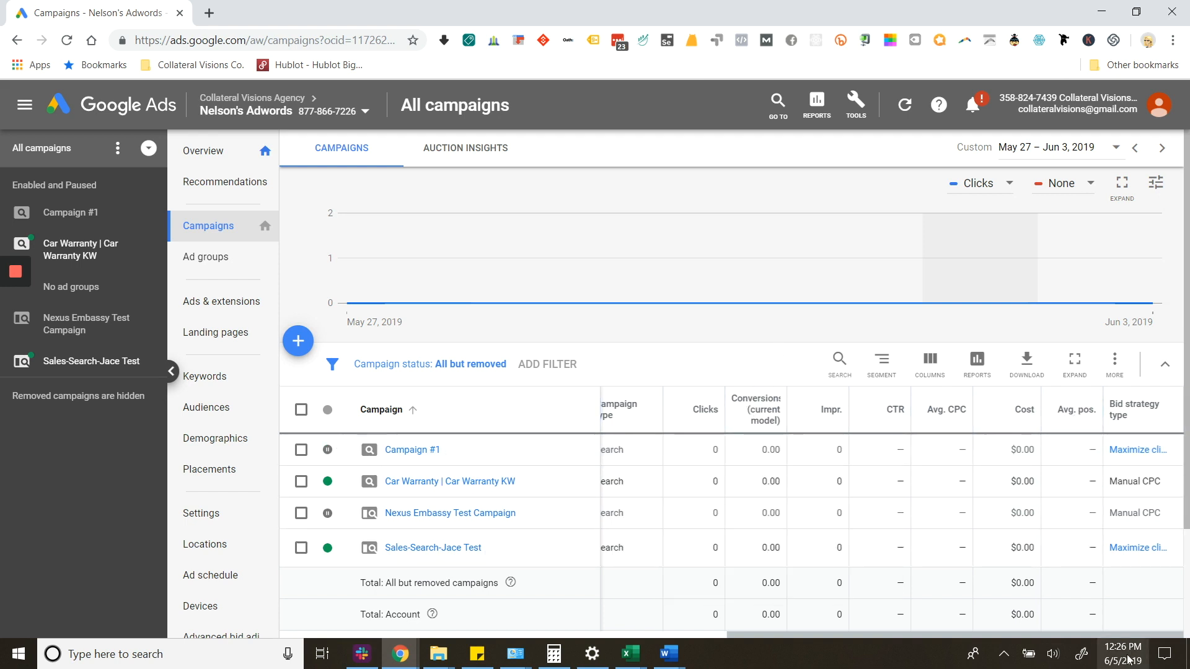
mouse_move(923, 637)
left_mouse_down()
mouse_move(849, 645)
mouse_move(923, 645)
left_mouse_up()
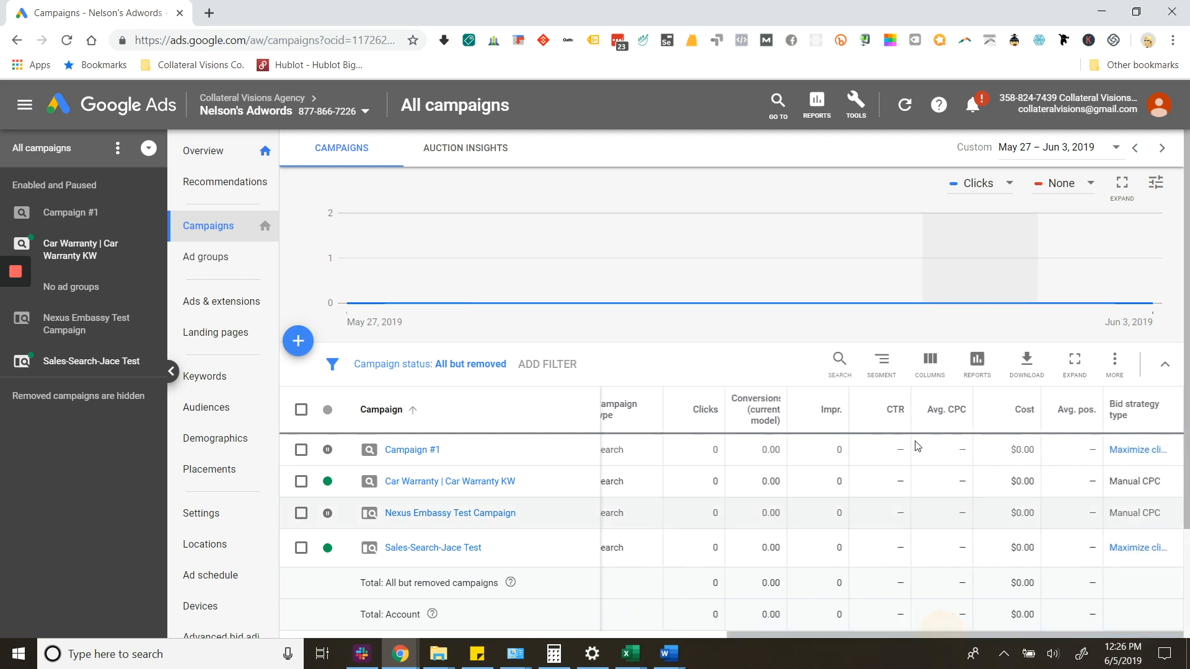
left_click(928, 363)
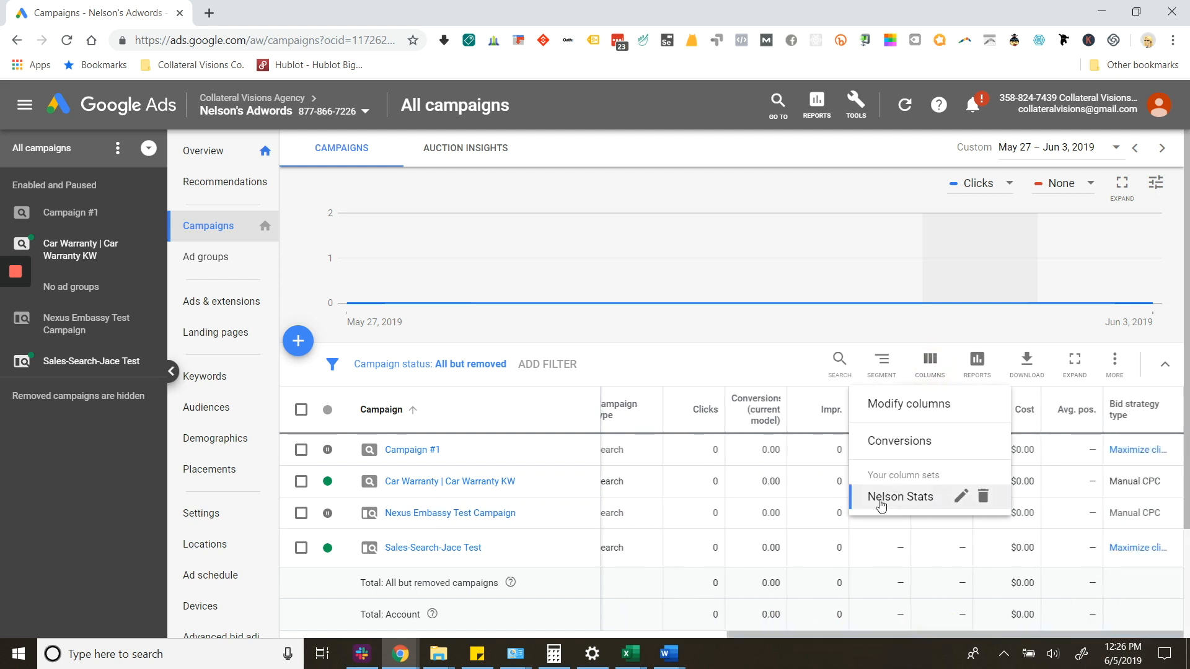
View Ad Group #1 of Campaign #1, and the keywords and ad groups of the Car Warranty | Car Warranty KW campaign.
left_click(62, 213)
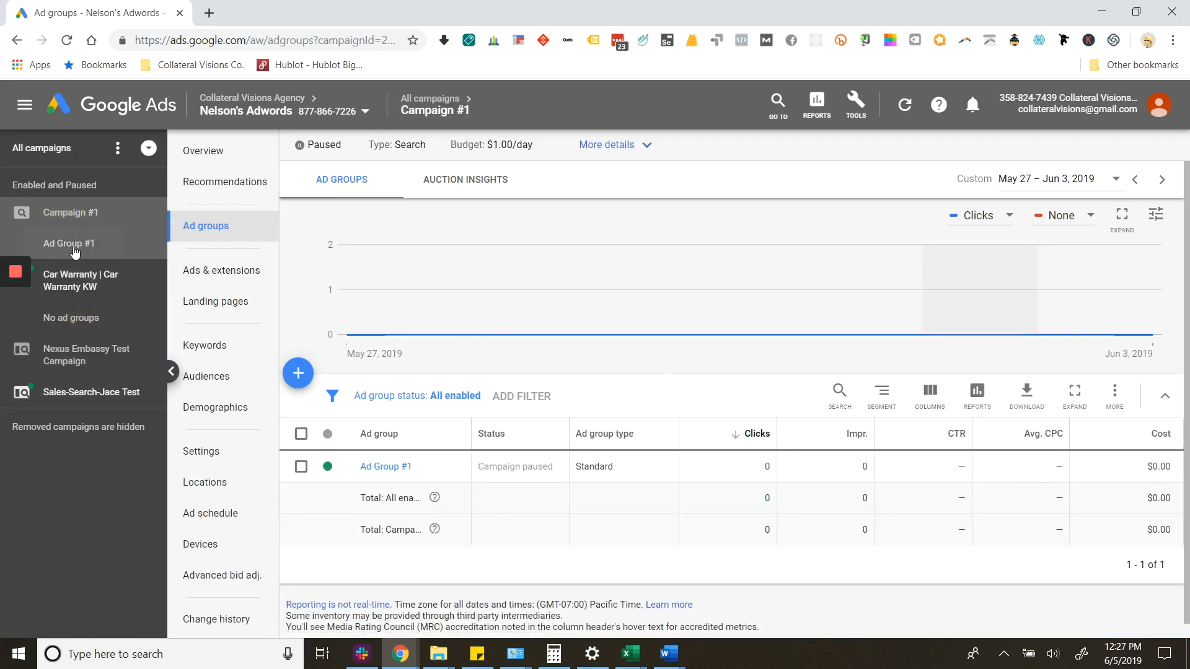
left_click(75, 256)
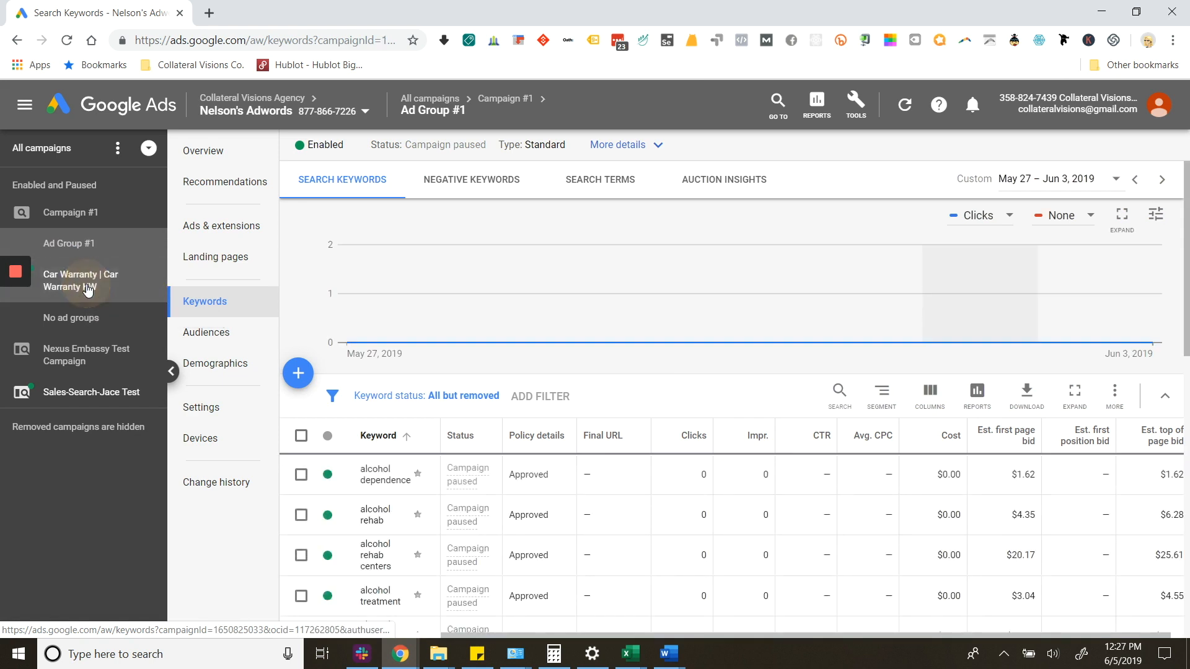
left_click(81, 279)
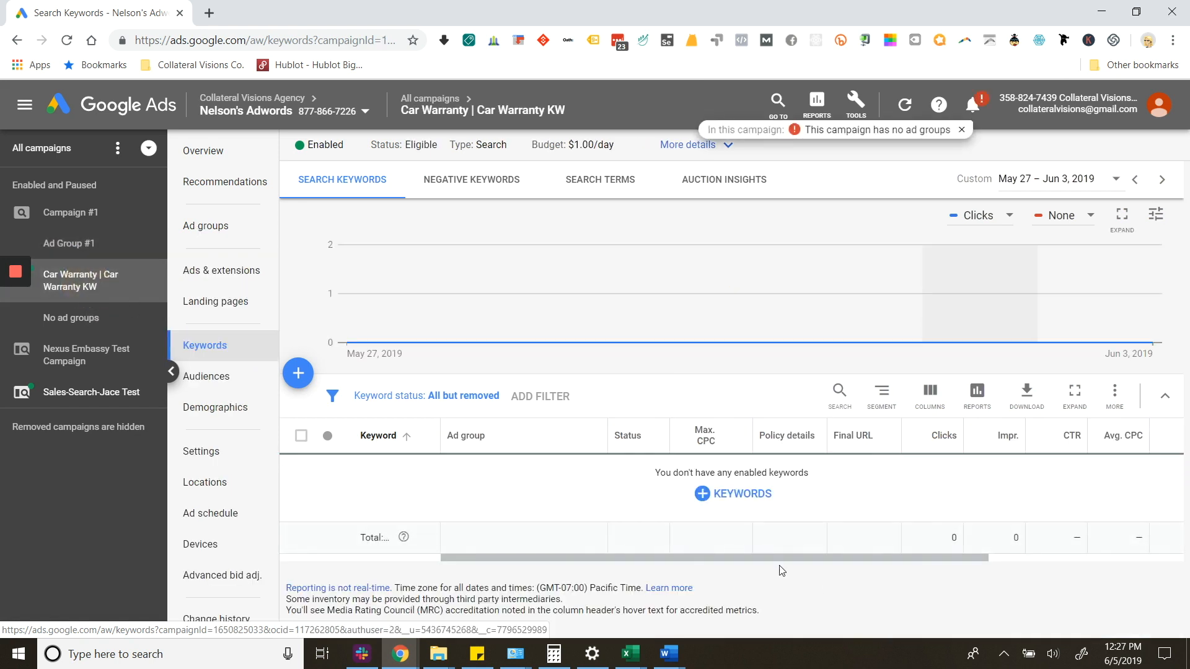
left_click_drag(763, 558, 768, 559)
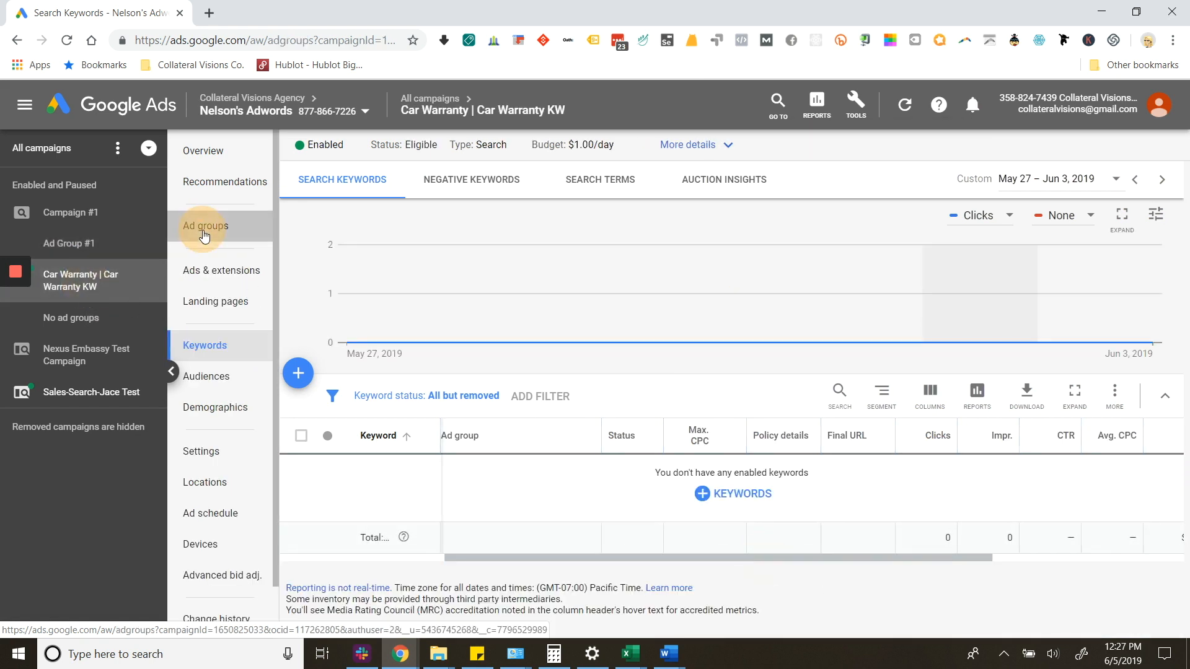
left_click(267, 227)
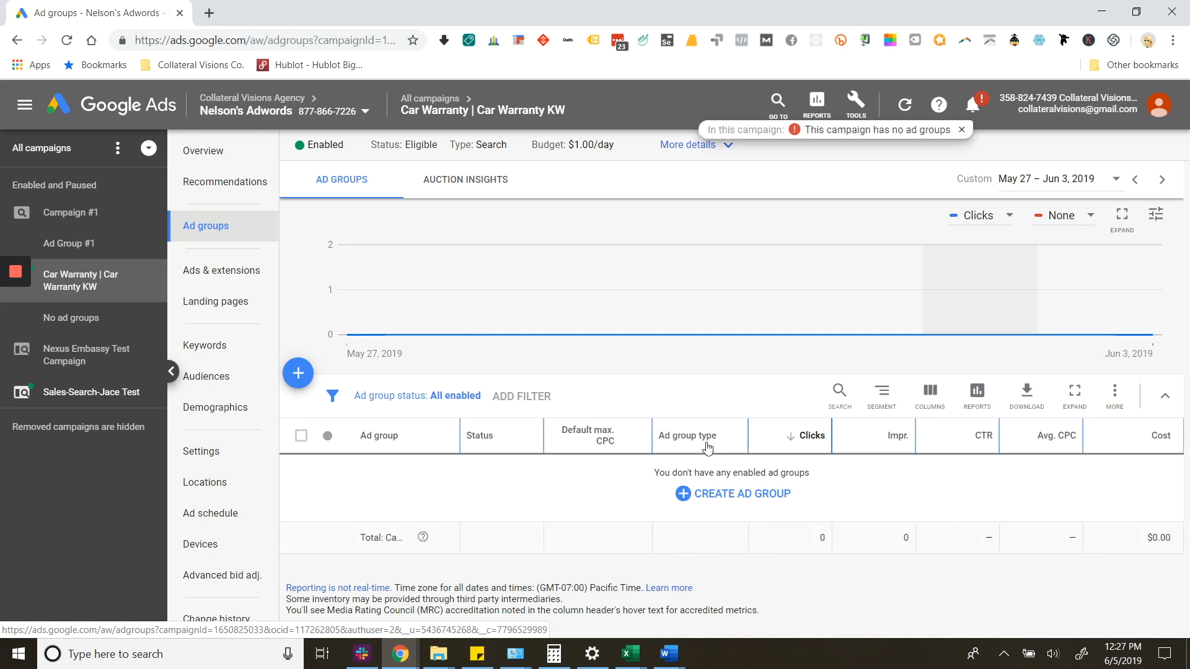
Check which column options are offered for the ad groups of the Car Warranty | Car Warranty KW campaign.
left_click(930, 391)
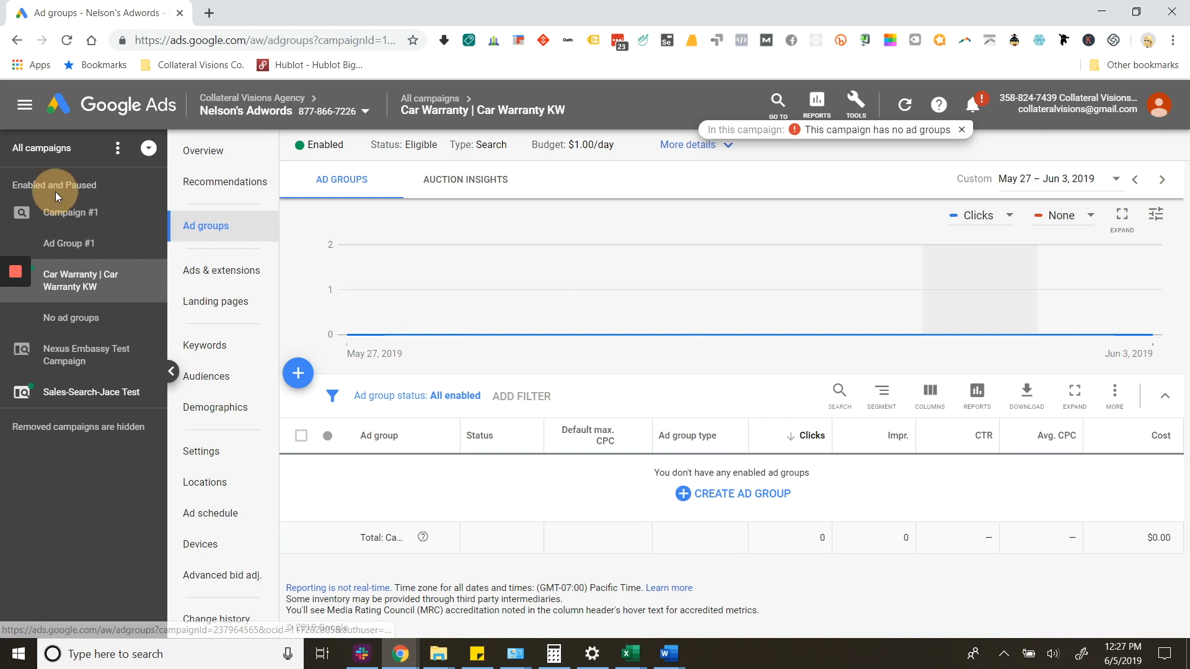
left_click(41, 148)
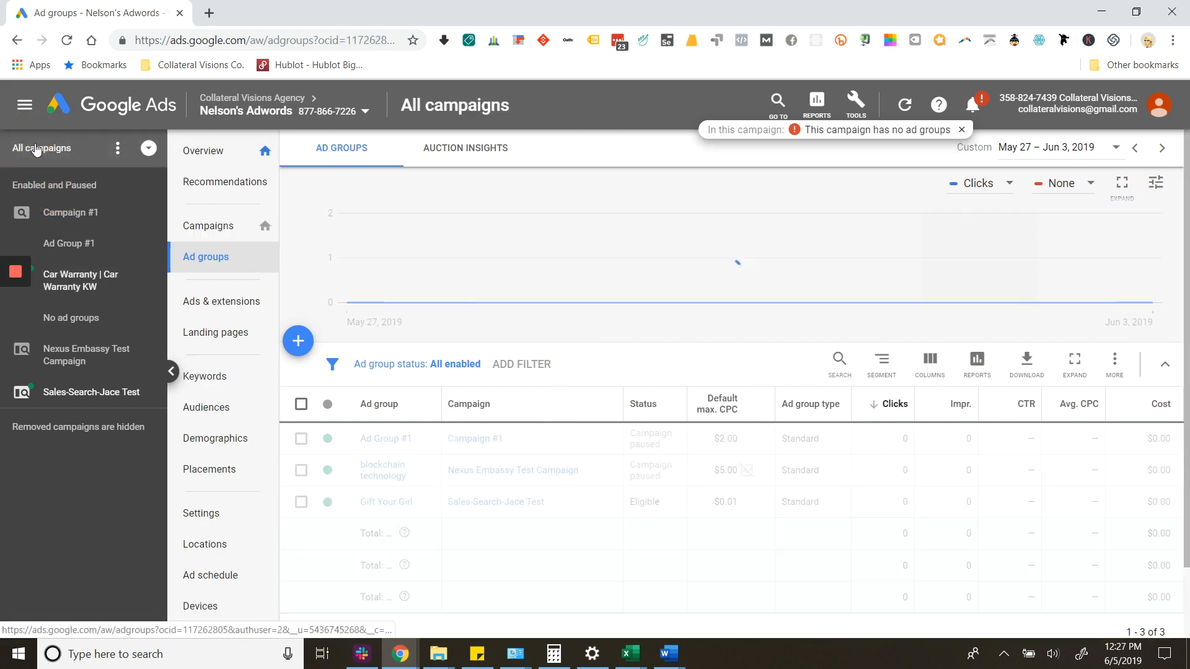
left_click(103, 288)
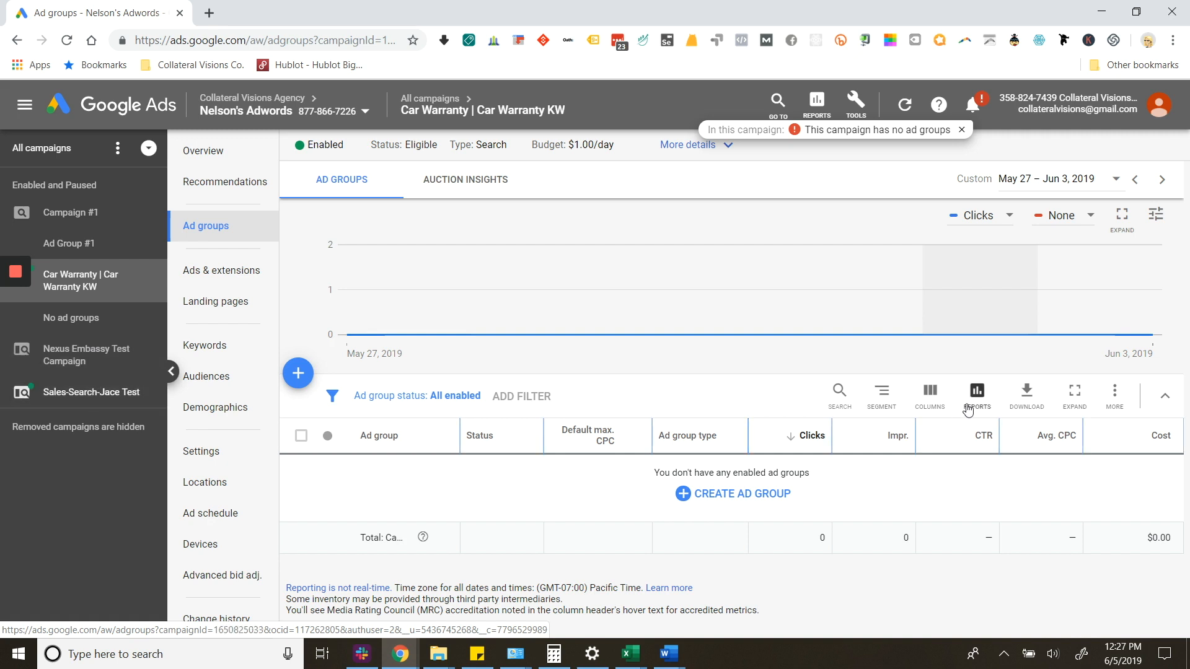
left_click(937, 400)
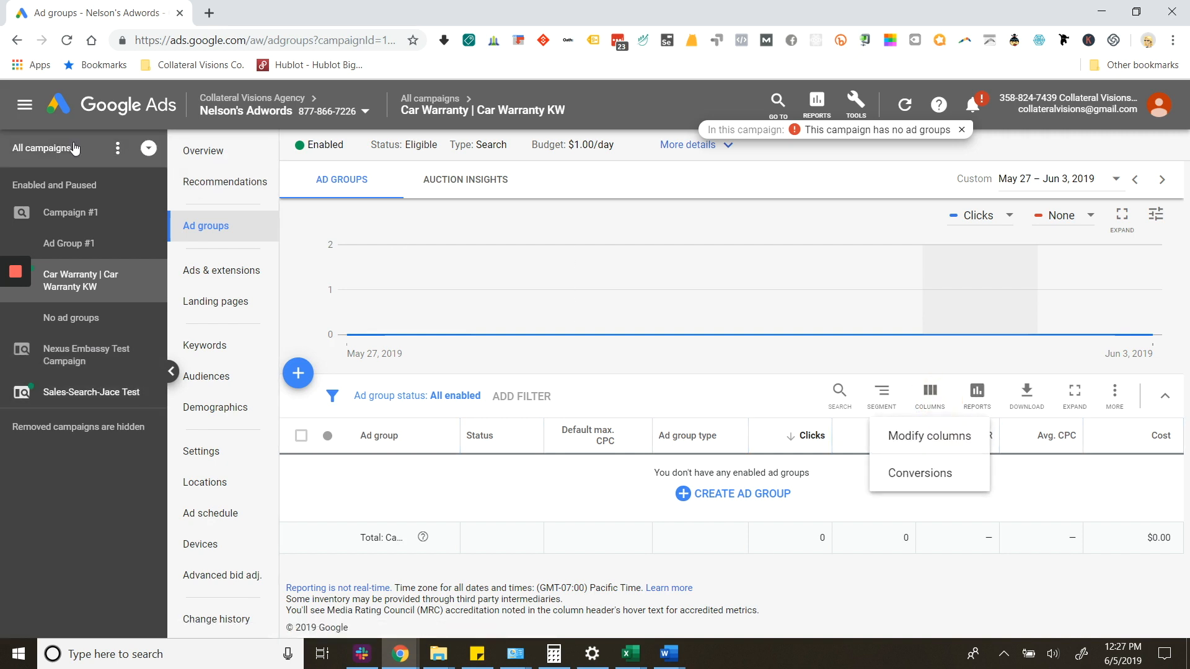
Return to the table of all campaigns and apply the saved custom column set.
left_click(208, 228)
left_click(210, 229)
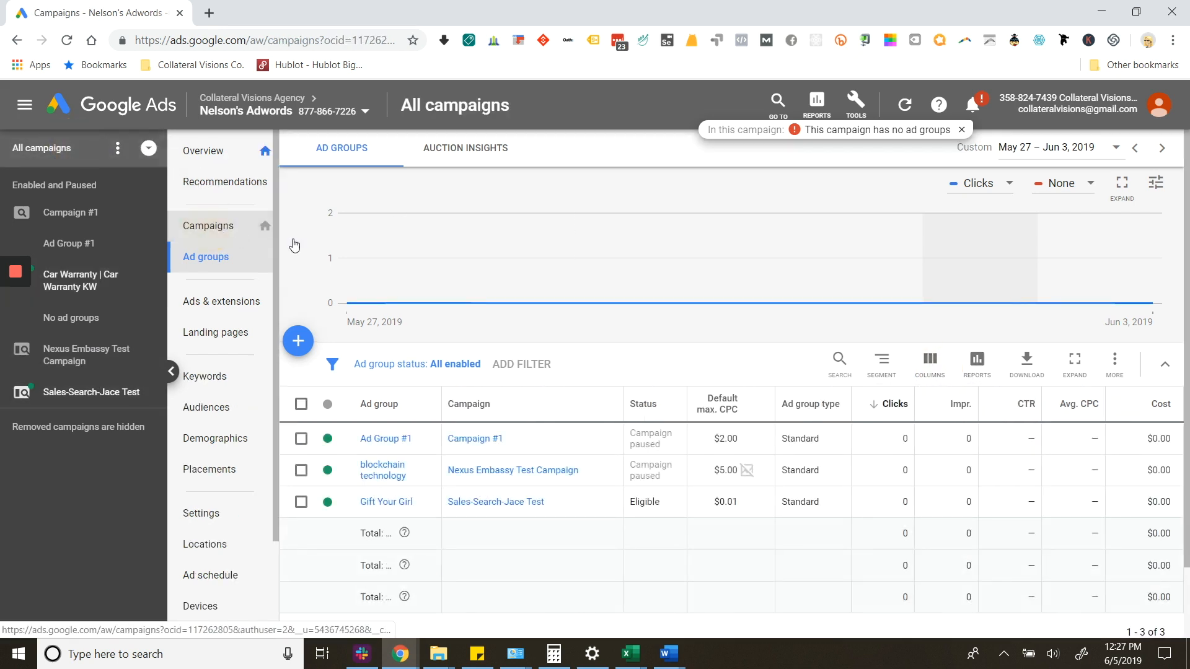
left_click(932, 371)
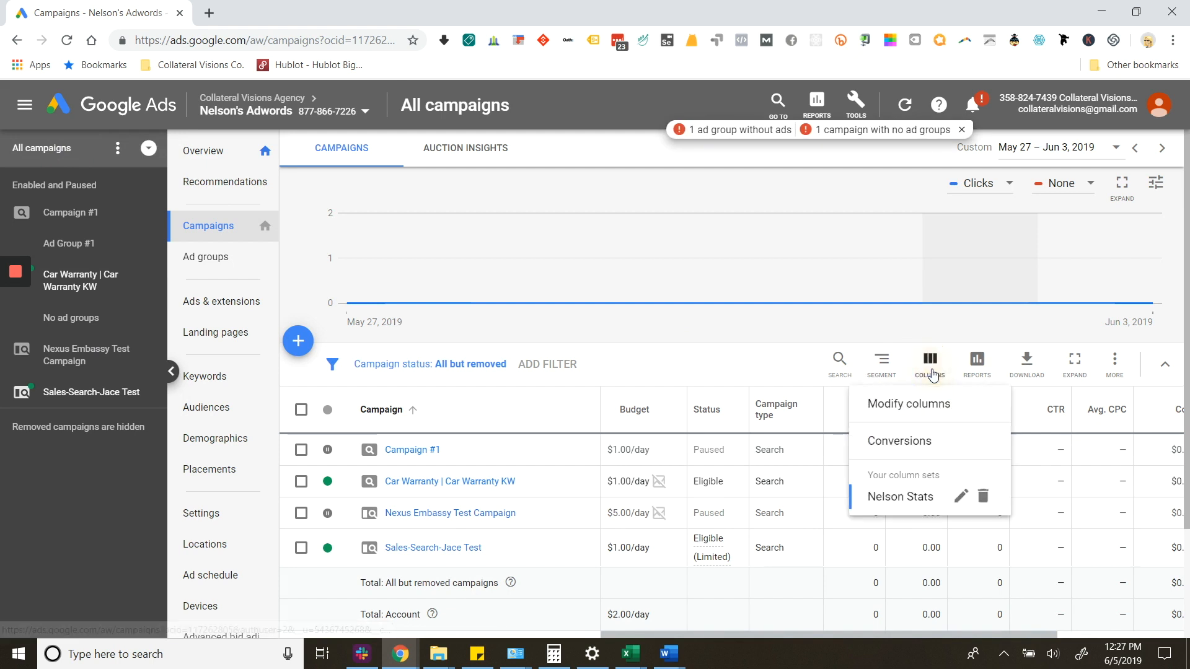
left_click(924, 510)
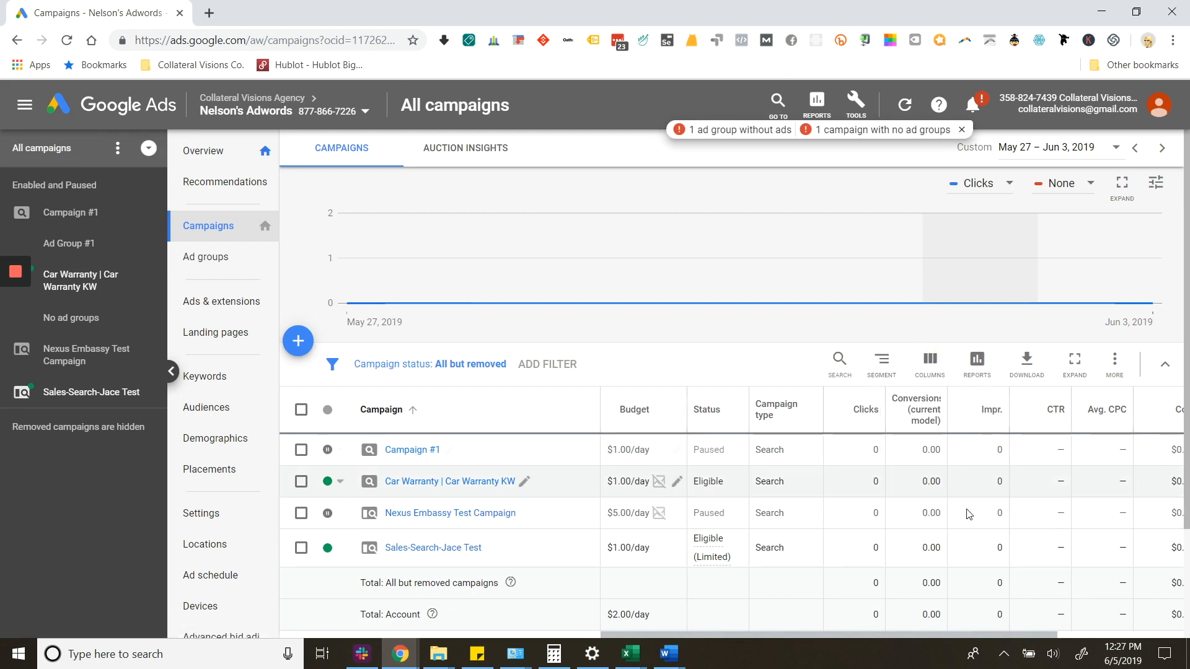
View the predefined report types, including the Basic ones, and the download formats available for the campaigns table.
left_click(977, 363)
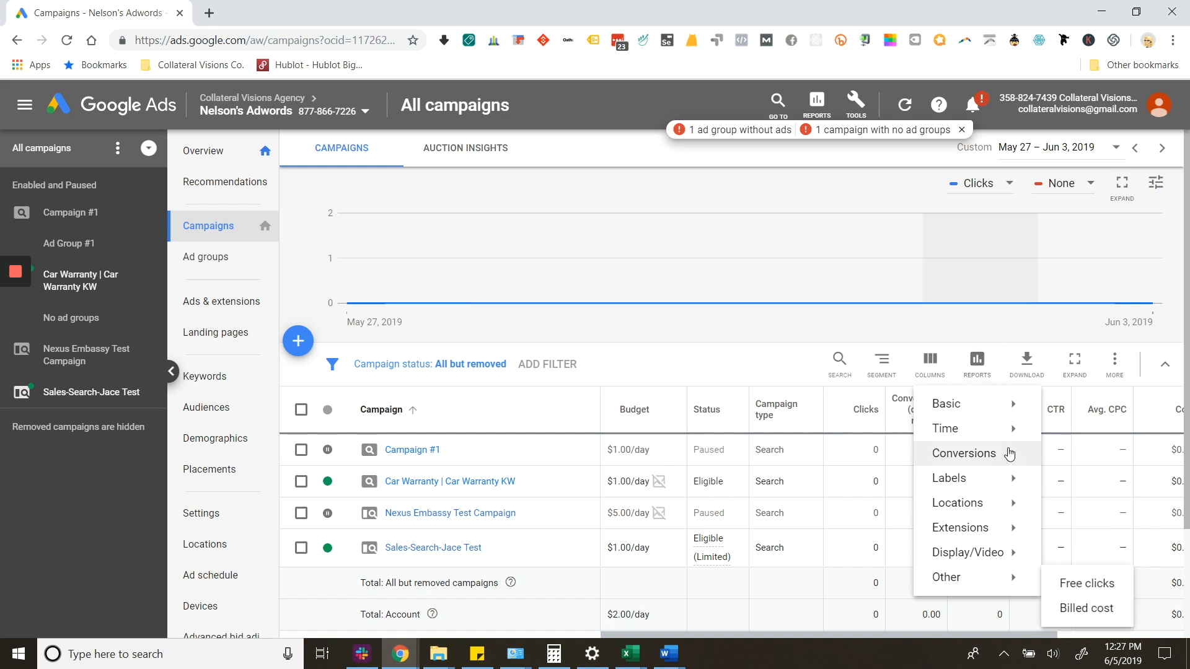
mouse_move(1010, 403)
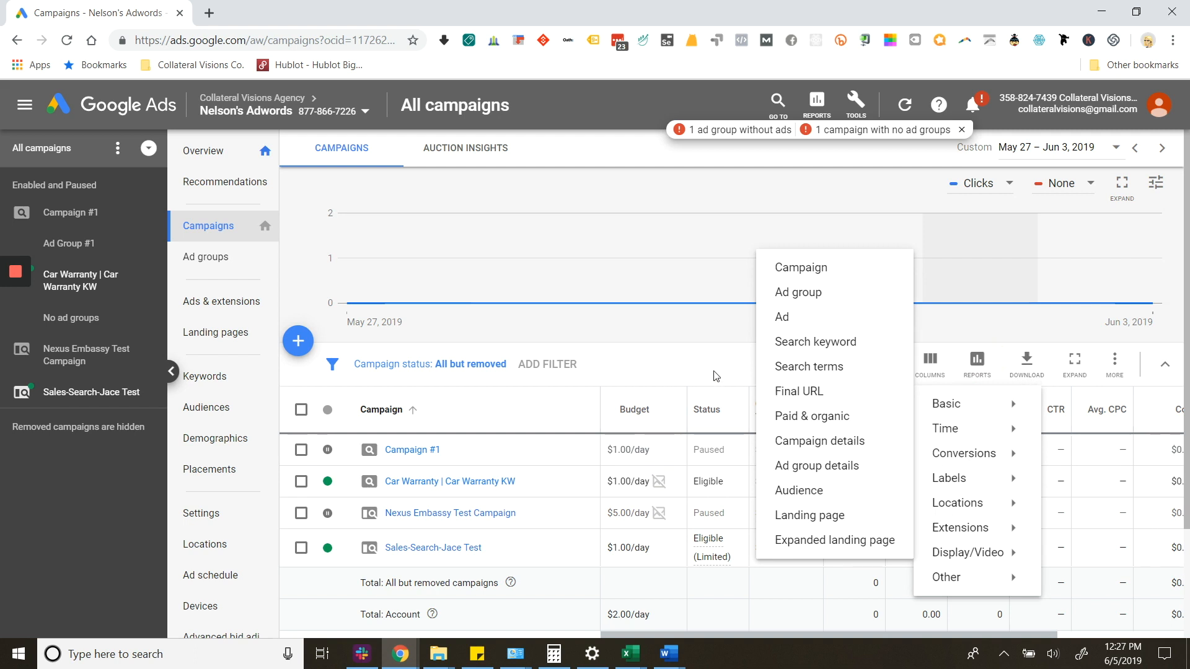
left_click(1034, 367)
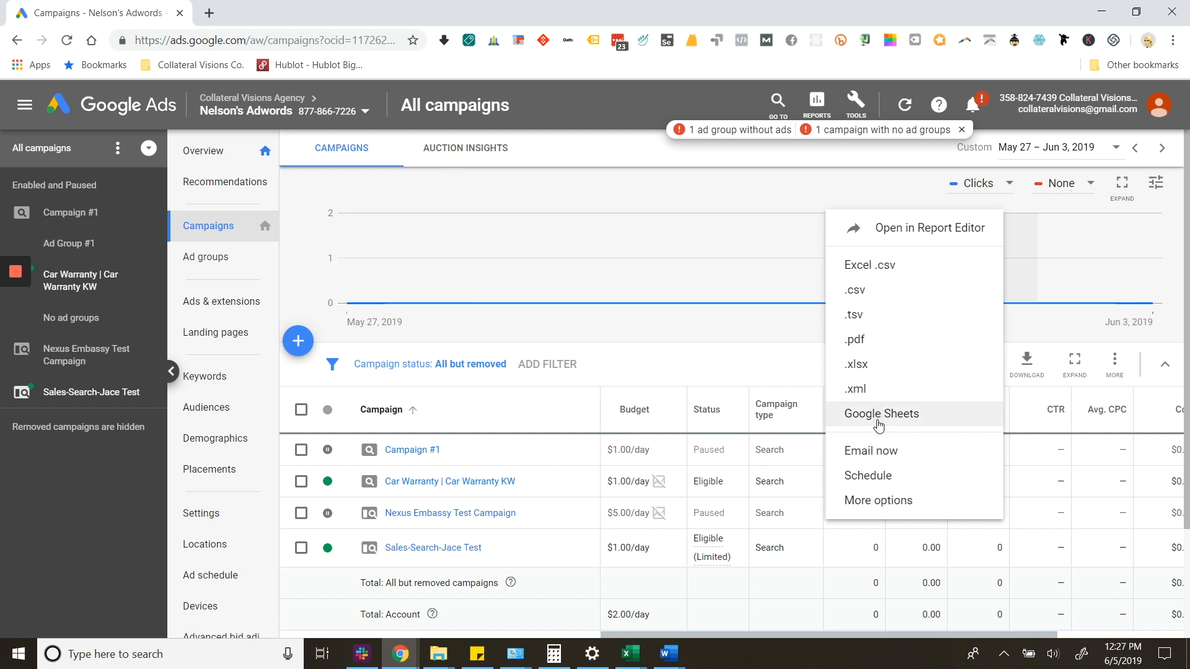
left_click(744, 373)
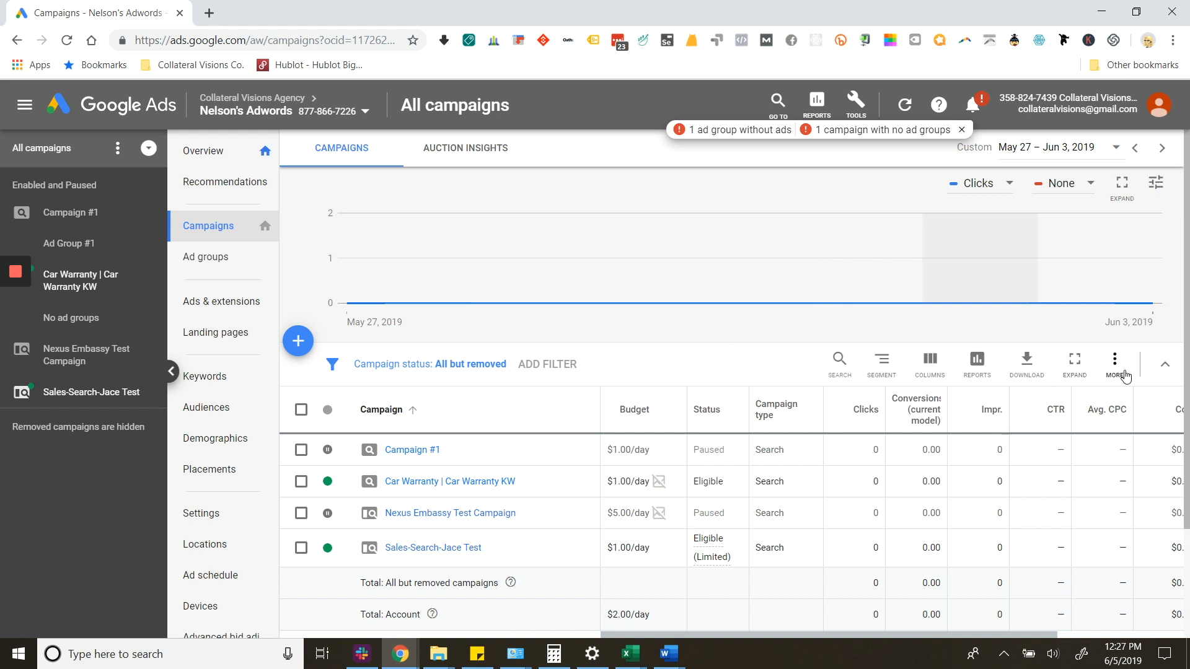
Select Campaign #1, and in Ad Group #1 review the bulk edit actions for the alcohol dependence keyword and for all keywords.
left_click(301, 451)
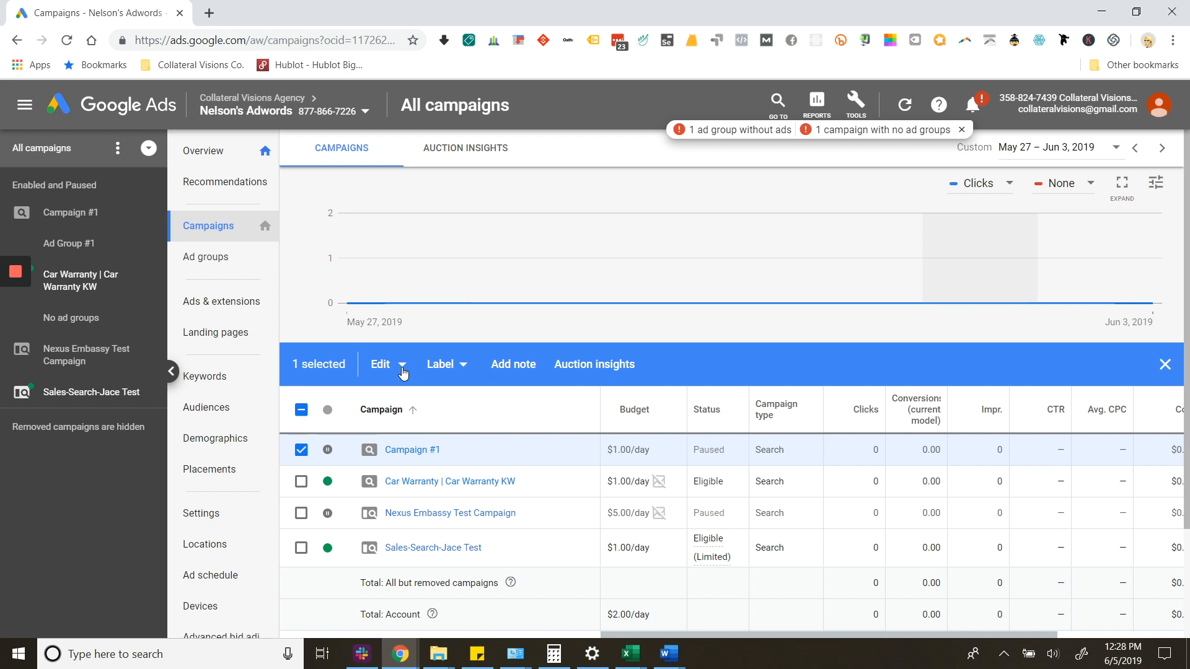
left_click(66, 248)
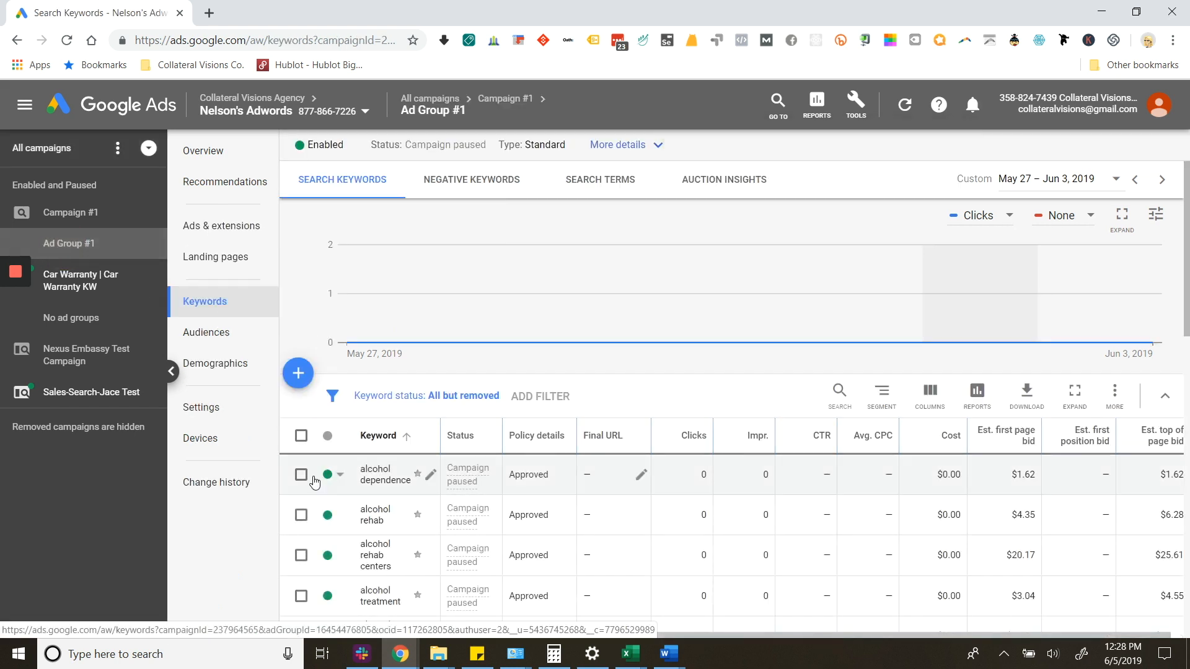
left_click(301, 475)
left_click(397, 402)
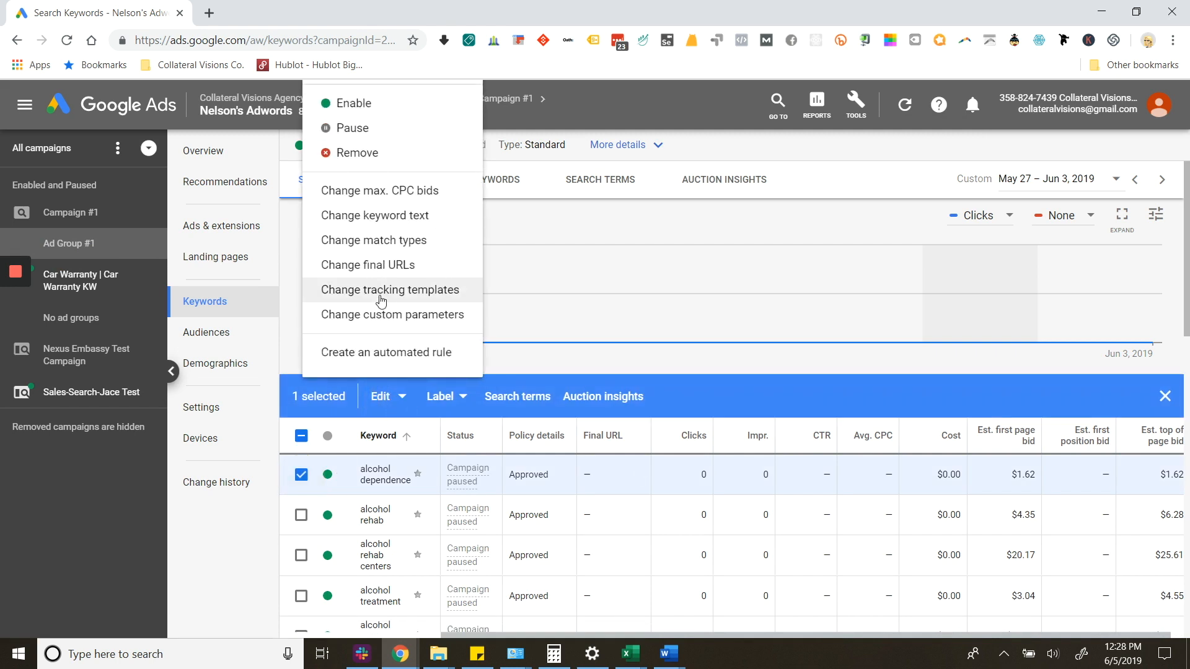
left_click(404, 403)
left_click(383, 399)
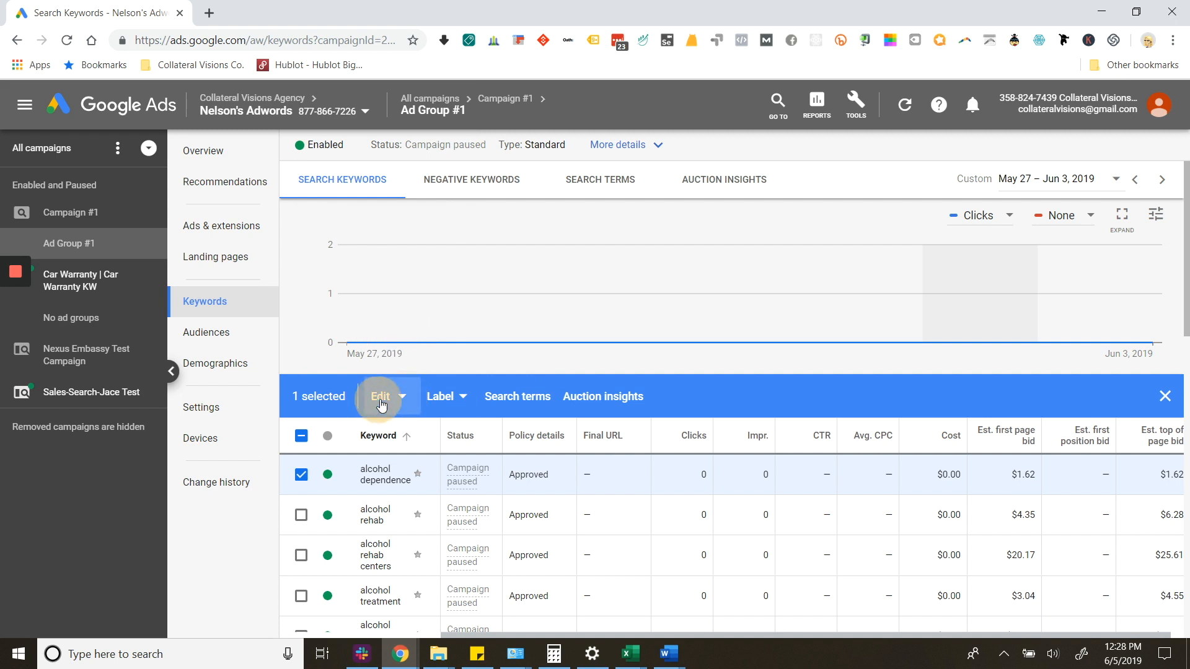
left_click(301, 436)
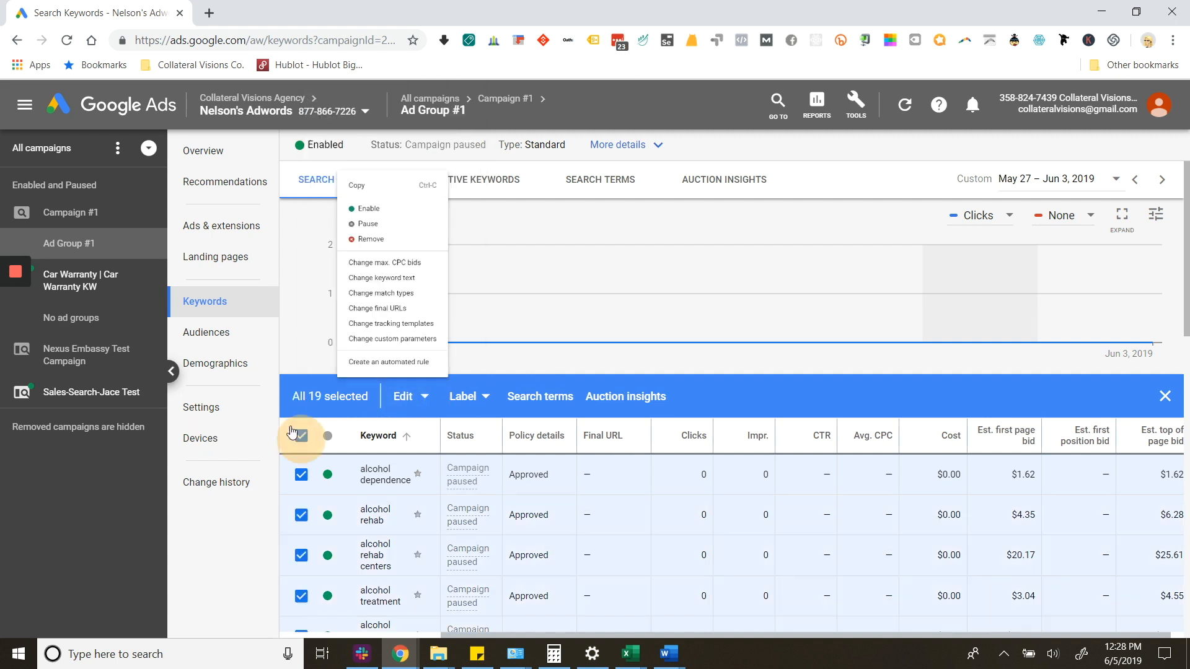
Open the ad groups of Campaign #1, select Ad Group #1 and copy it.
left_click(65, 212)
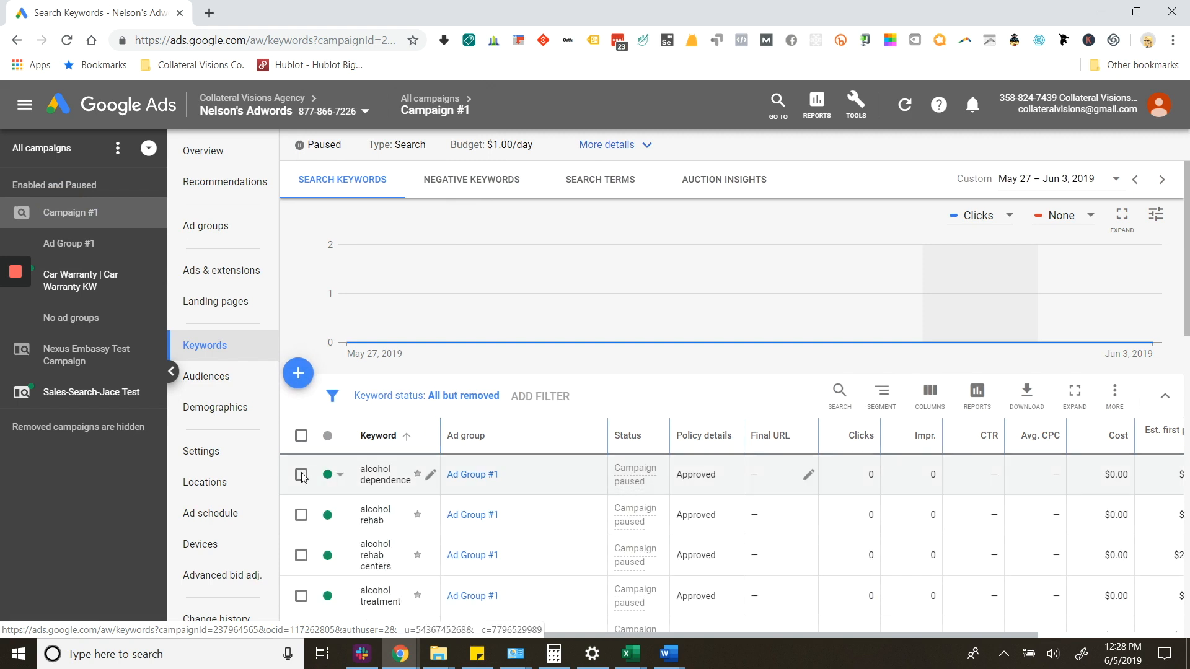
left_click(200, 237)
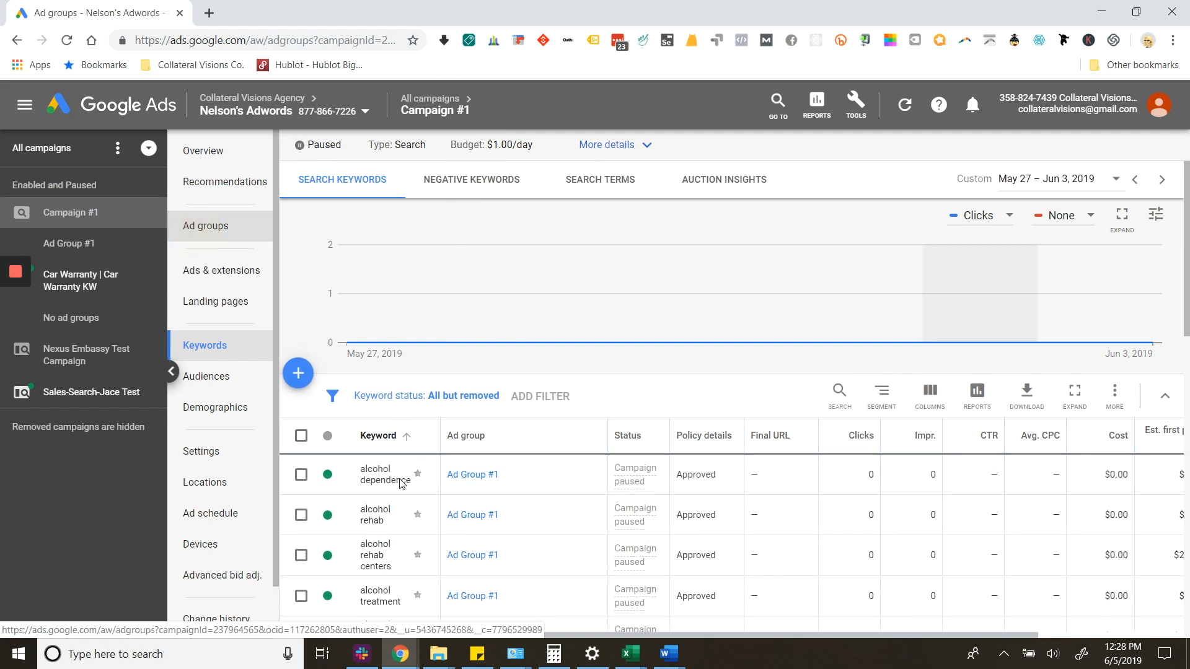
left_click(301, 466)
left_click(381, 397)
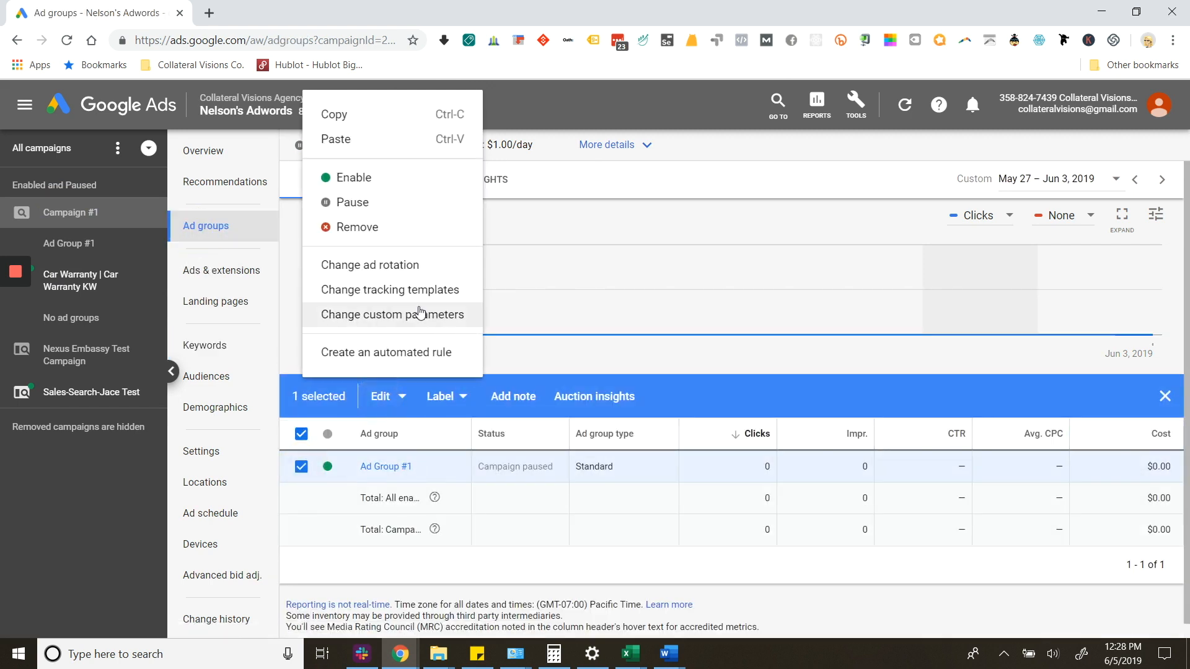
left_click(345, 120)
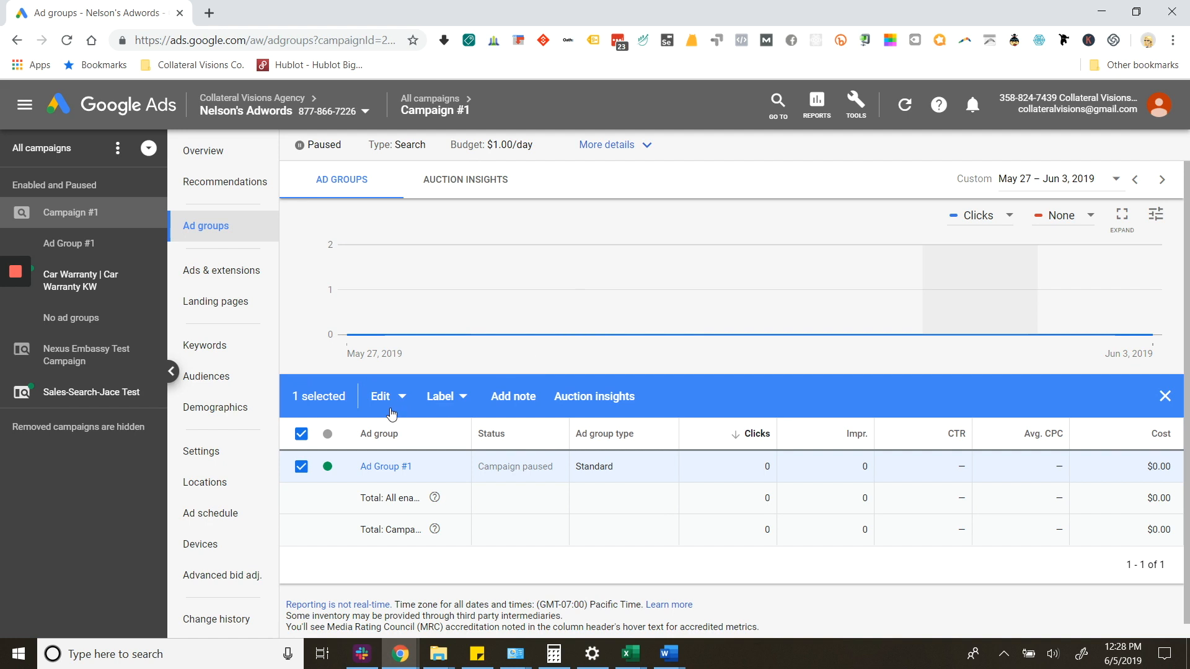
Paste the copied ad group into Campaign #1 without pausing new ad groups after pasting.
left_click(1165, 396)
left_click(1114, 396)
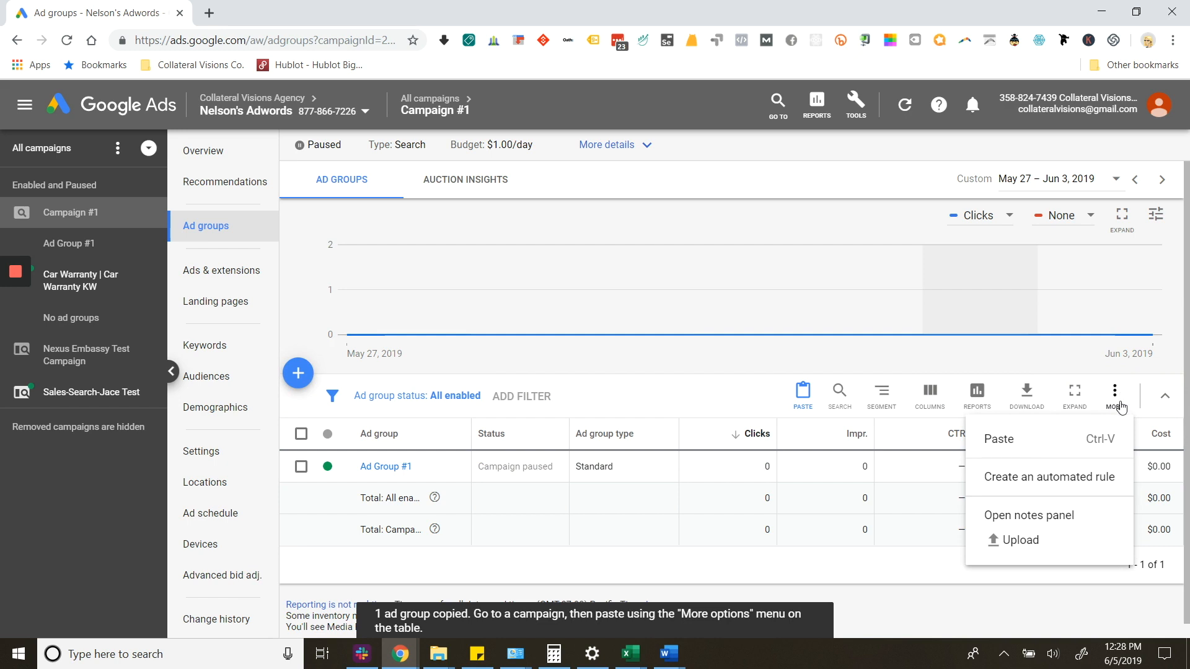
left_click(1016, 443)
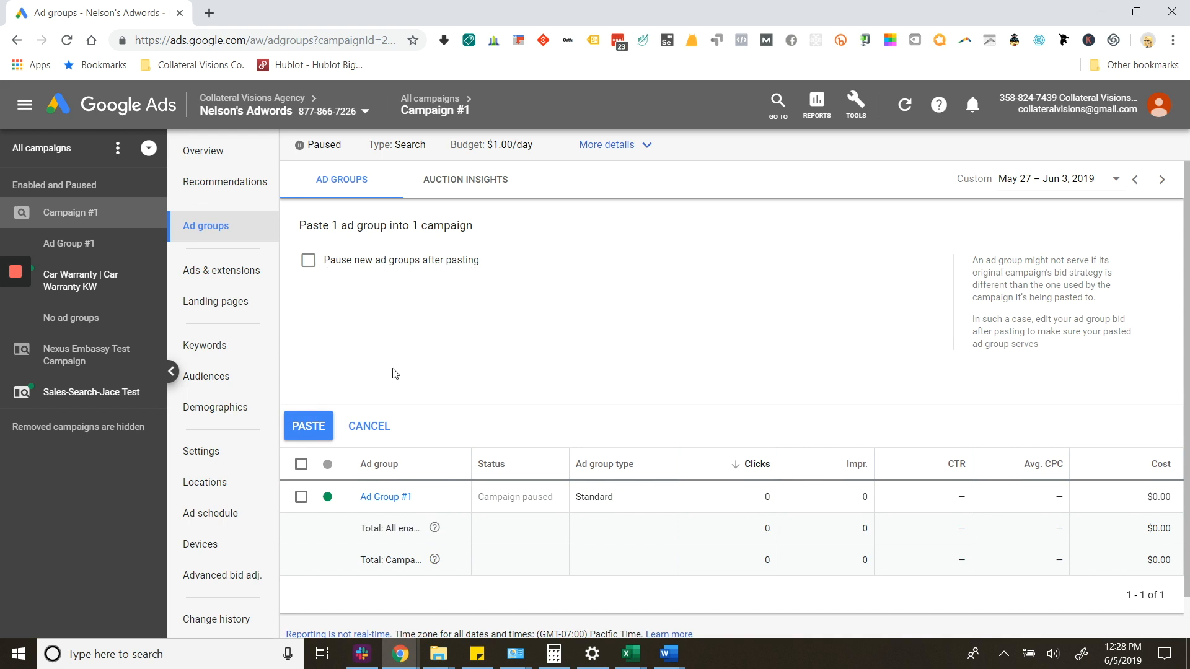
left_click(305, 429)
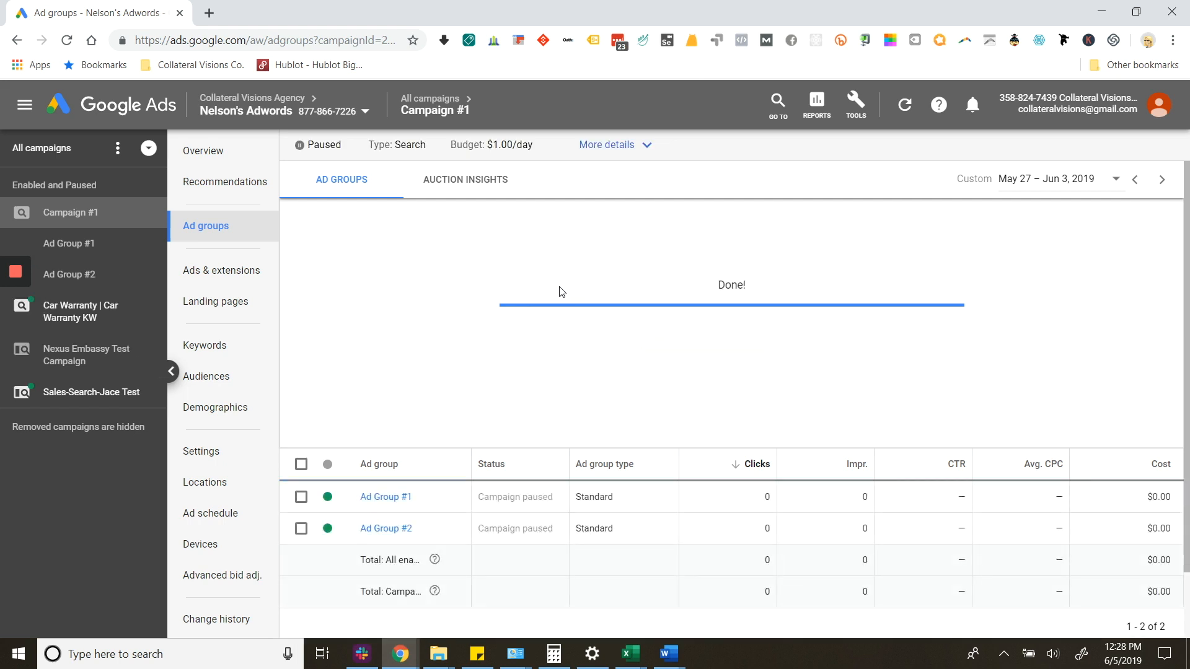
View the ads, extensions and automated extensions sections of Campaign #1.
left_click(213, 272)
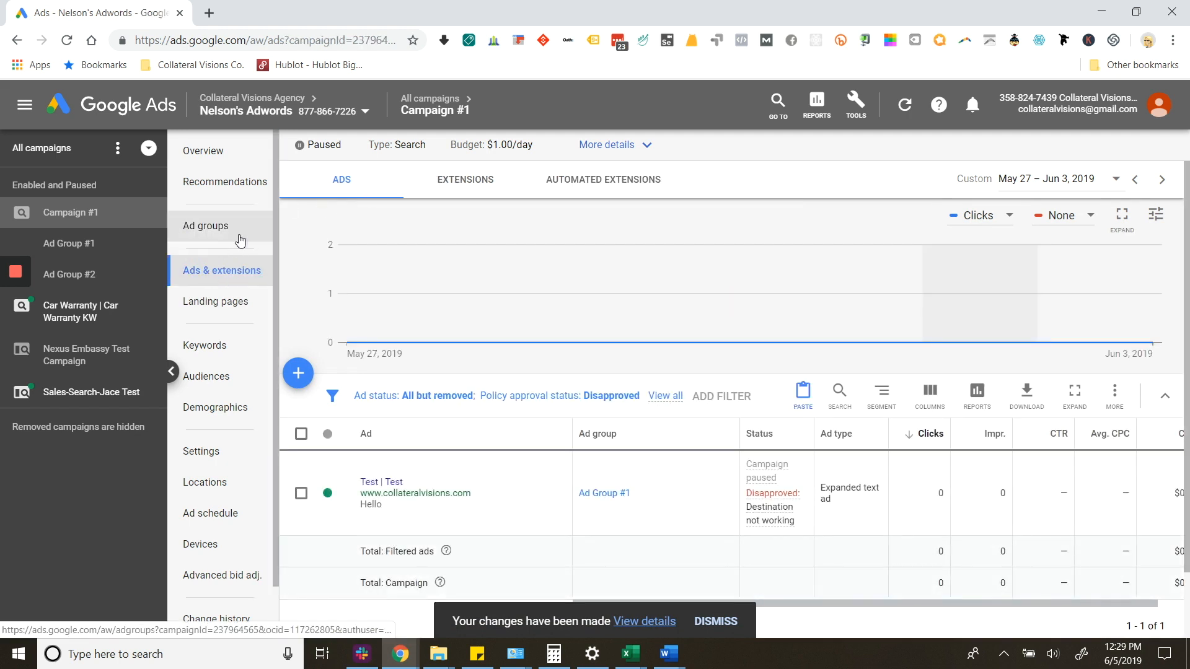
left_click(455, 183)
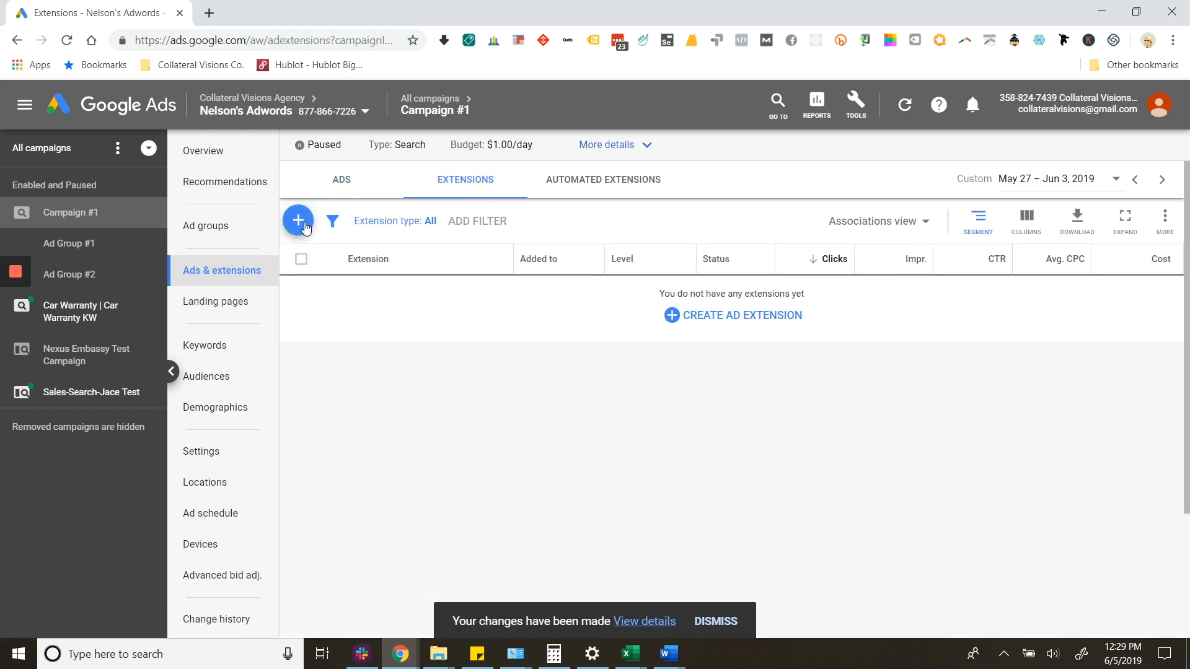
left_click(563, 185)
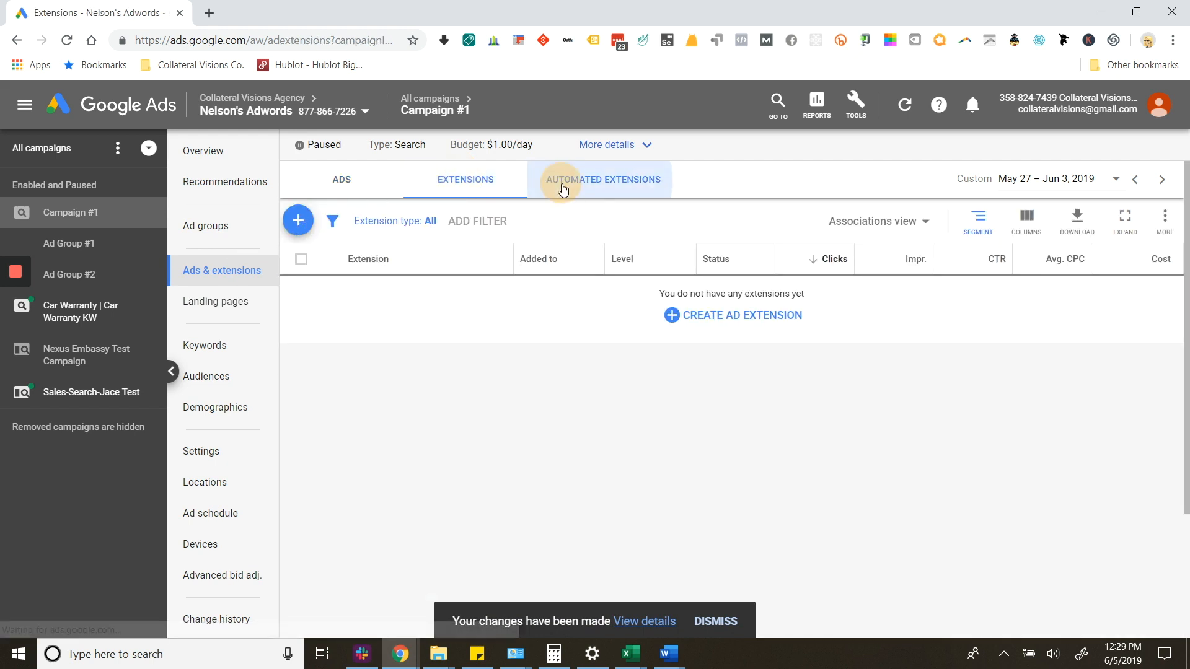
left_click(485, 194)
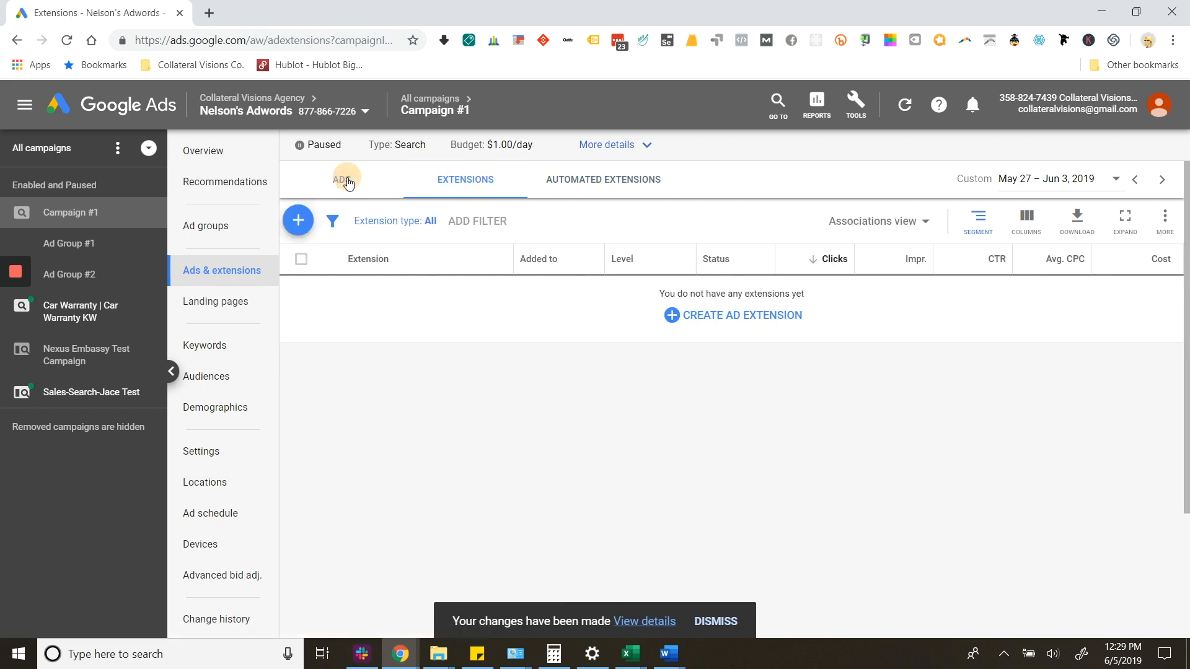
left_click(344, 180)
Look through the ad groups, landing pages, keywords, demographics and audiences pages of Campaign #1.
left_click(207, 230)
left_click(221, 270)
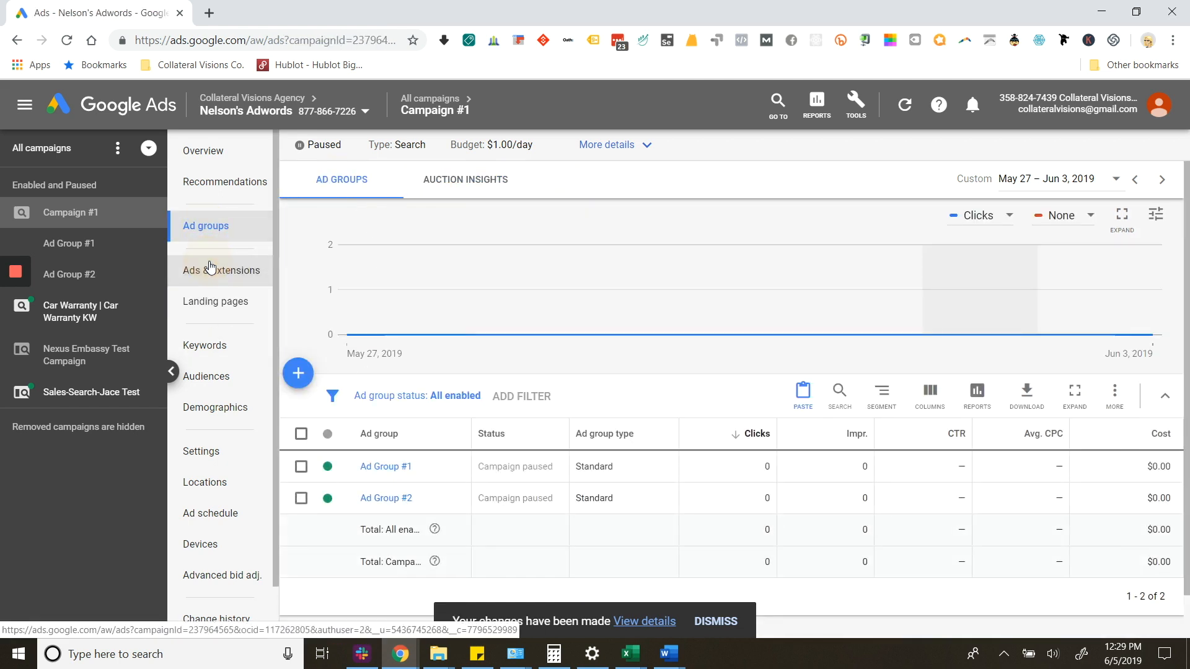
left_click(222, 310)
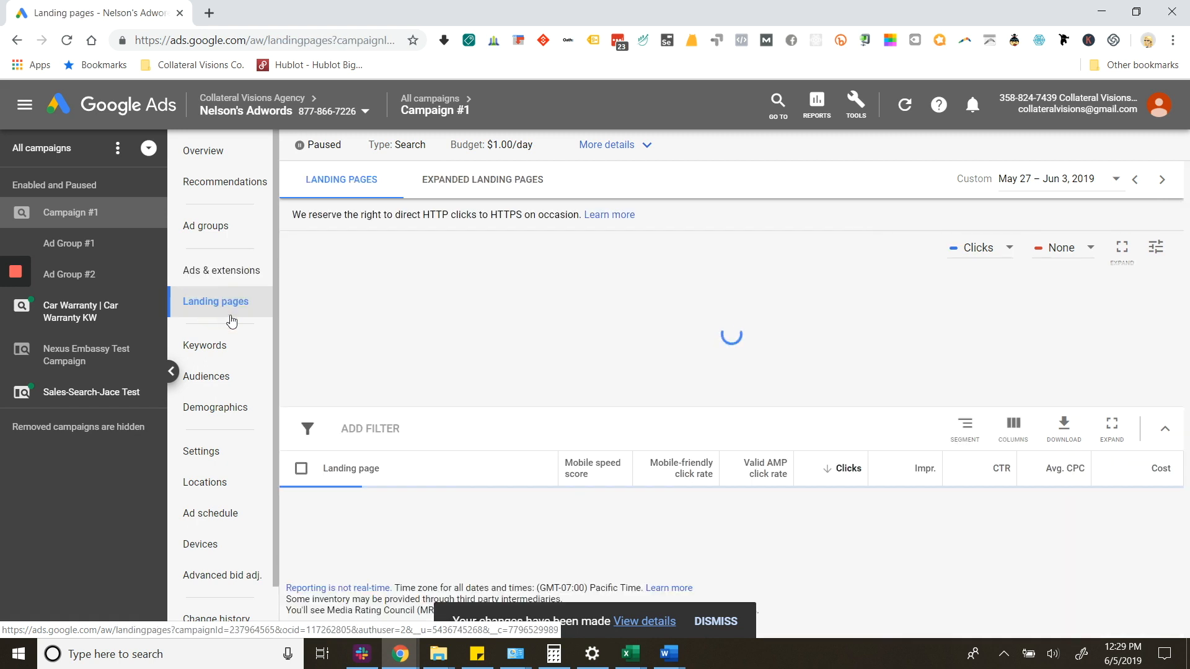
left_click(212, 350)
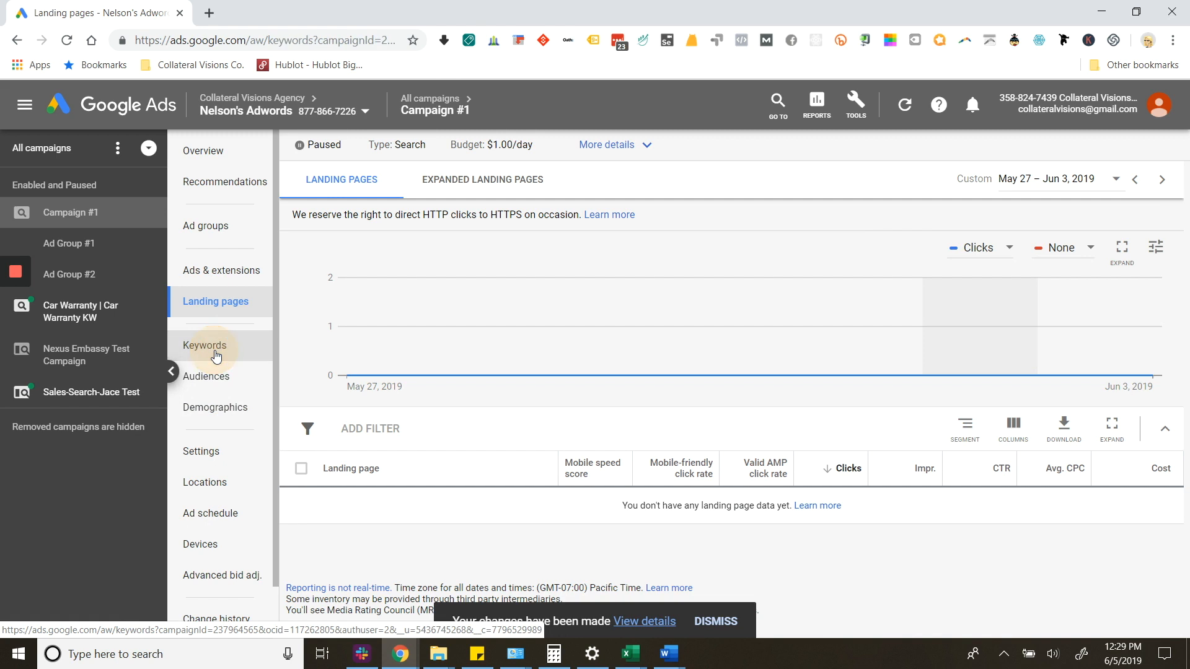
left_click(220, 380)
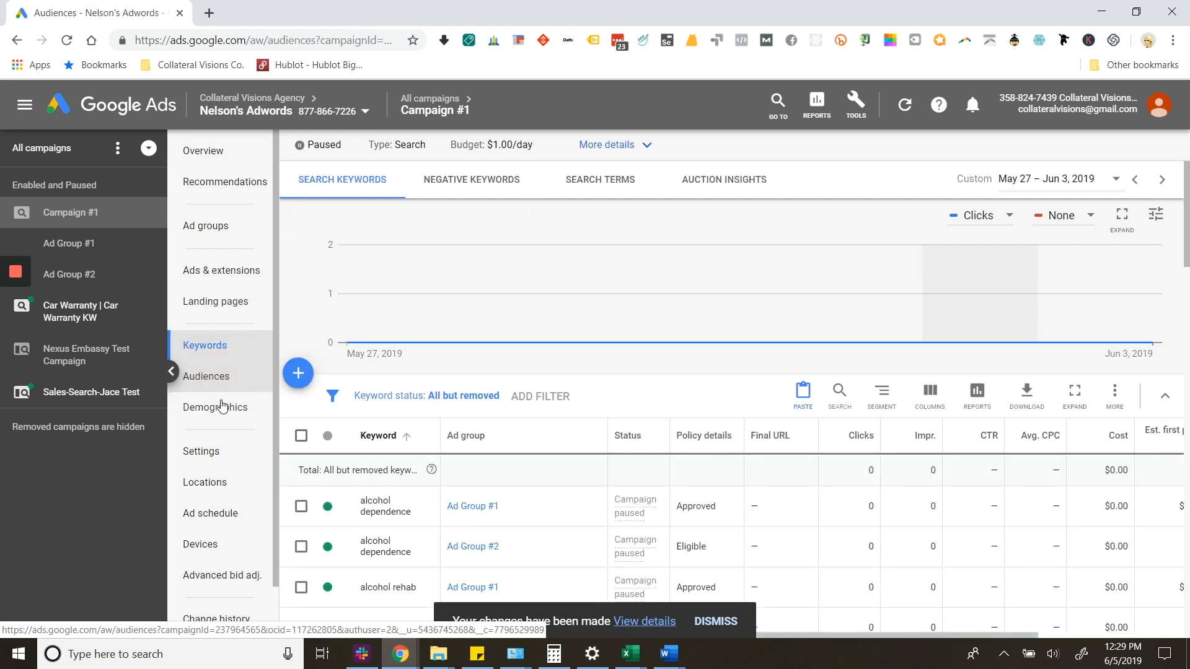
left_click(221, 410)
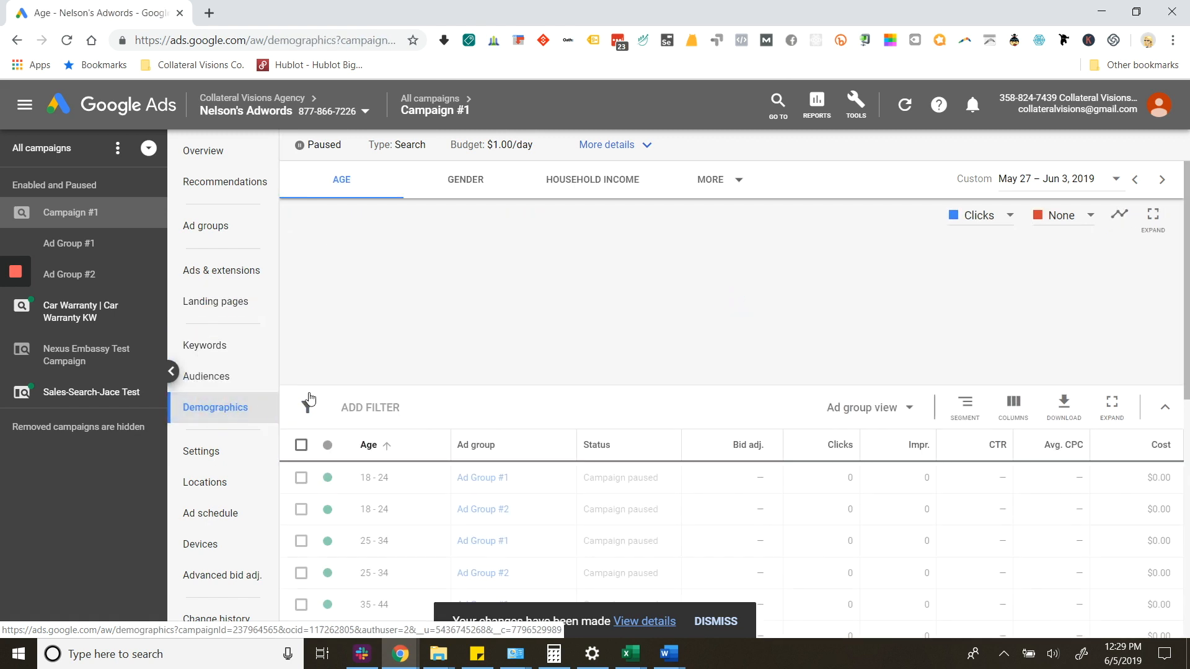
left_click(246, 383)
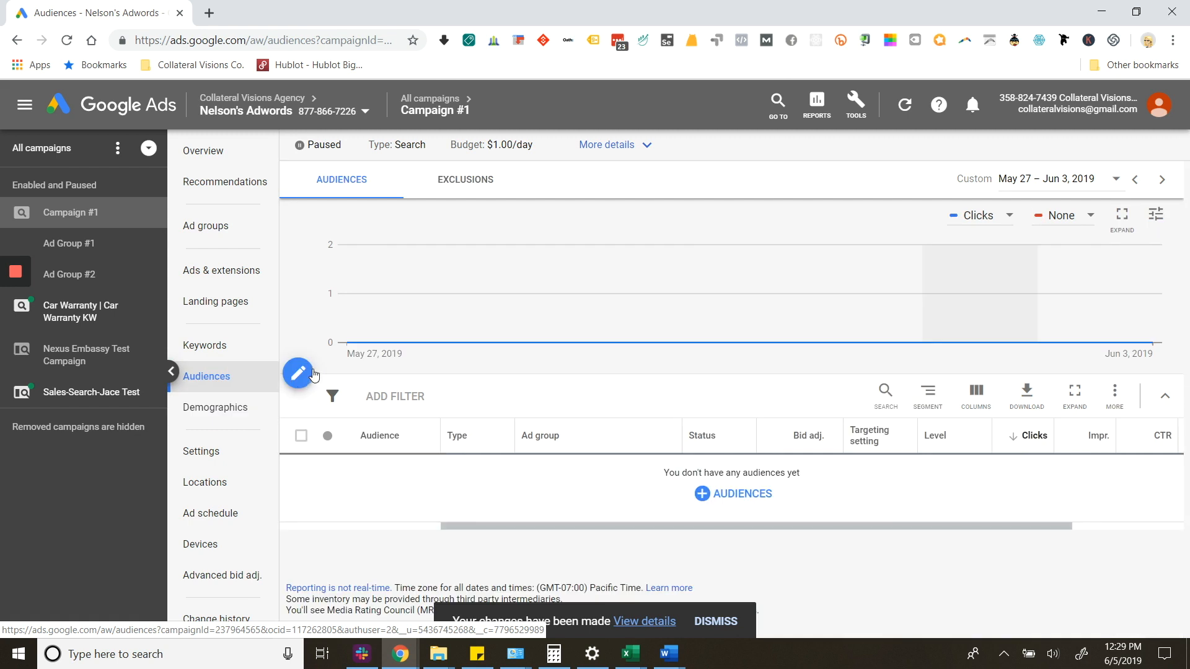
Open the form for adding search keywords to Ad Group #1 of Campaign #1.
left_click(225, 352)
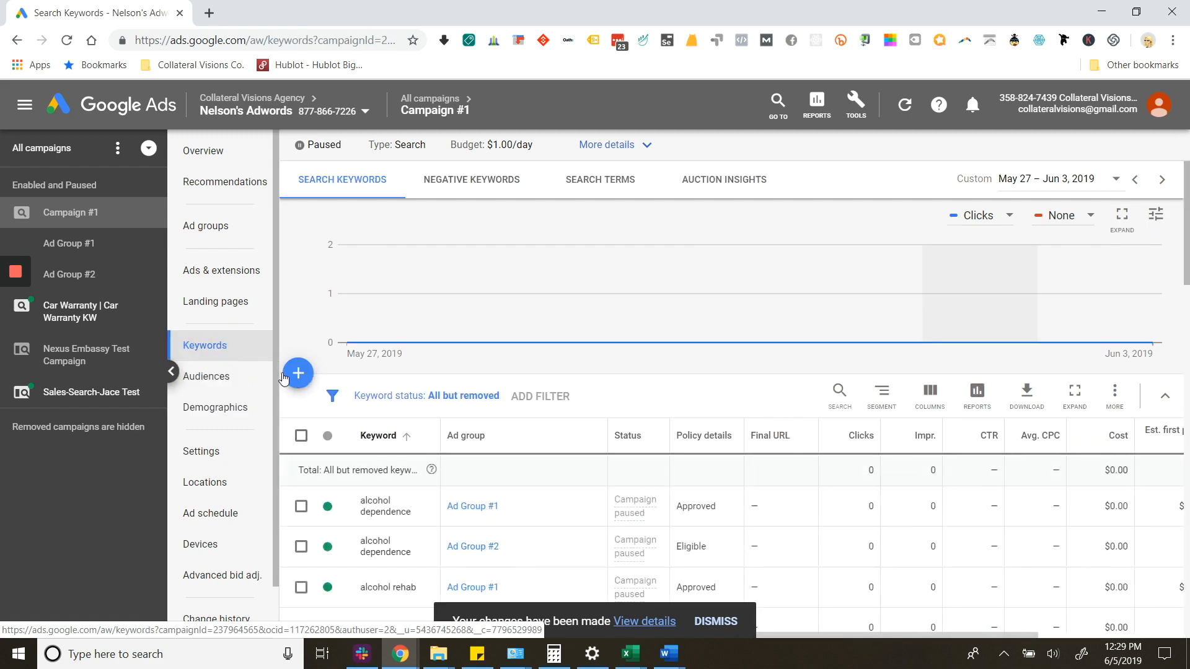
left_click(299, 375)
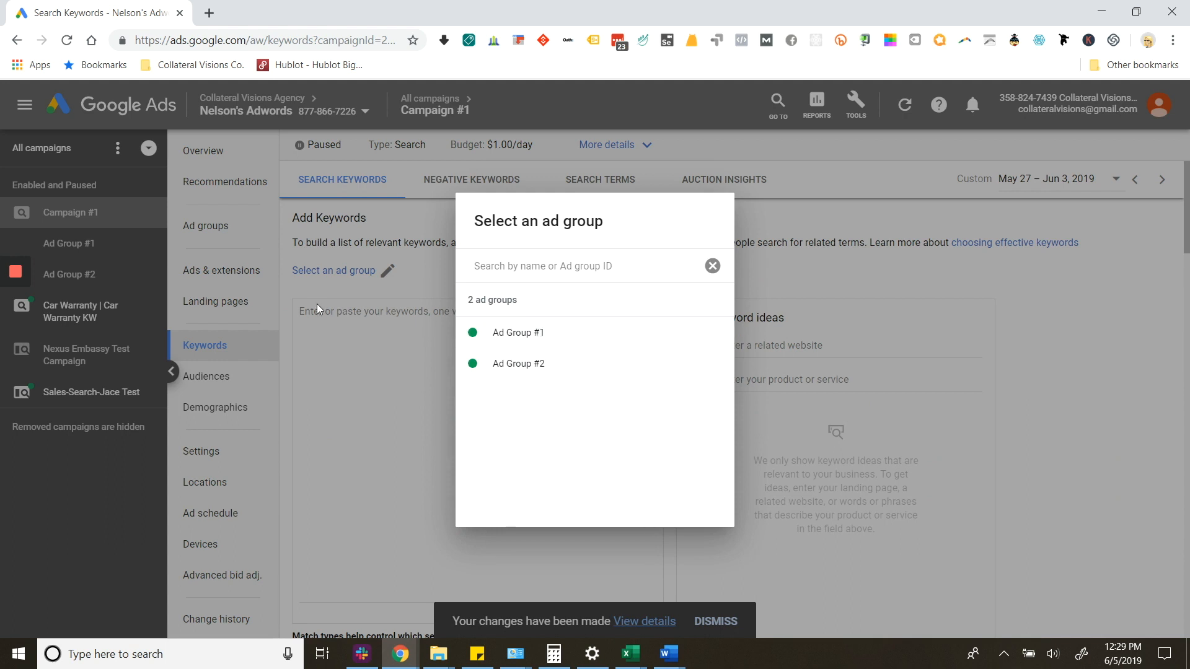
left_click(529, 332)
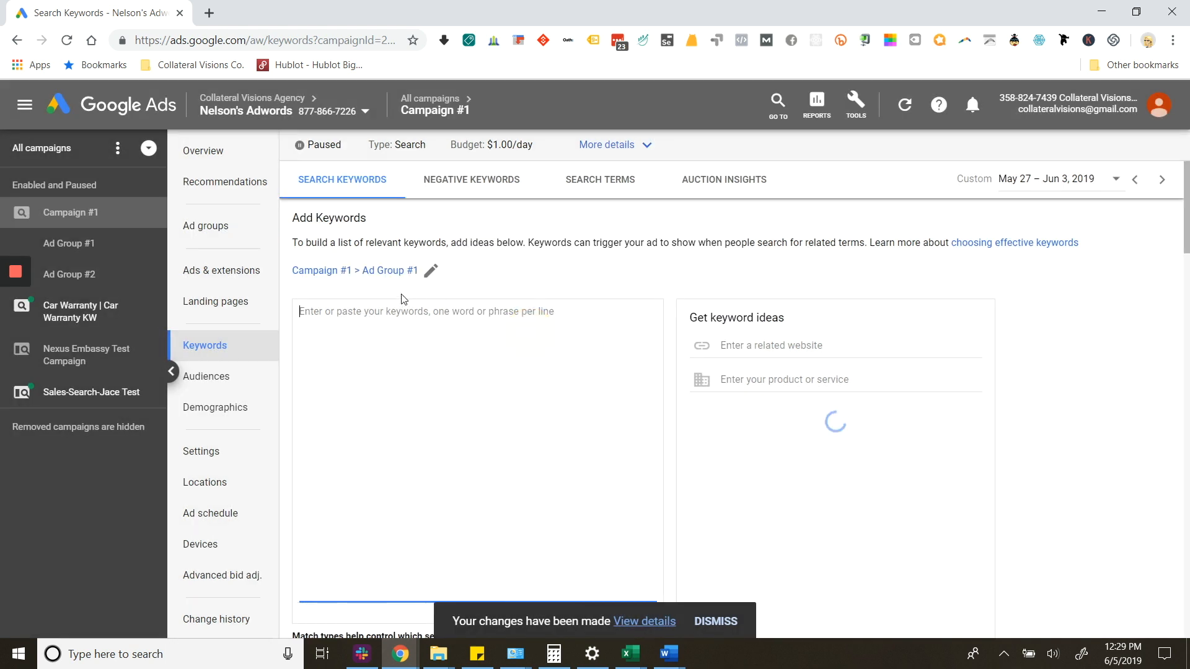
Start a new standard ad group in Campaign #1 and enter test as its first keyword.
left_click(209, 226)
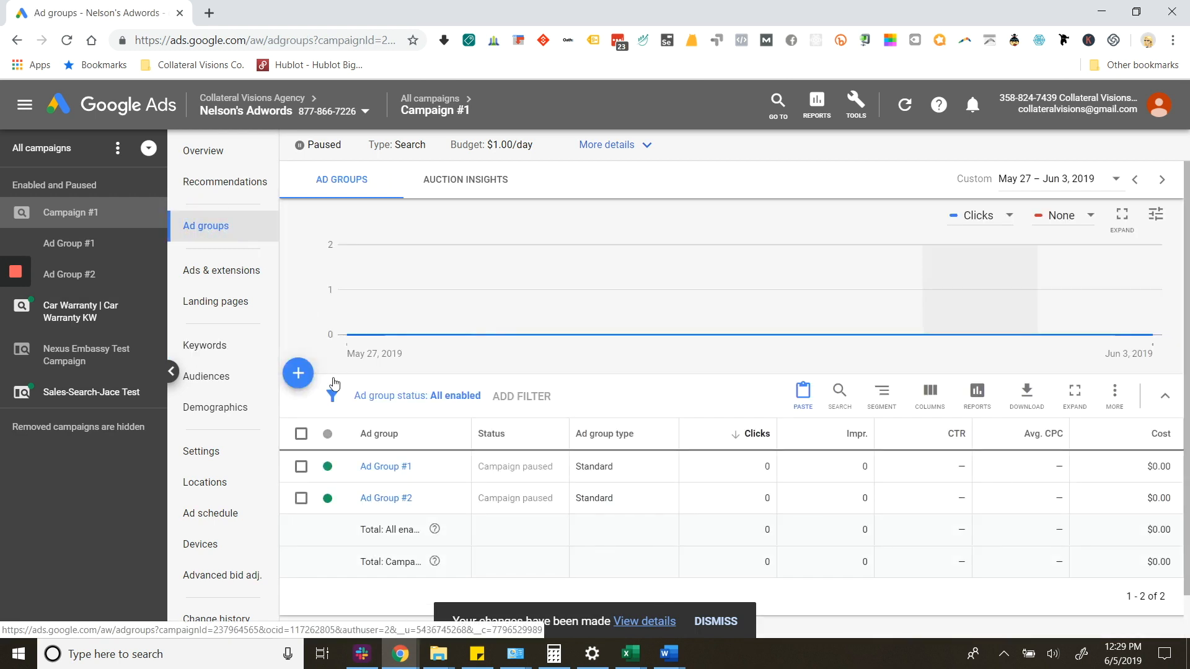
left_click(300, 376)
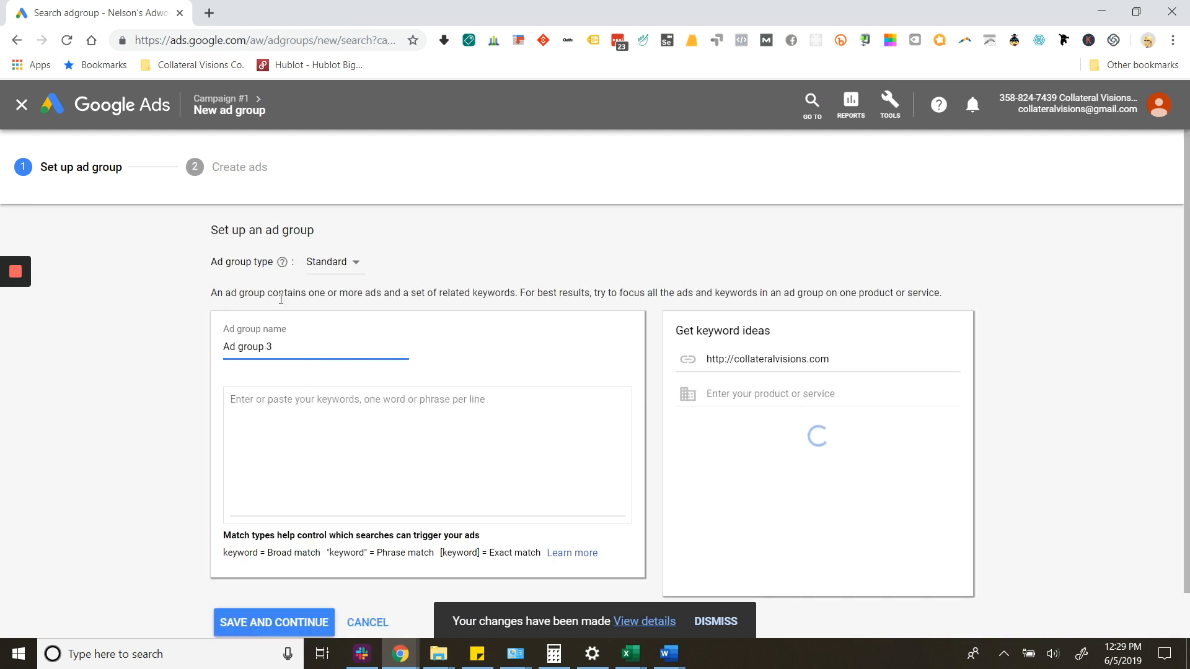
scroll(333, 337, "down", 1)
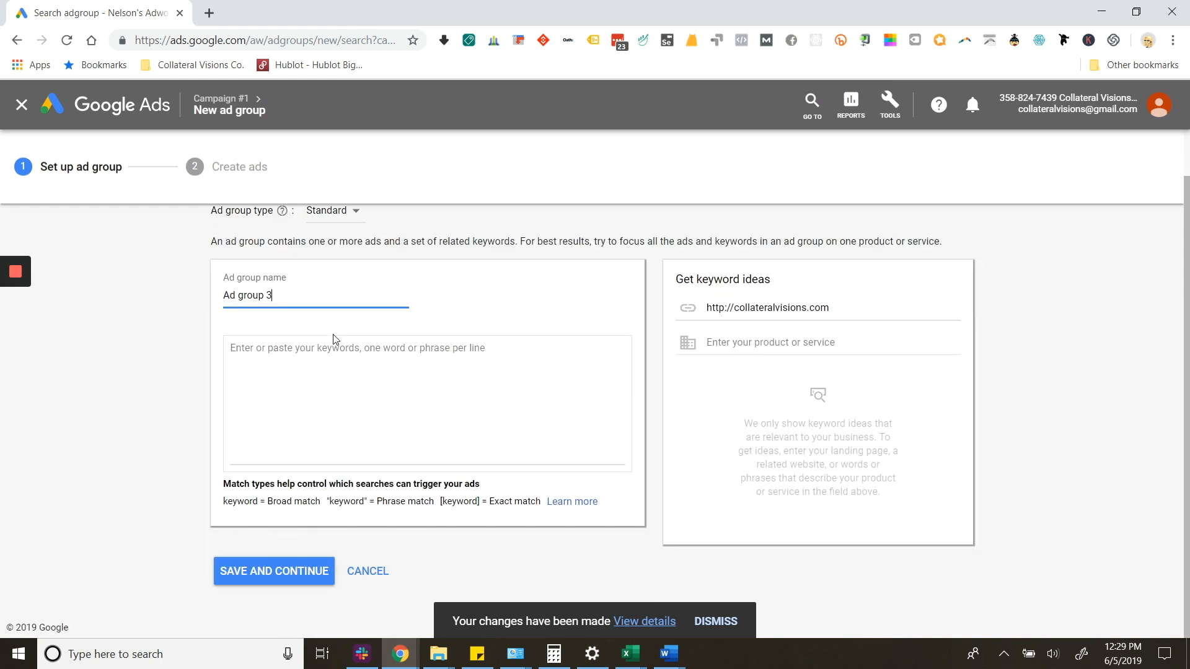
scroll(335, 267, "up", 1)
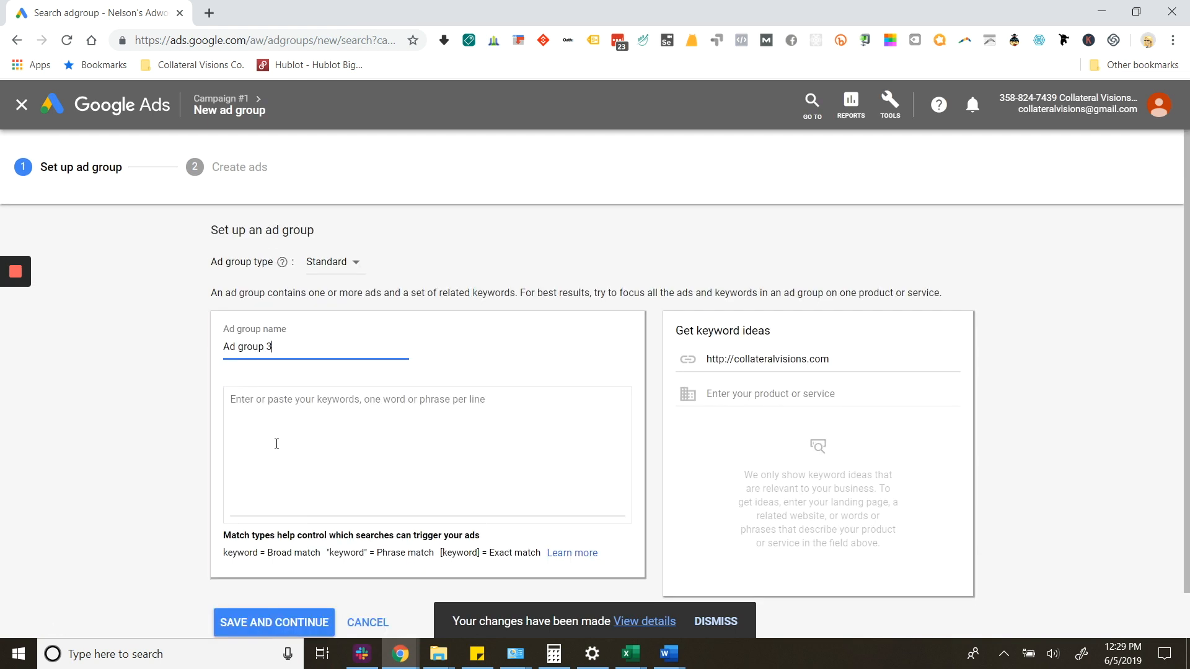
left_click(245, 402)
type("test")
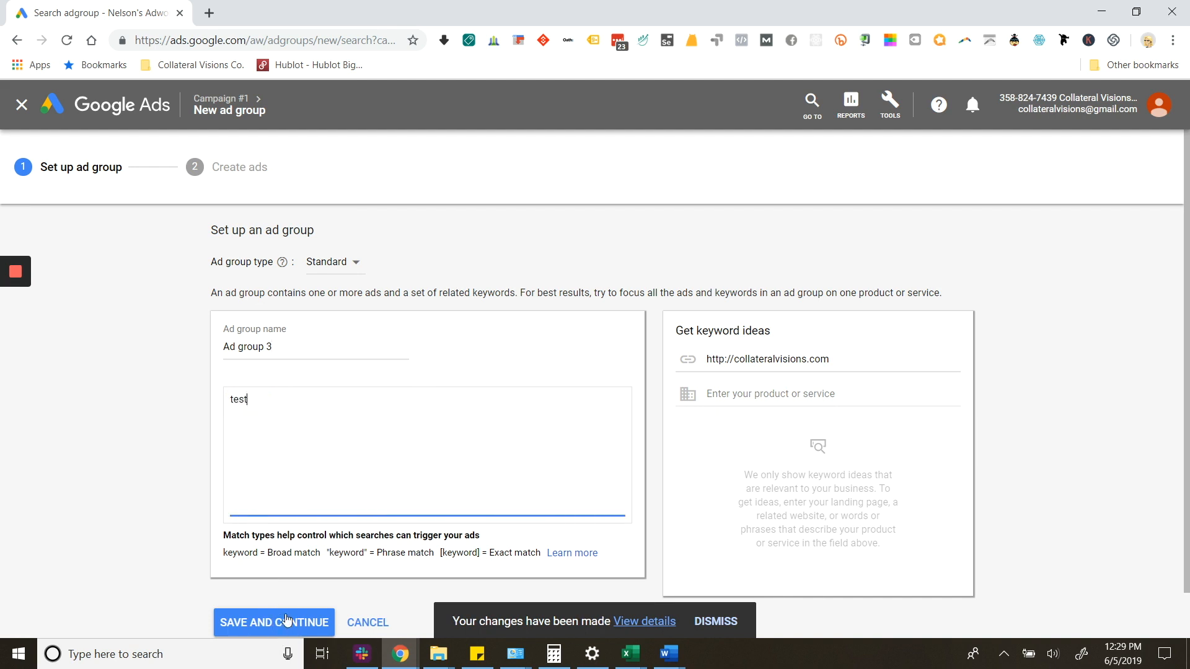
Get keyword ideas for the product leads and add the suggestions leads online and generators for sale.
left_click(751, 394)
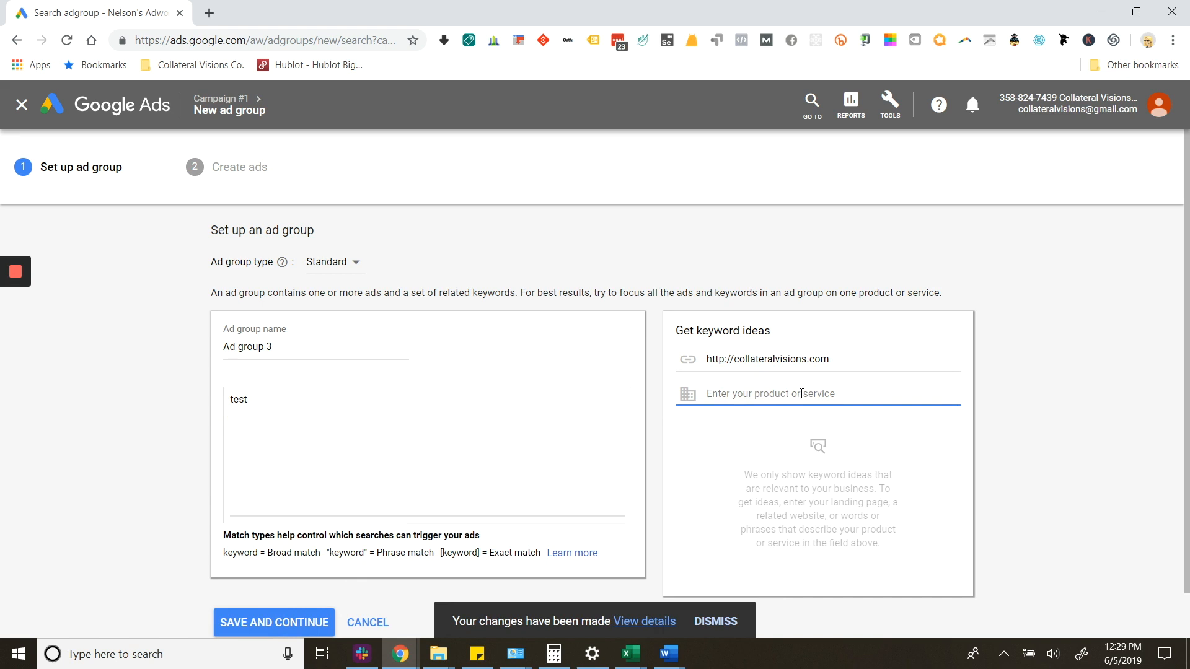
type("leads")
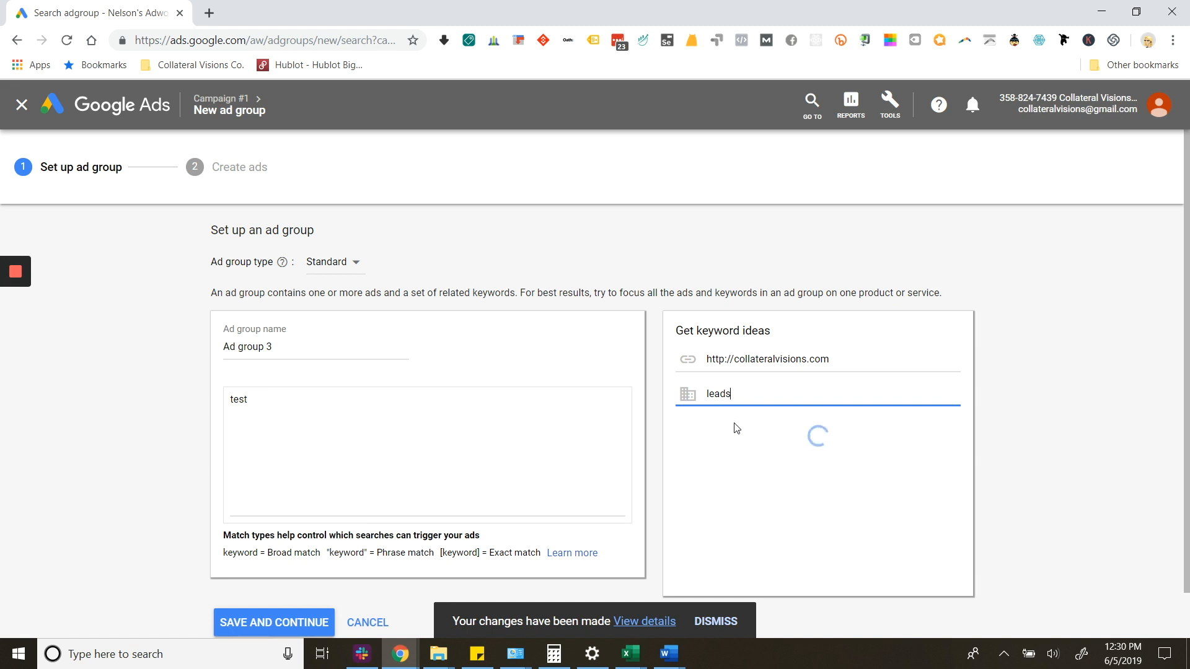
left_click(685, 459)
left_click(685, 459)
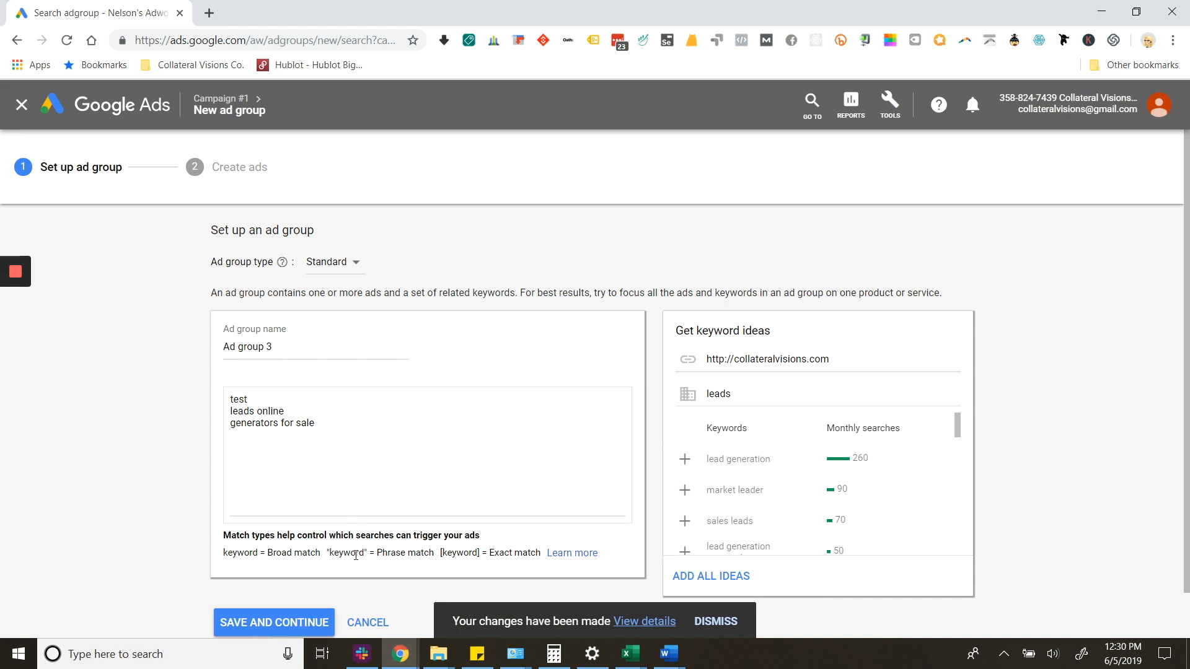
Make leads online a phrase match keyword and generators for sale an exact match keyword, and save the ad group setup.
left_click_drag(224, 555, 387, 555)
left_click(387, 555)
left_click(291, 412)
left_click(230, 411)
type("\"")
left_click(332, 426)
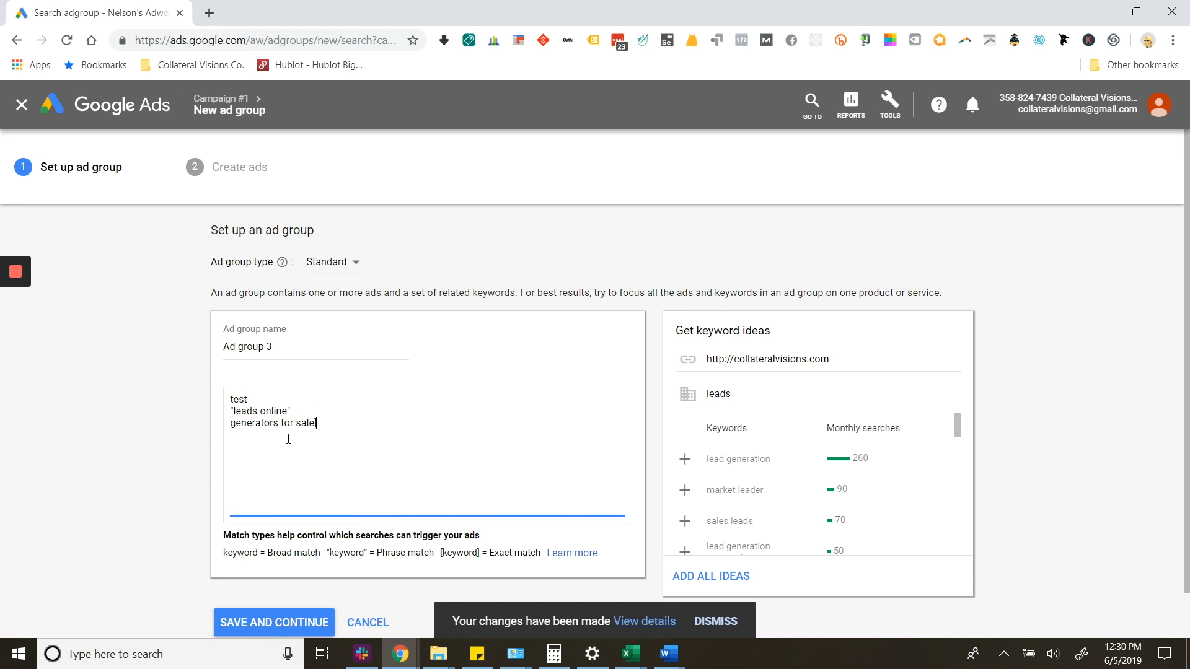
left_click(227, 427)
type("[")
left_click_drag(224, 534, 439, 540)
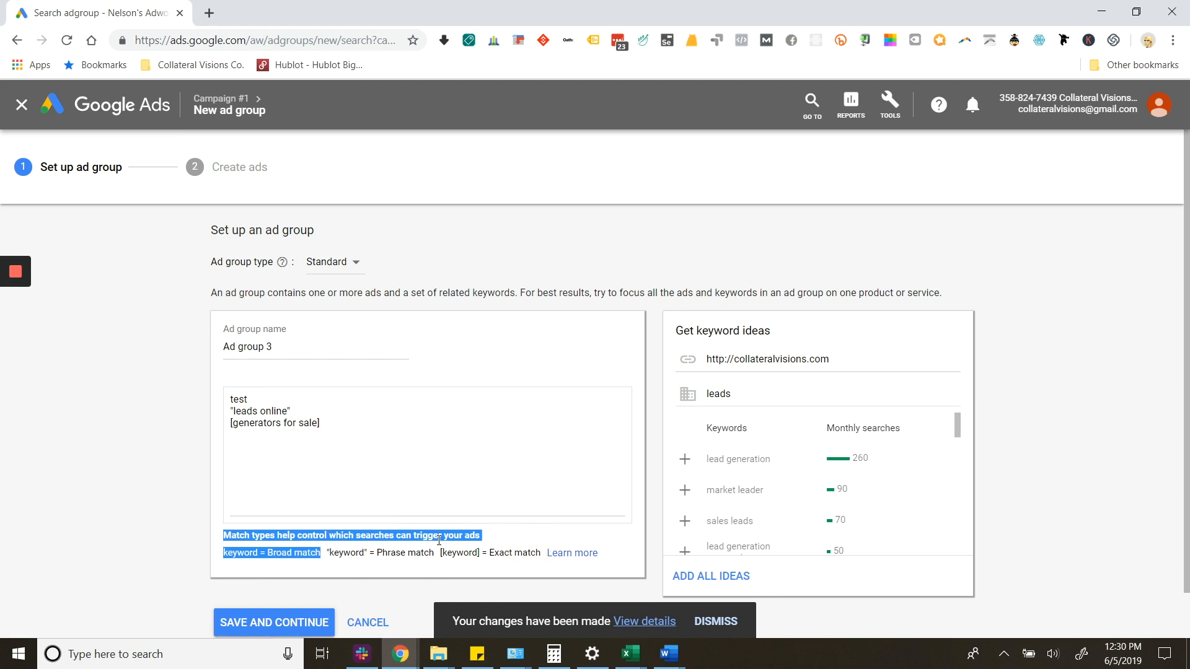
left_click(304, 628)
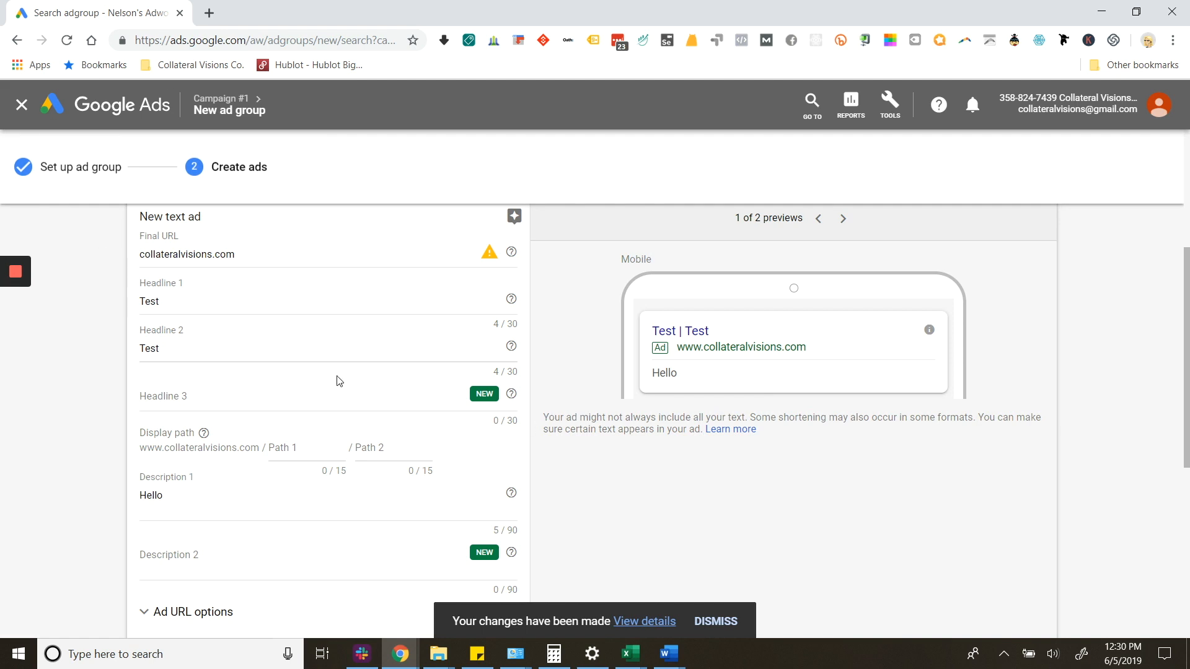
Review the prefilled new text ad and discard it, staying on the ad creation page.
scroll(339, 381, "down", 6)
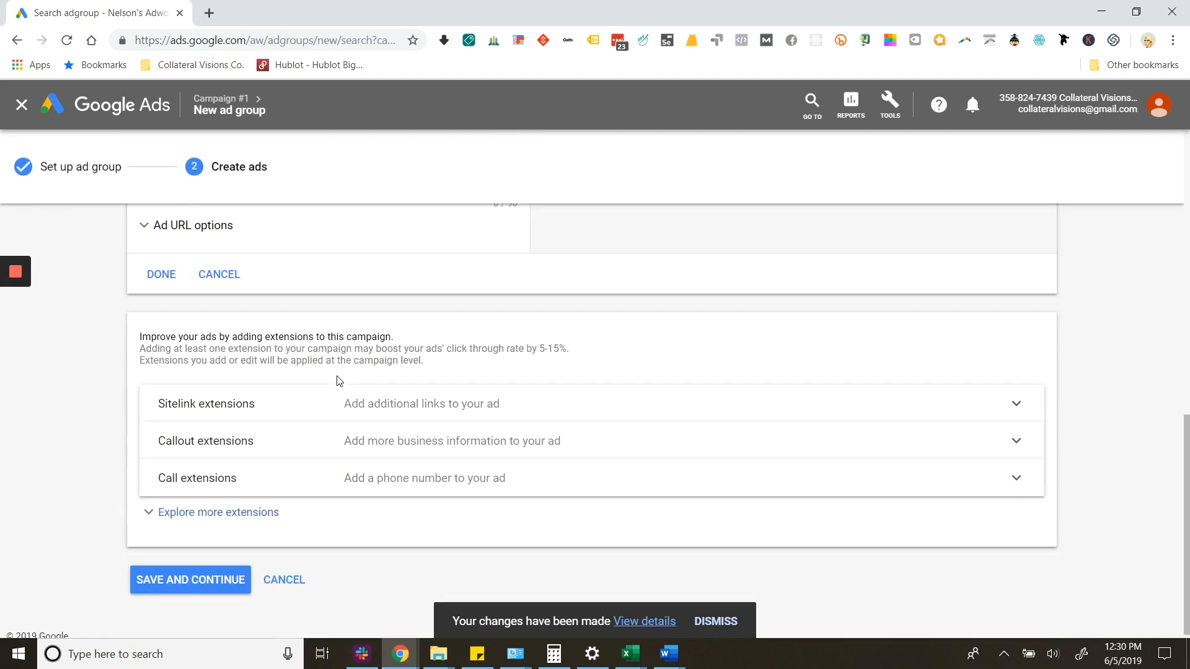
scroll(280, 348, "up", 5)
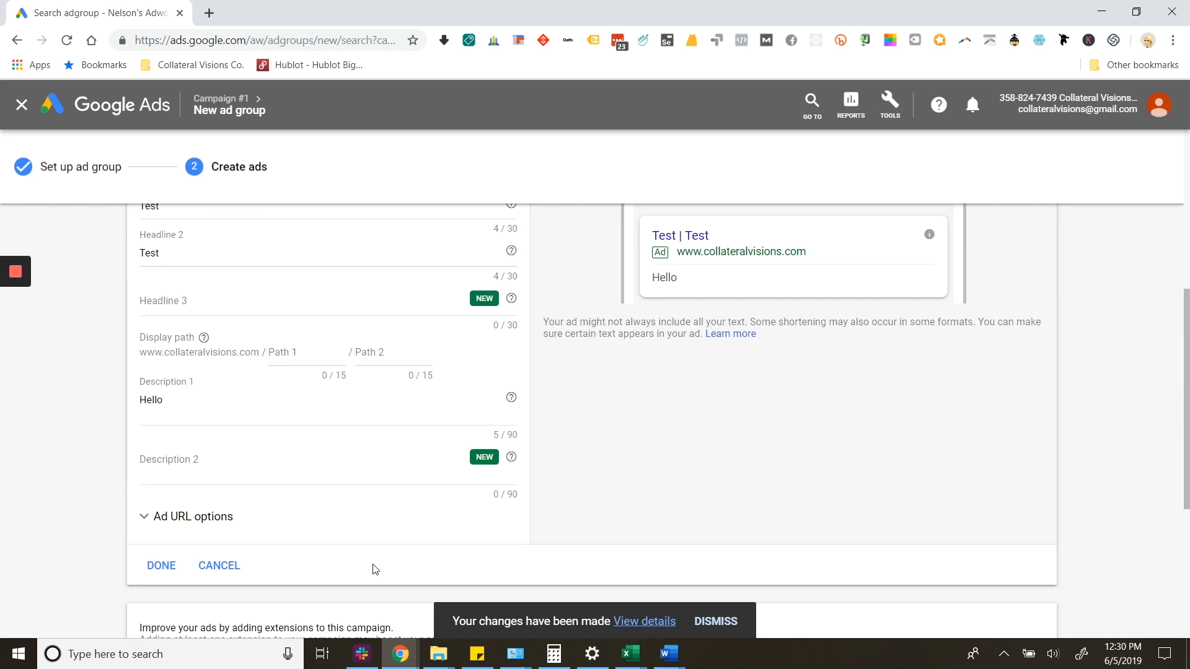
left_click(226, 574)
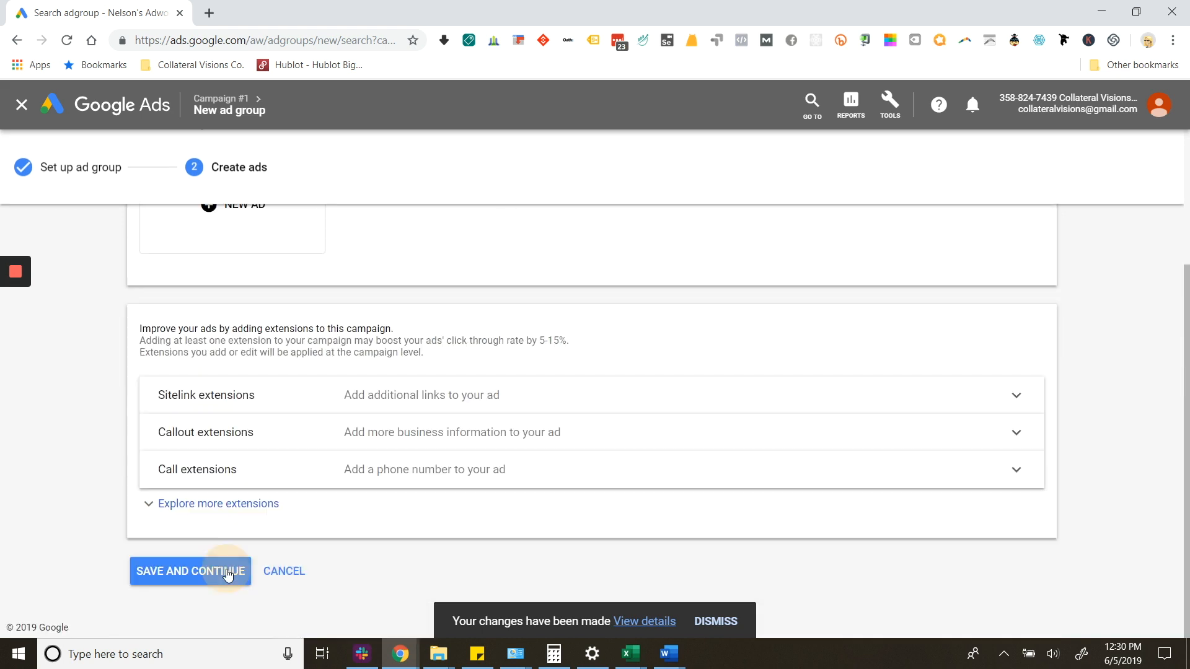
left_click(273, 572)
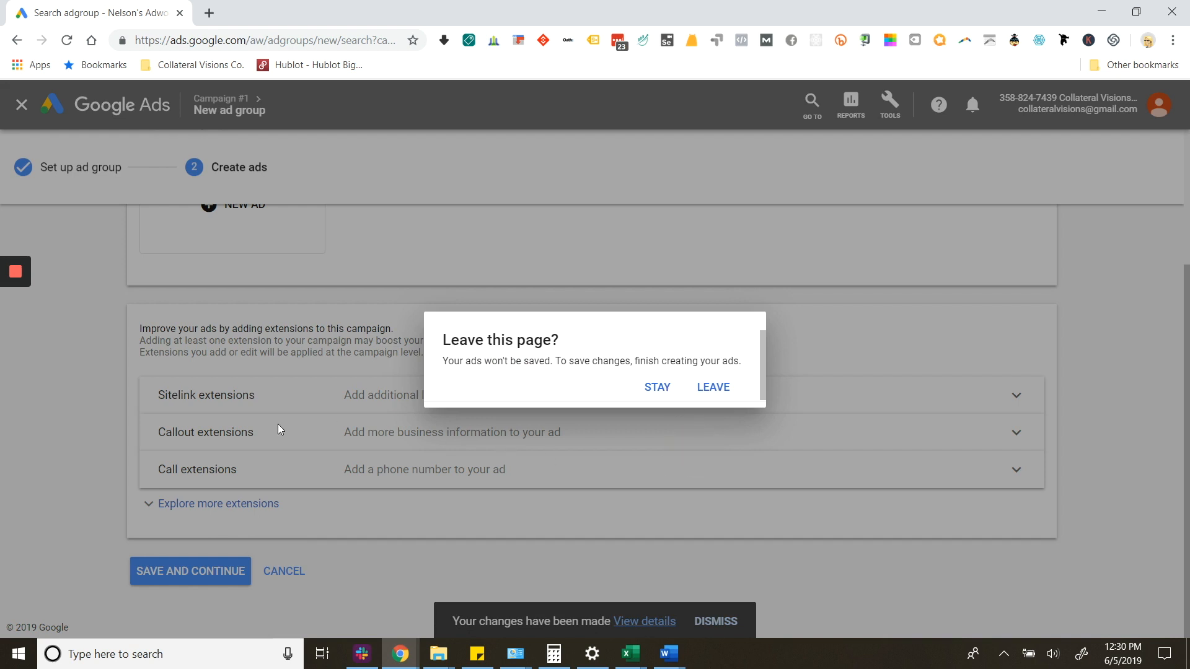
left_click(658, 387)
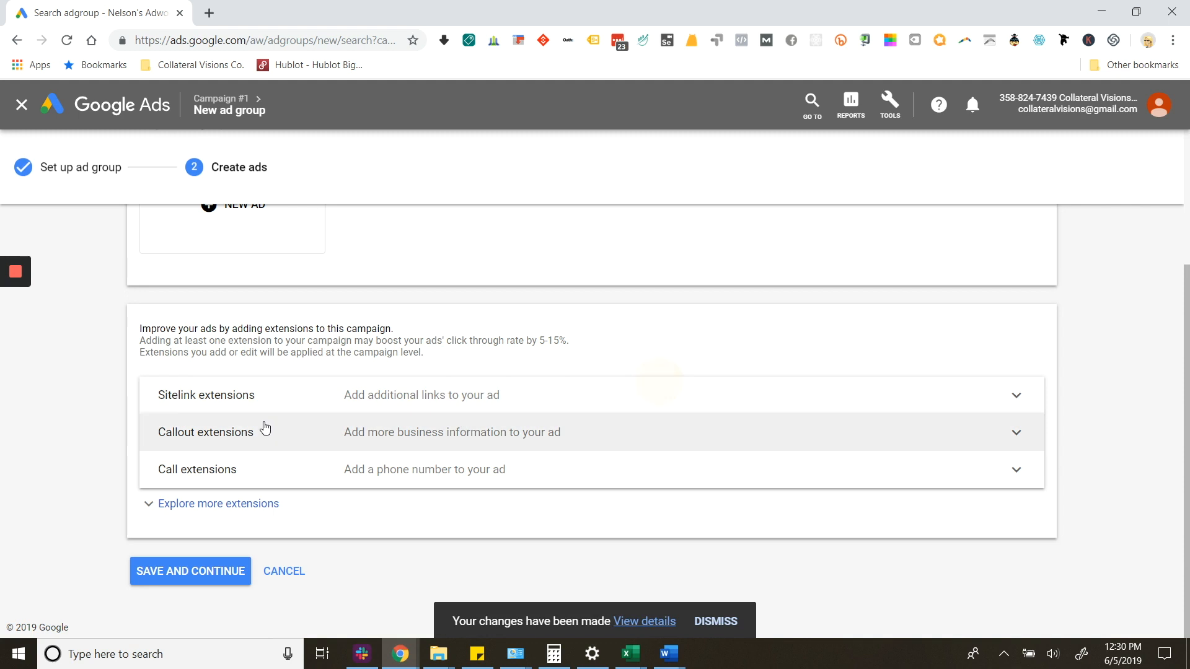
Examine the campaign-level sitelink and callout extension options for the new ad group.
left_click(268, 393)
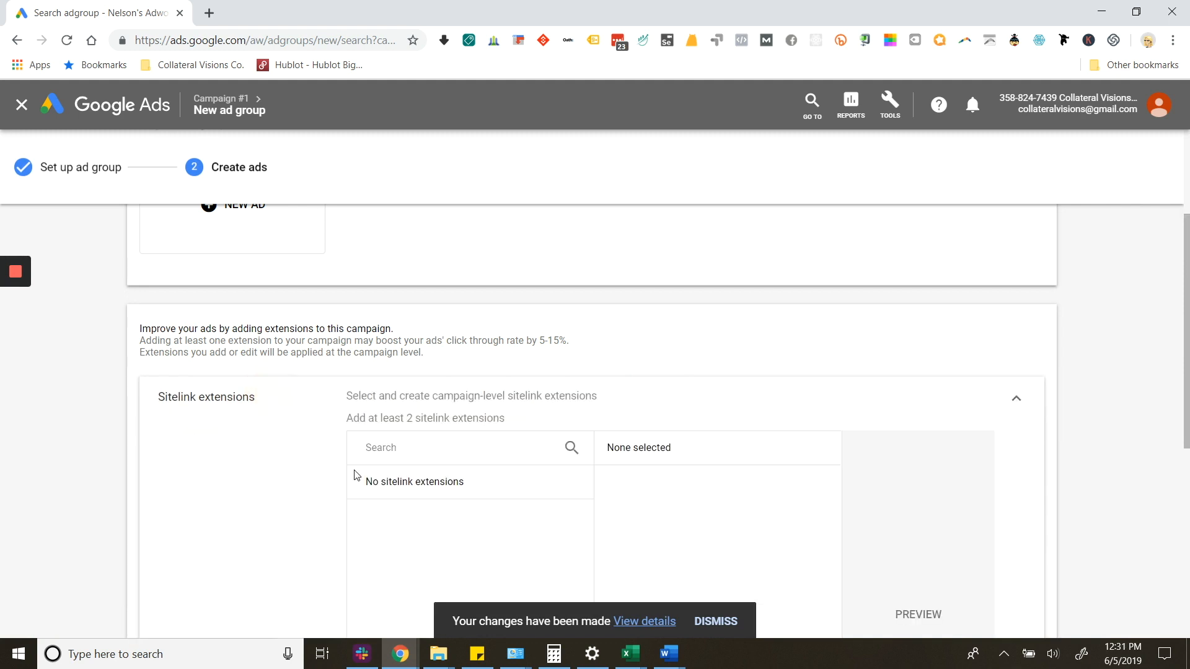
left_click(1016, 400)
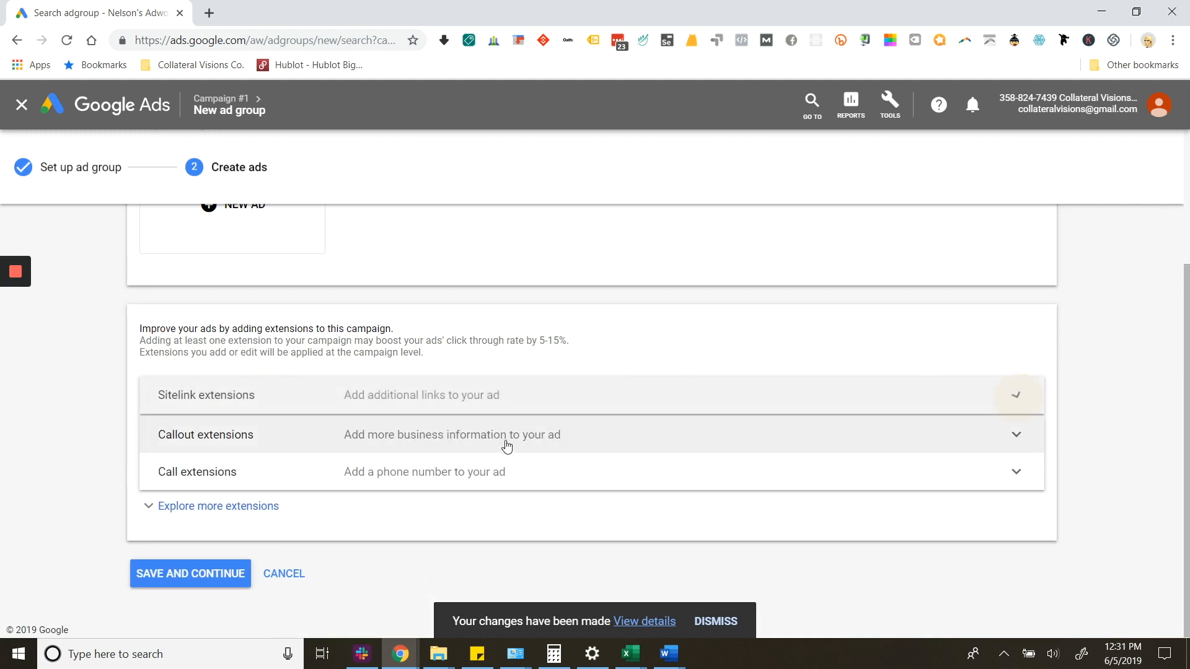
left_click(303, 439)
left_click(396, 436)
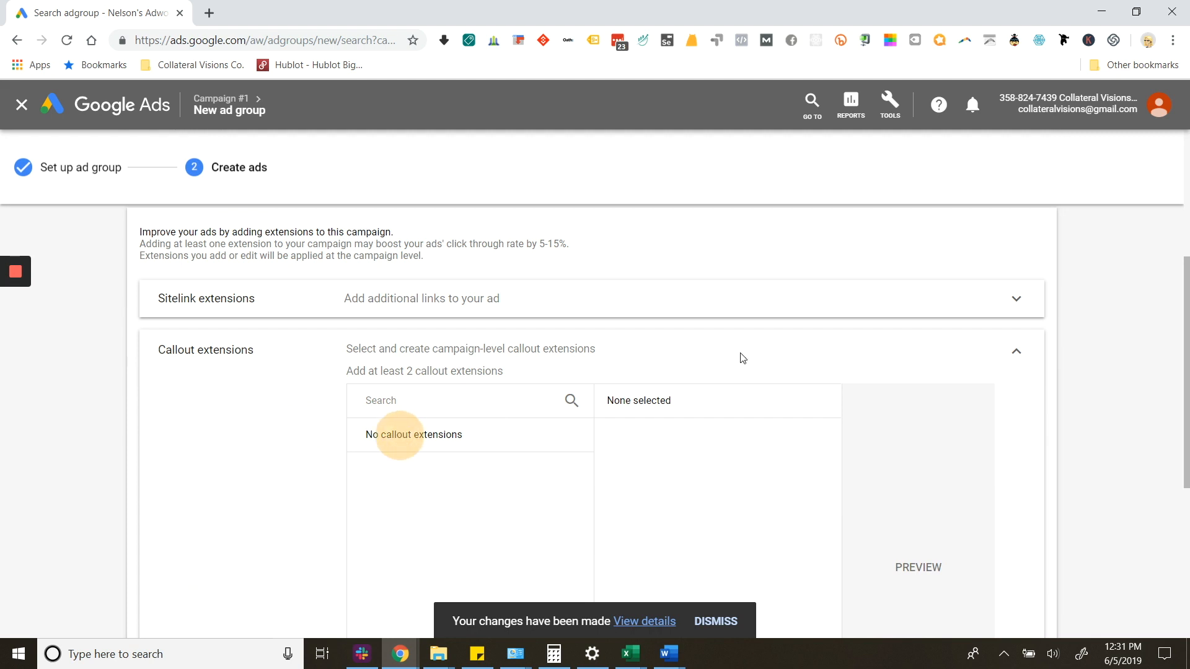
Collapse the callout extensions, open the campaign-level call extensions and reveal the additional extension types for the new ad group.
left_click(1017, 363)
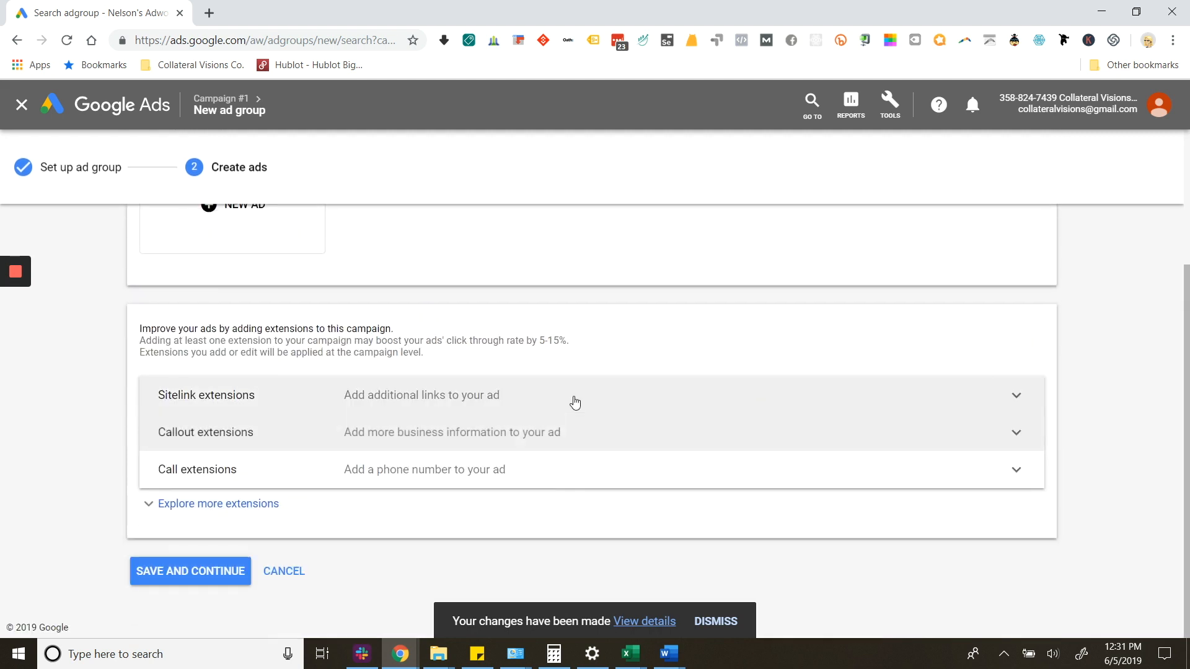
left_click(369, 467)
scroll(433, 466, "down", 1)
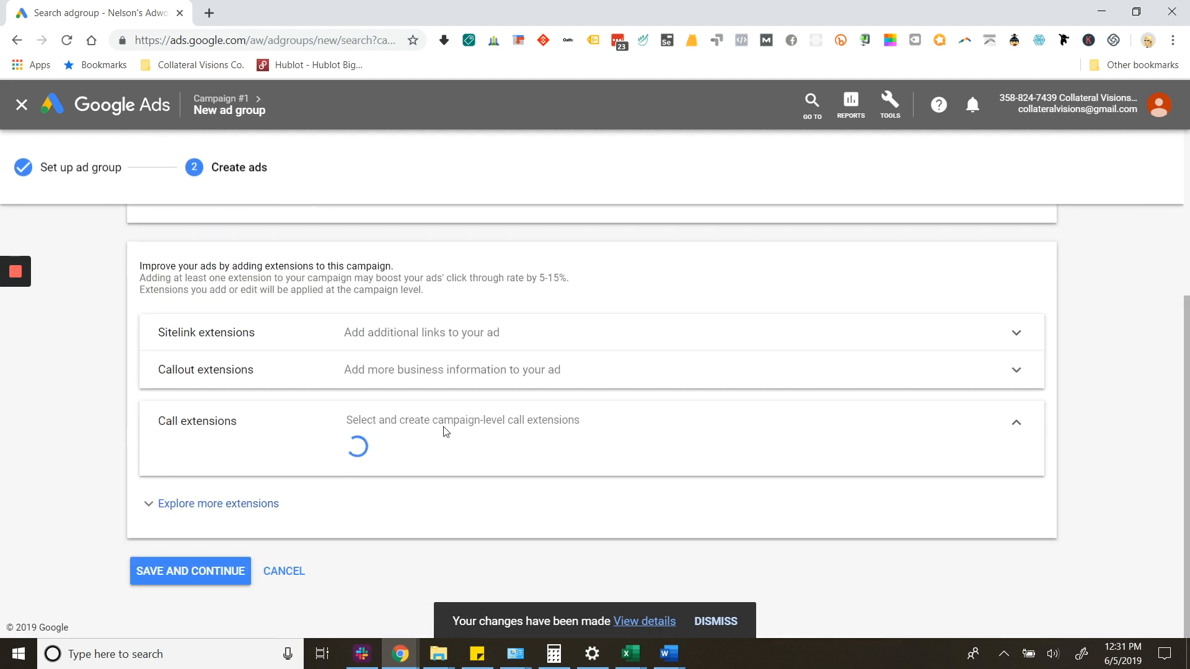
left_click(150, 504)
scroll(314, 449, "down", 4)
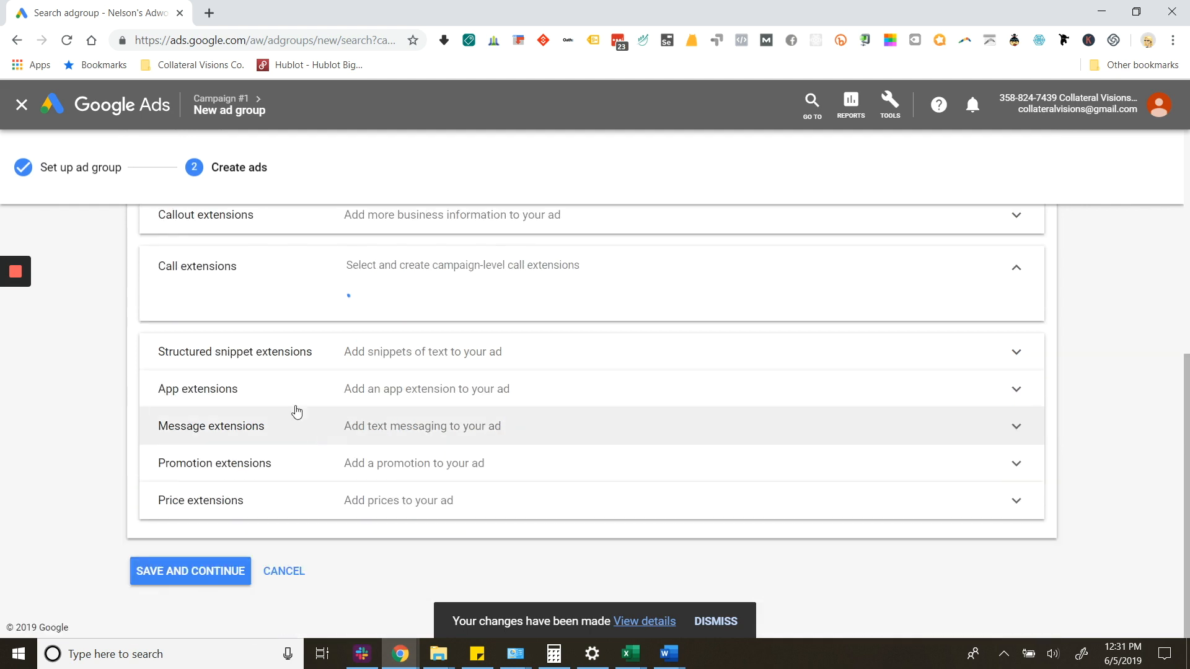
Select the existing phone number as the campaign-level call extension, then save the ad creation page and continue.
scroll(564, 478, "up", 2)
left_click(375, 346)
scroll(618, 362, "down", 2)
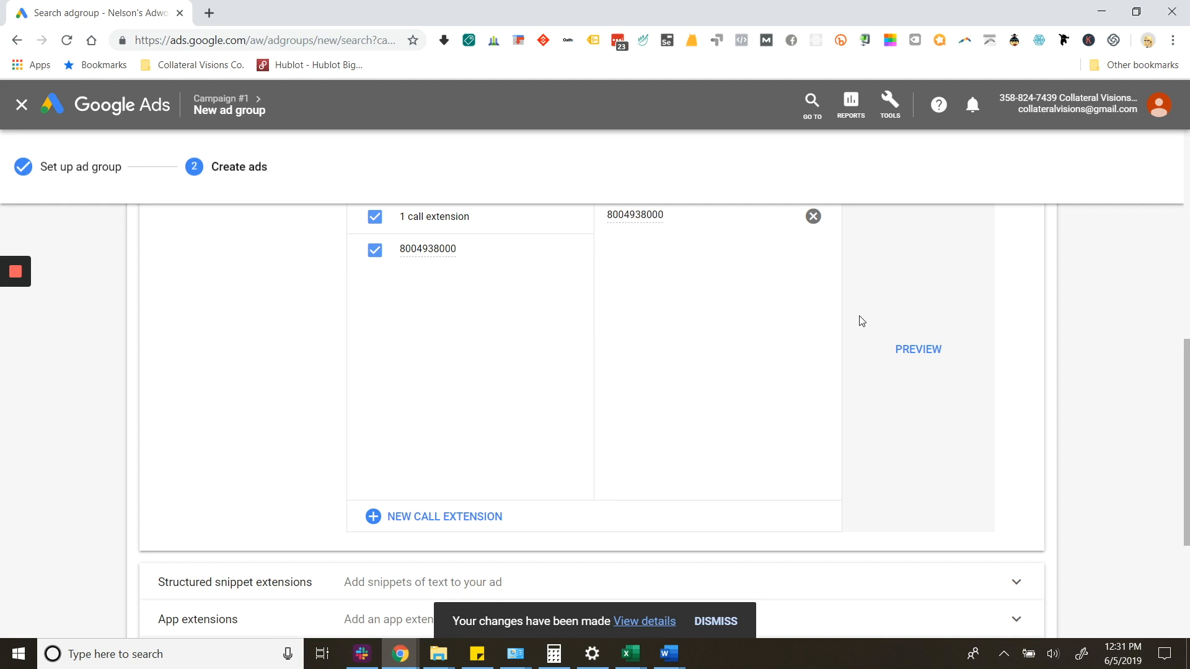
scroll(831, 377, "up", 5)
scroll(323, 549, "down", 8)
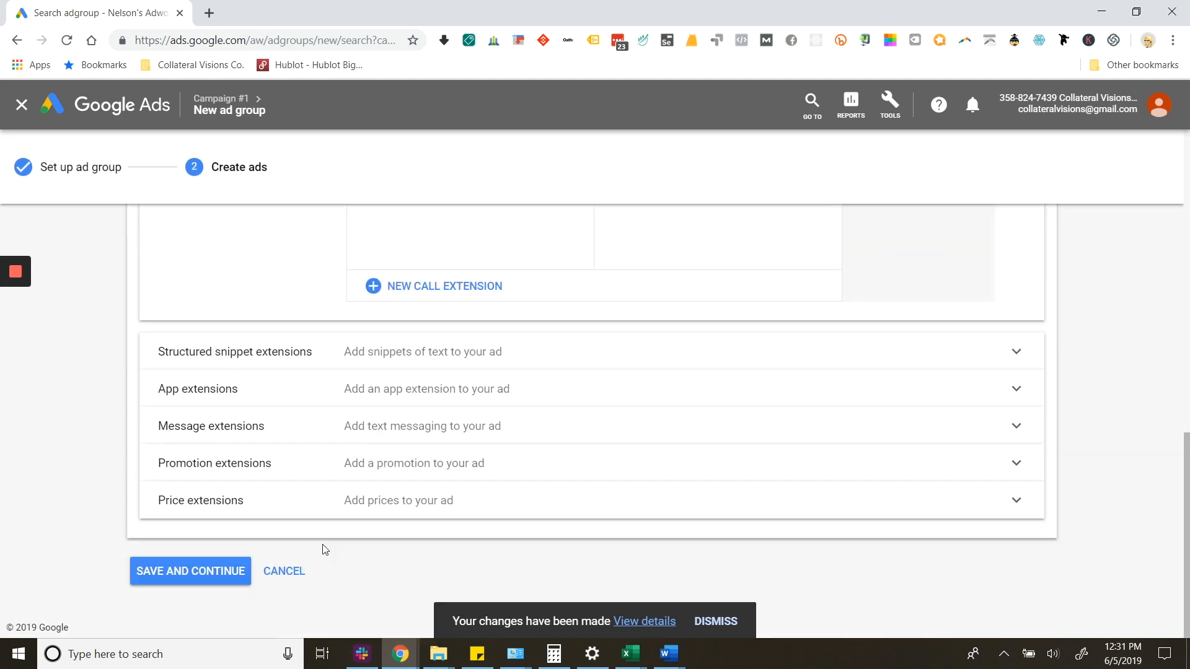
left_click(190, 575)
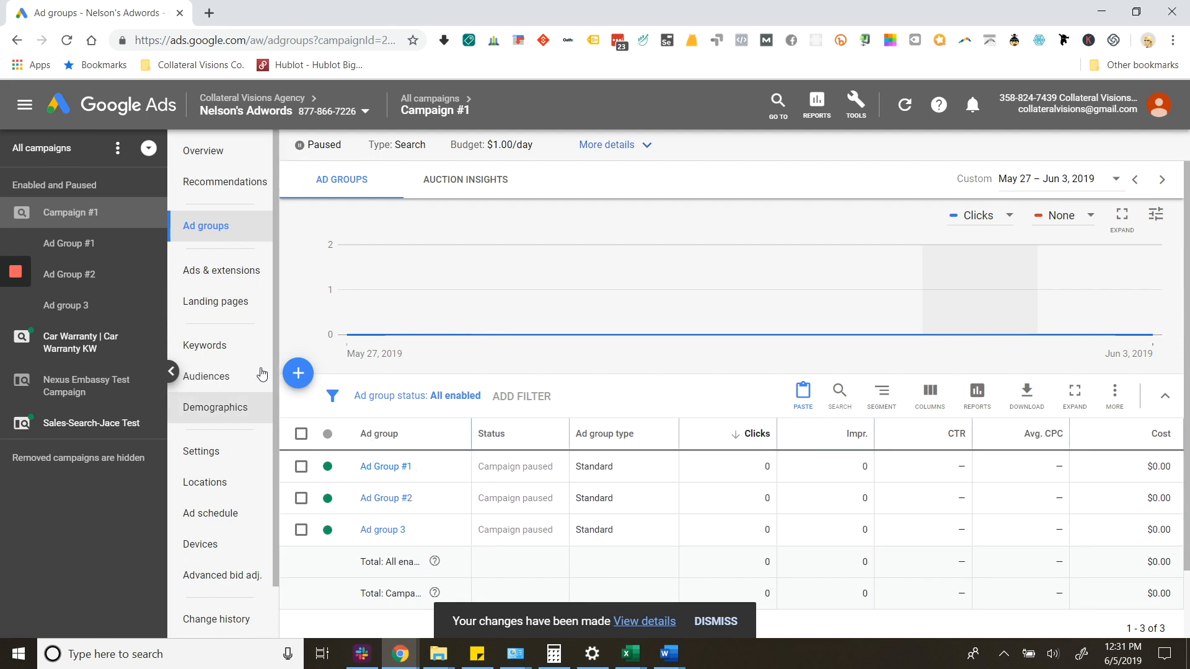
View the keywords, audiences and settings pages of Campaign #1.
left_click(222, 354)
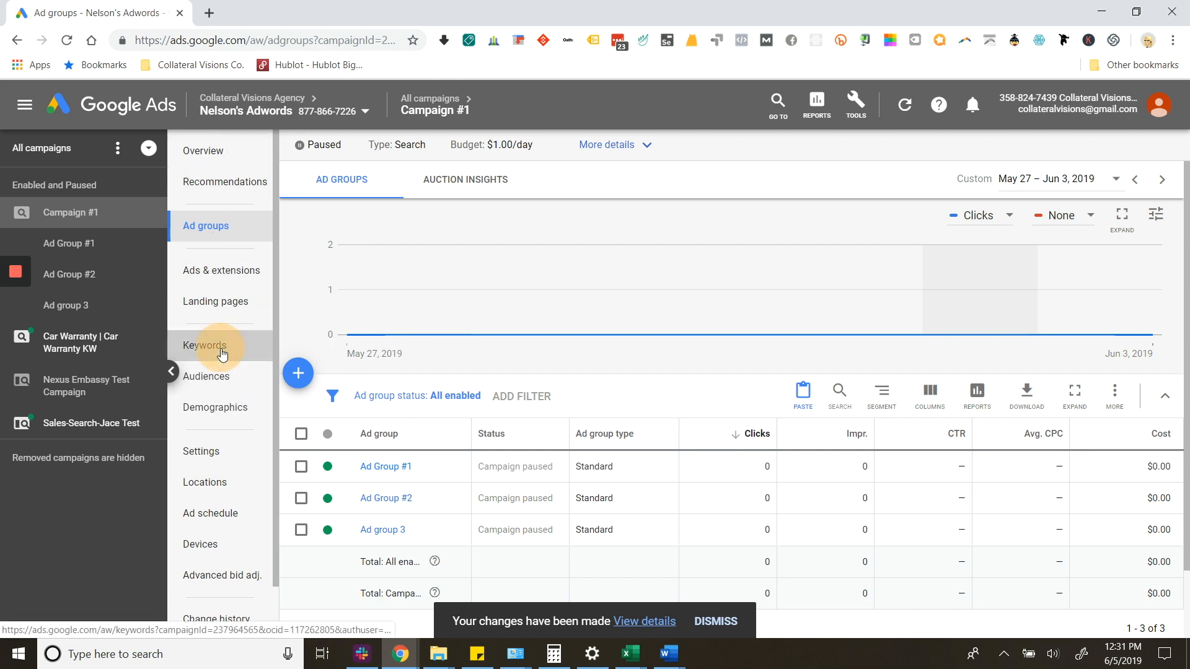
left_click(225, 382)
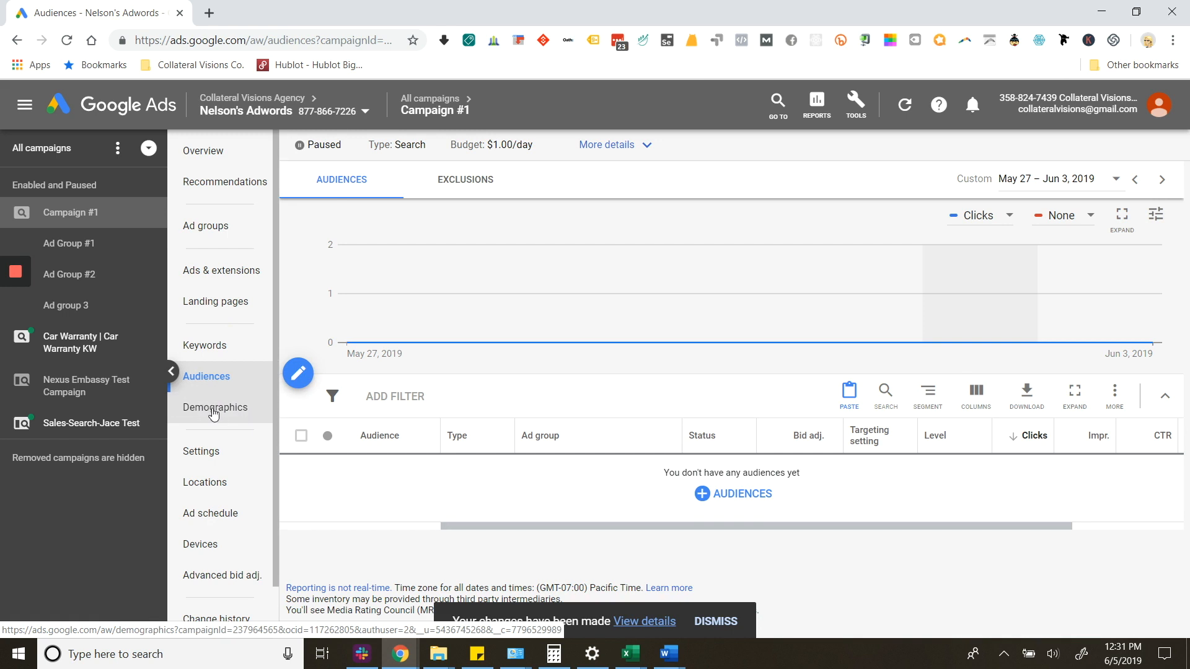
left_click(214, 457)
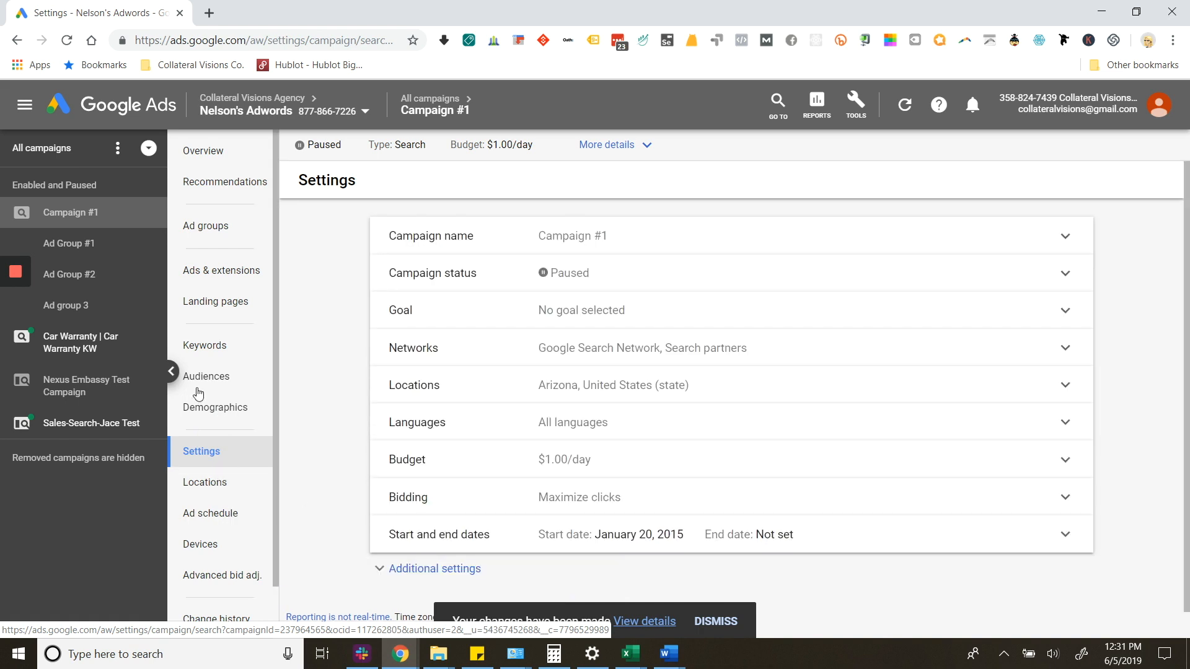
Switch to the settings of all campaigns and compare the account settings with the campaign settings.
left_click(55, 148)
left_click(466, 158)
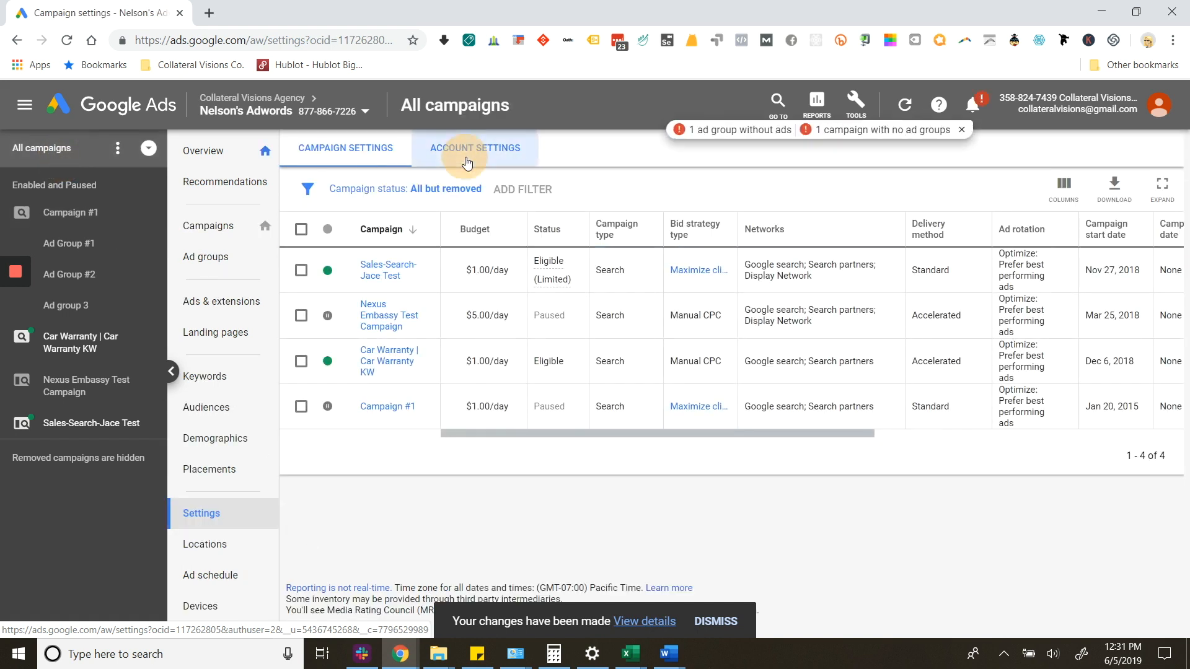
left_click(372, 154)
Look through the locations, ad schedule and devices pages for all campaigns.
left_click(230, 548)
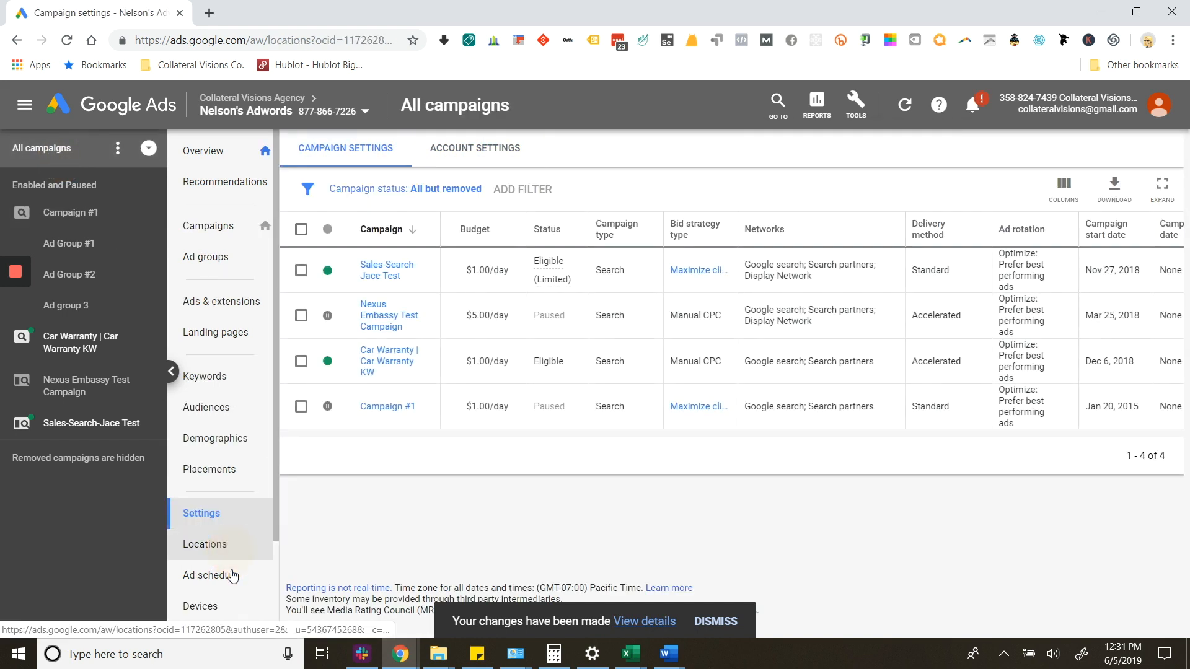
left_click(227, 582)
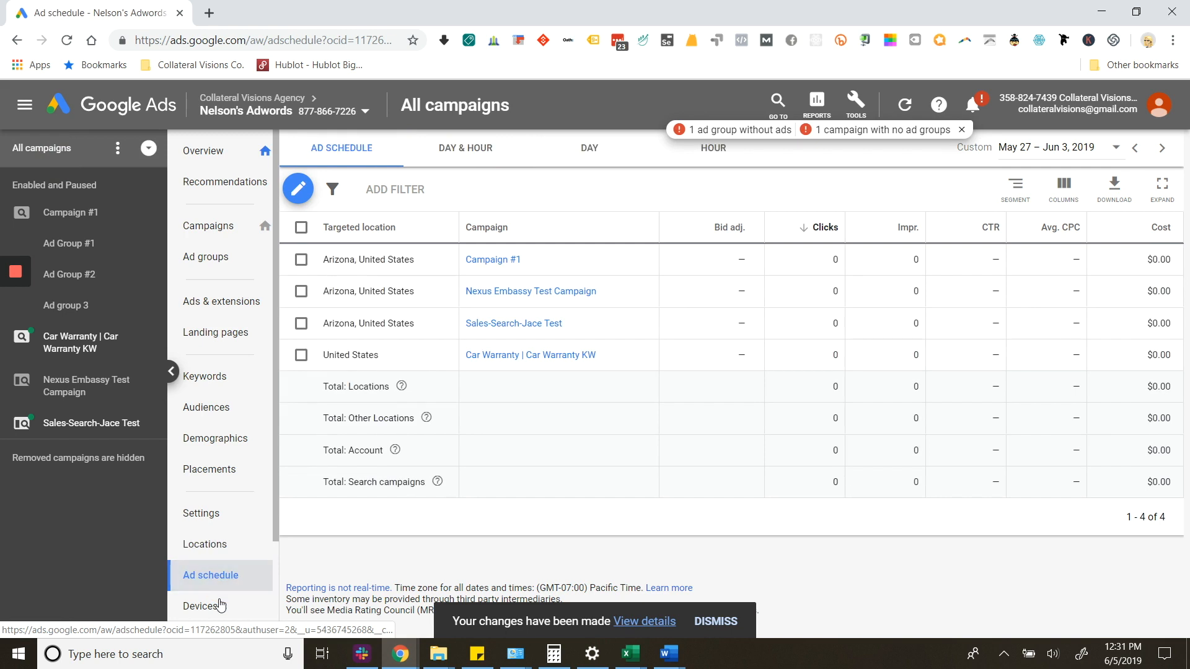
scroll(234, 592, "down", 2)
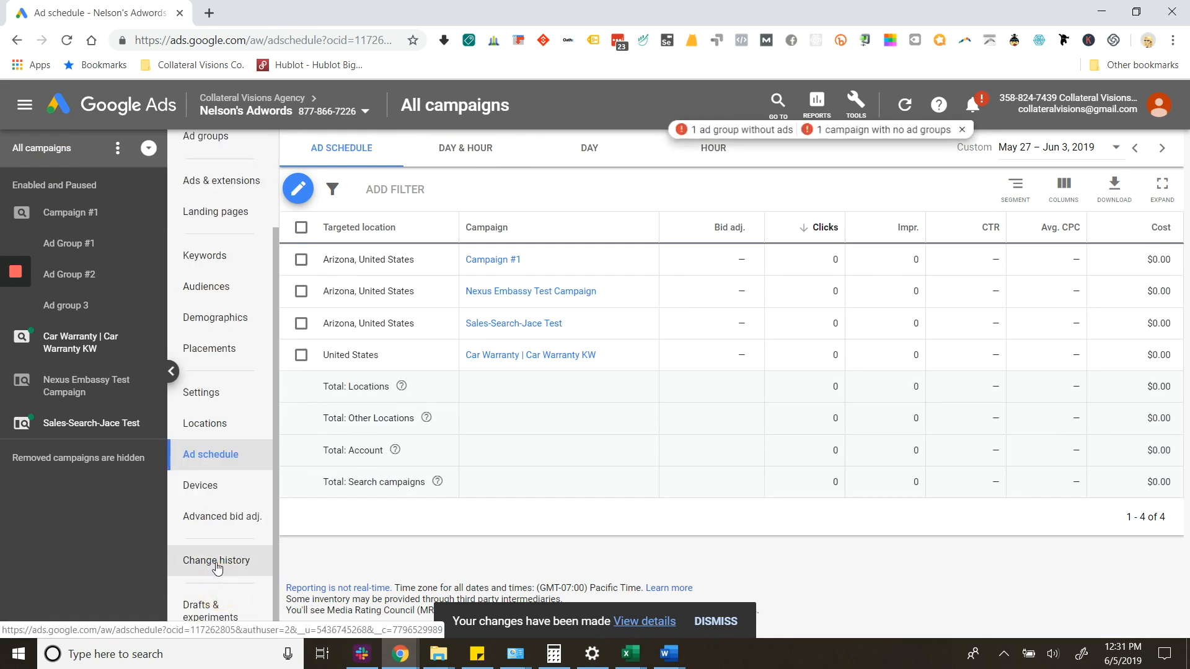
left_click(200, 487)
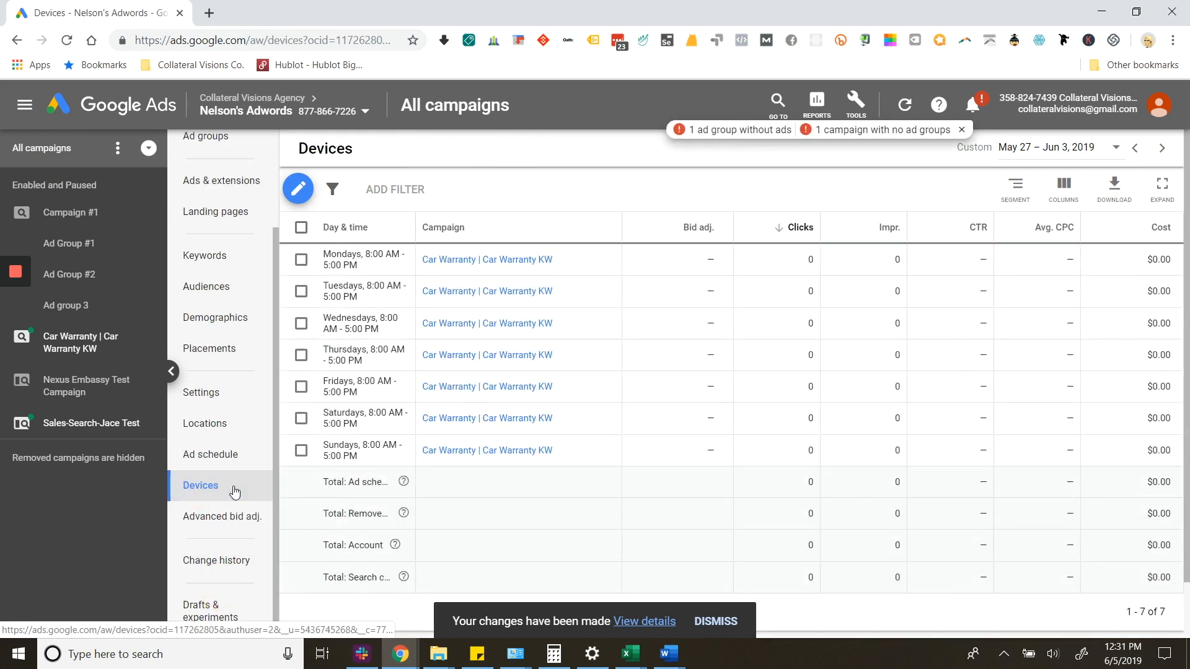
scroll(368, 531, "down", 3)
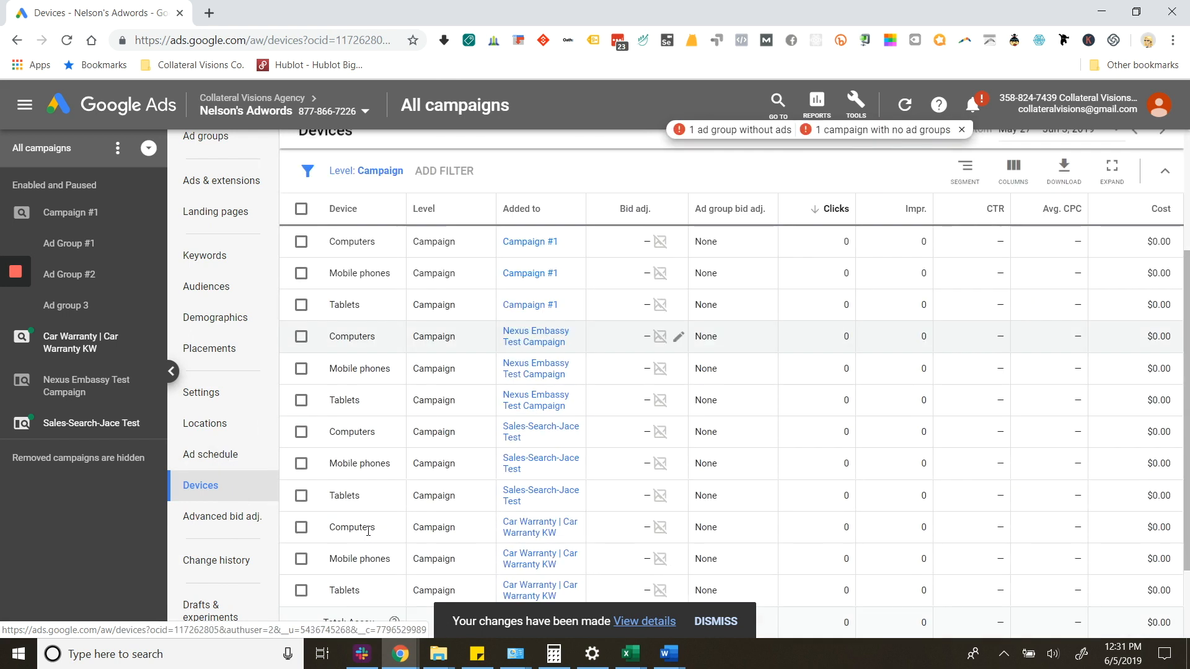
scroll(368, 531, "up", 2)
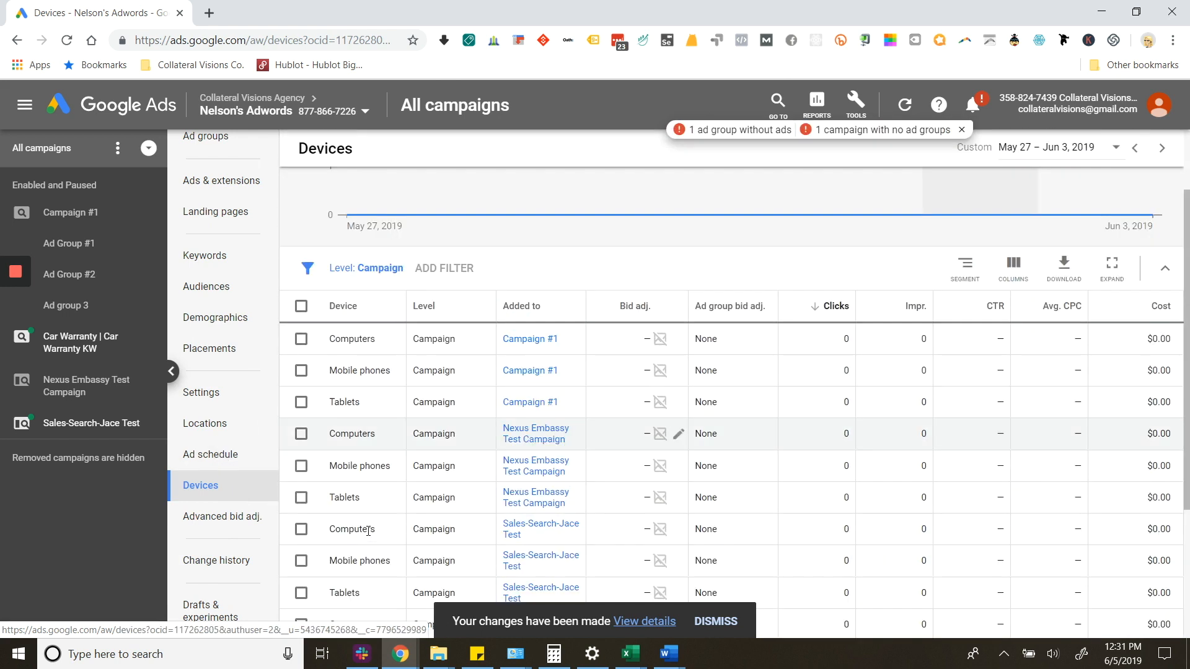
In the advanced bid adjustments, increase the calls bid adjustment of Campaign #1 by 10% and save it.
left_click(216, 518)
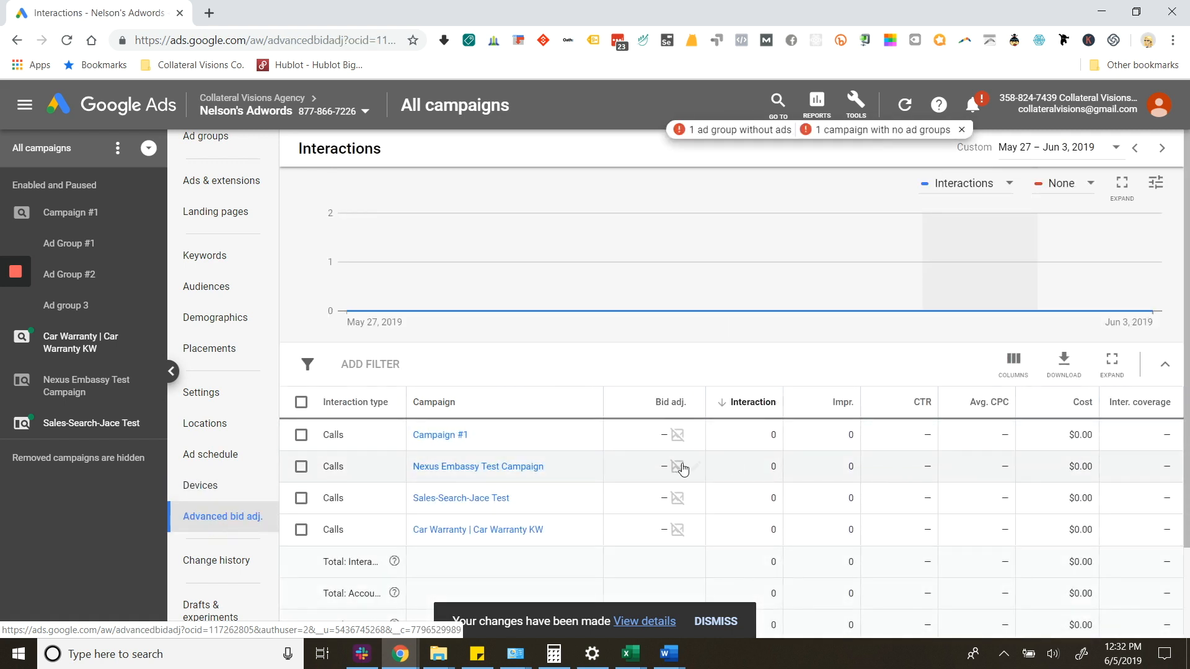
left_click(664, 437)
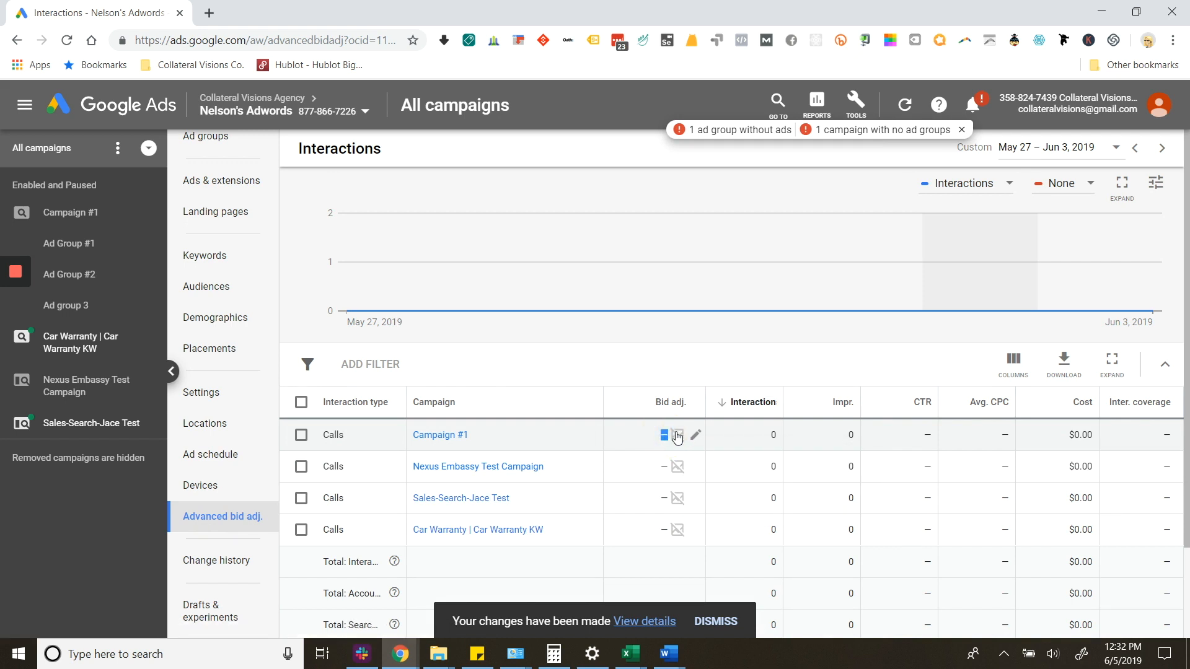
left_click(695, 435)
type("10")
left_click(816, 551)
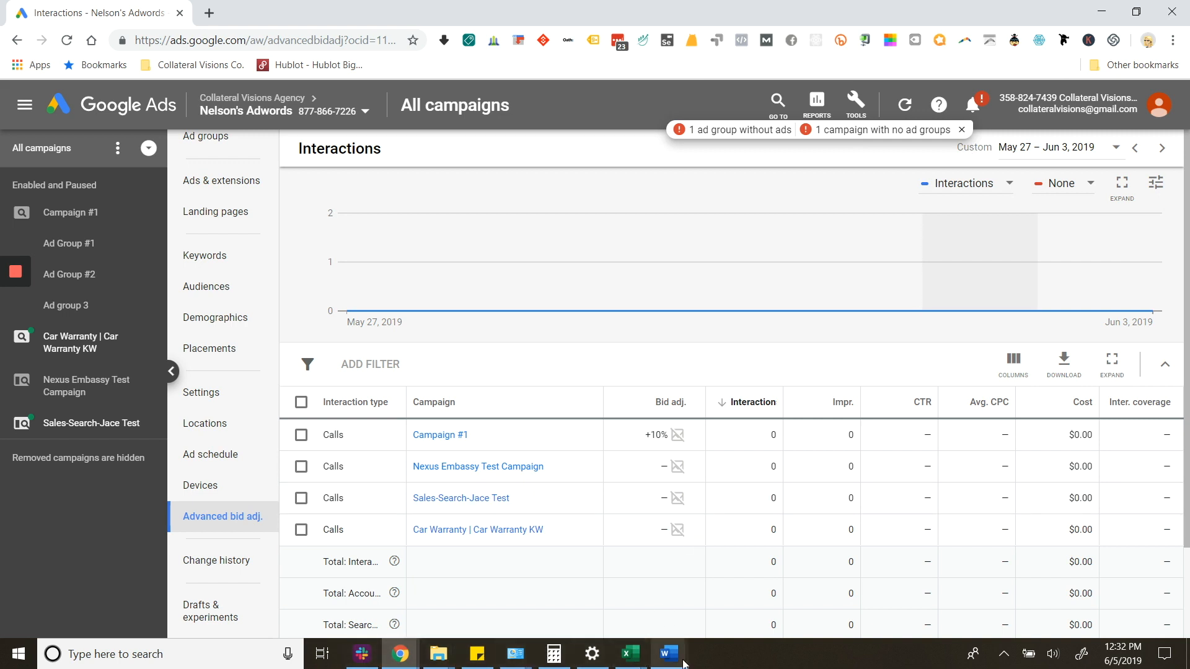
mouse_move(11, 287)
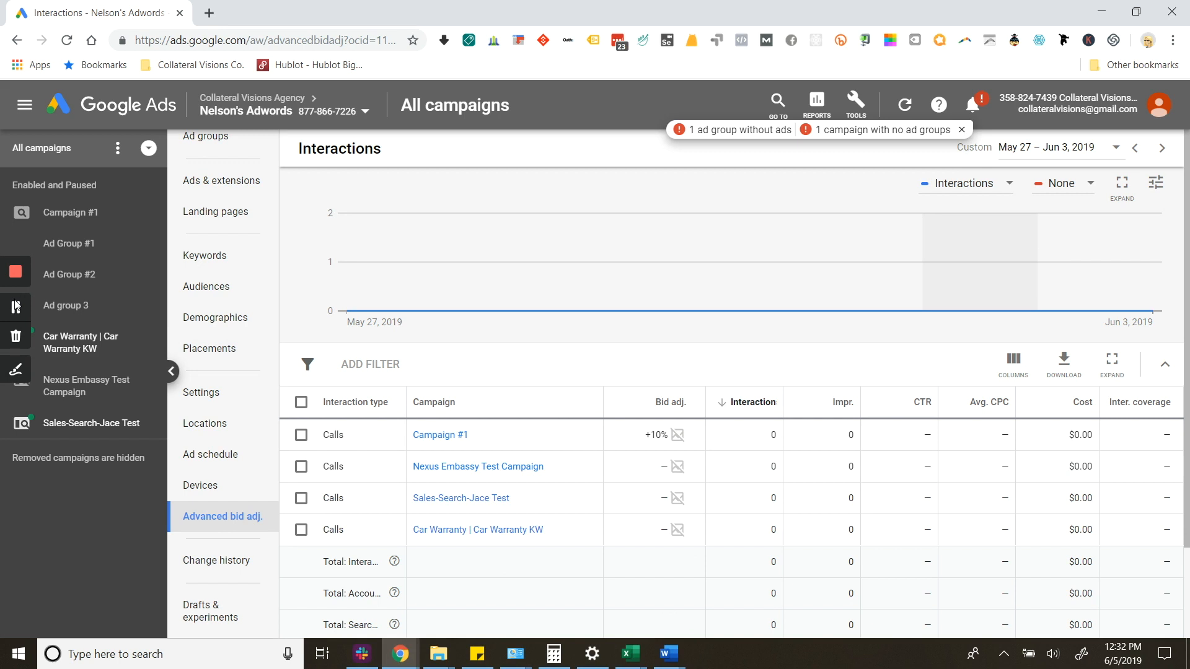